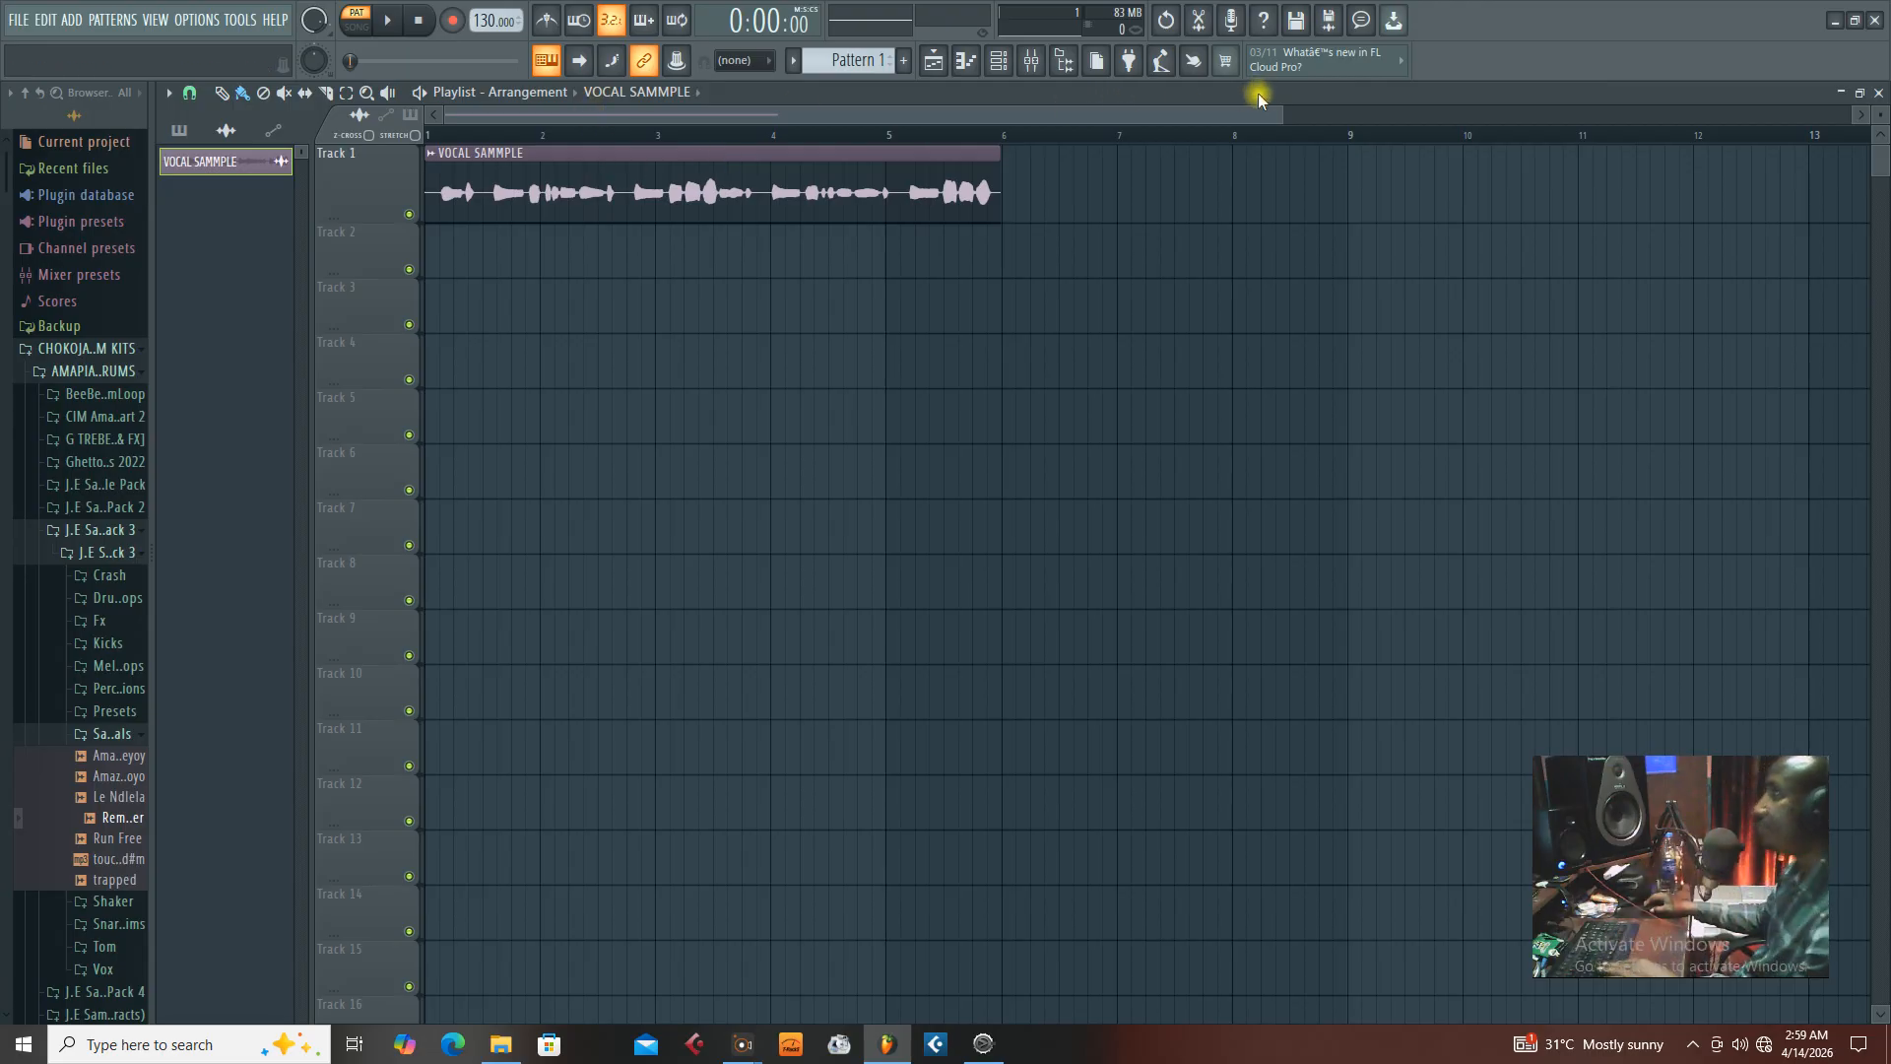
# Enlarge Track 1 and play the VOCAL SAMMPLE clip from near its start
pyautogui.moveTo(1282, 114); pyautogui.dragTo(950, 114)
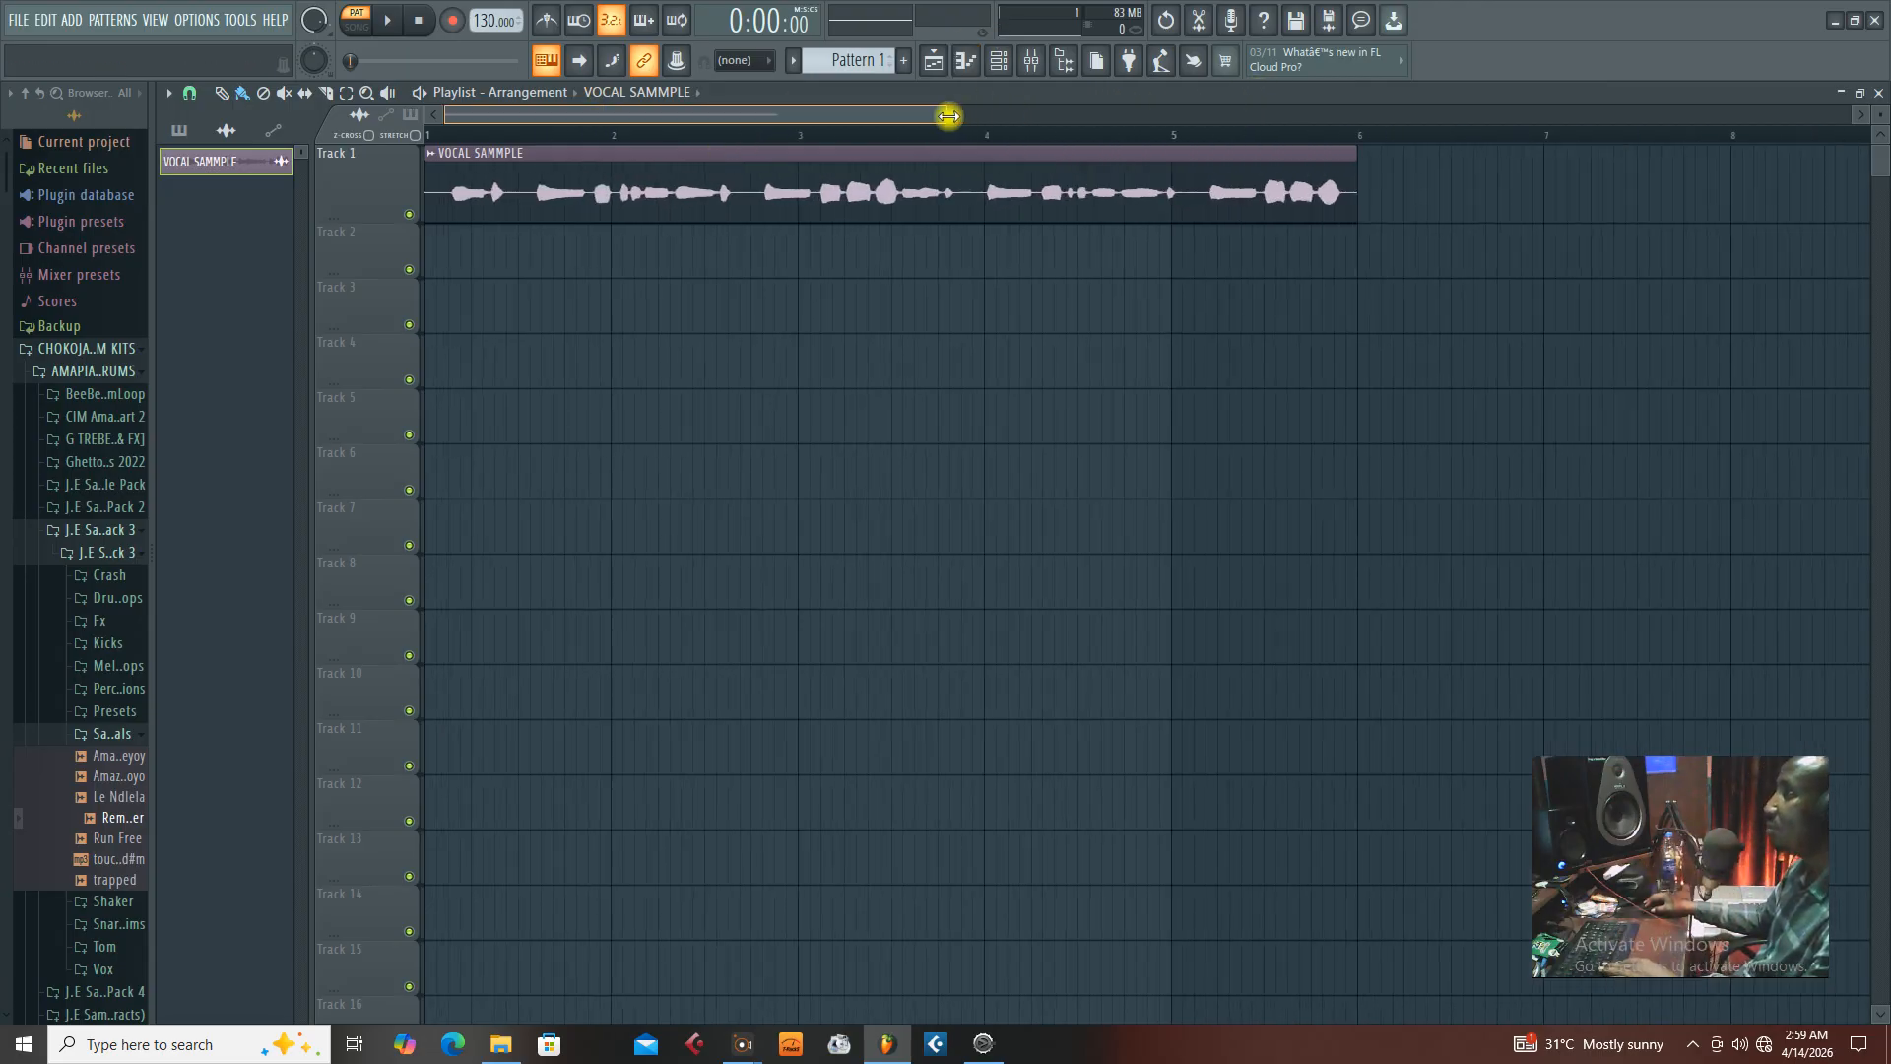
pyautogui.moveTo(370, 219); pyautogui.dragTo(384, 331)
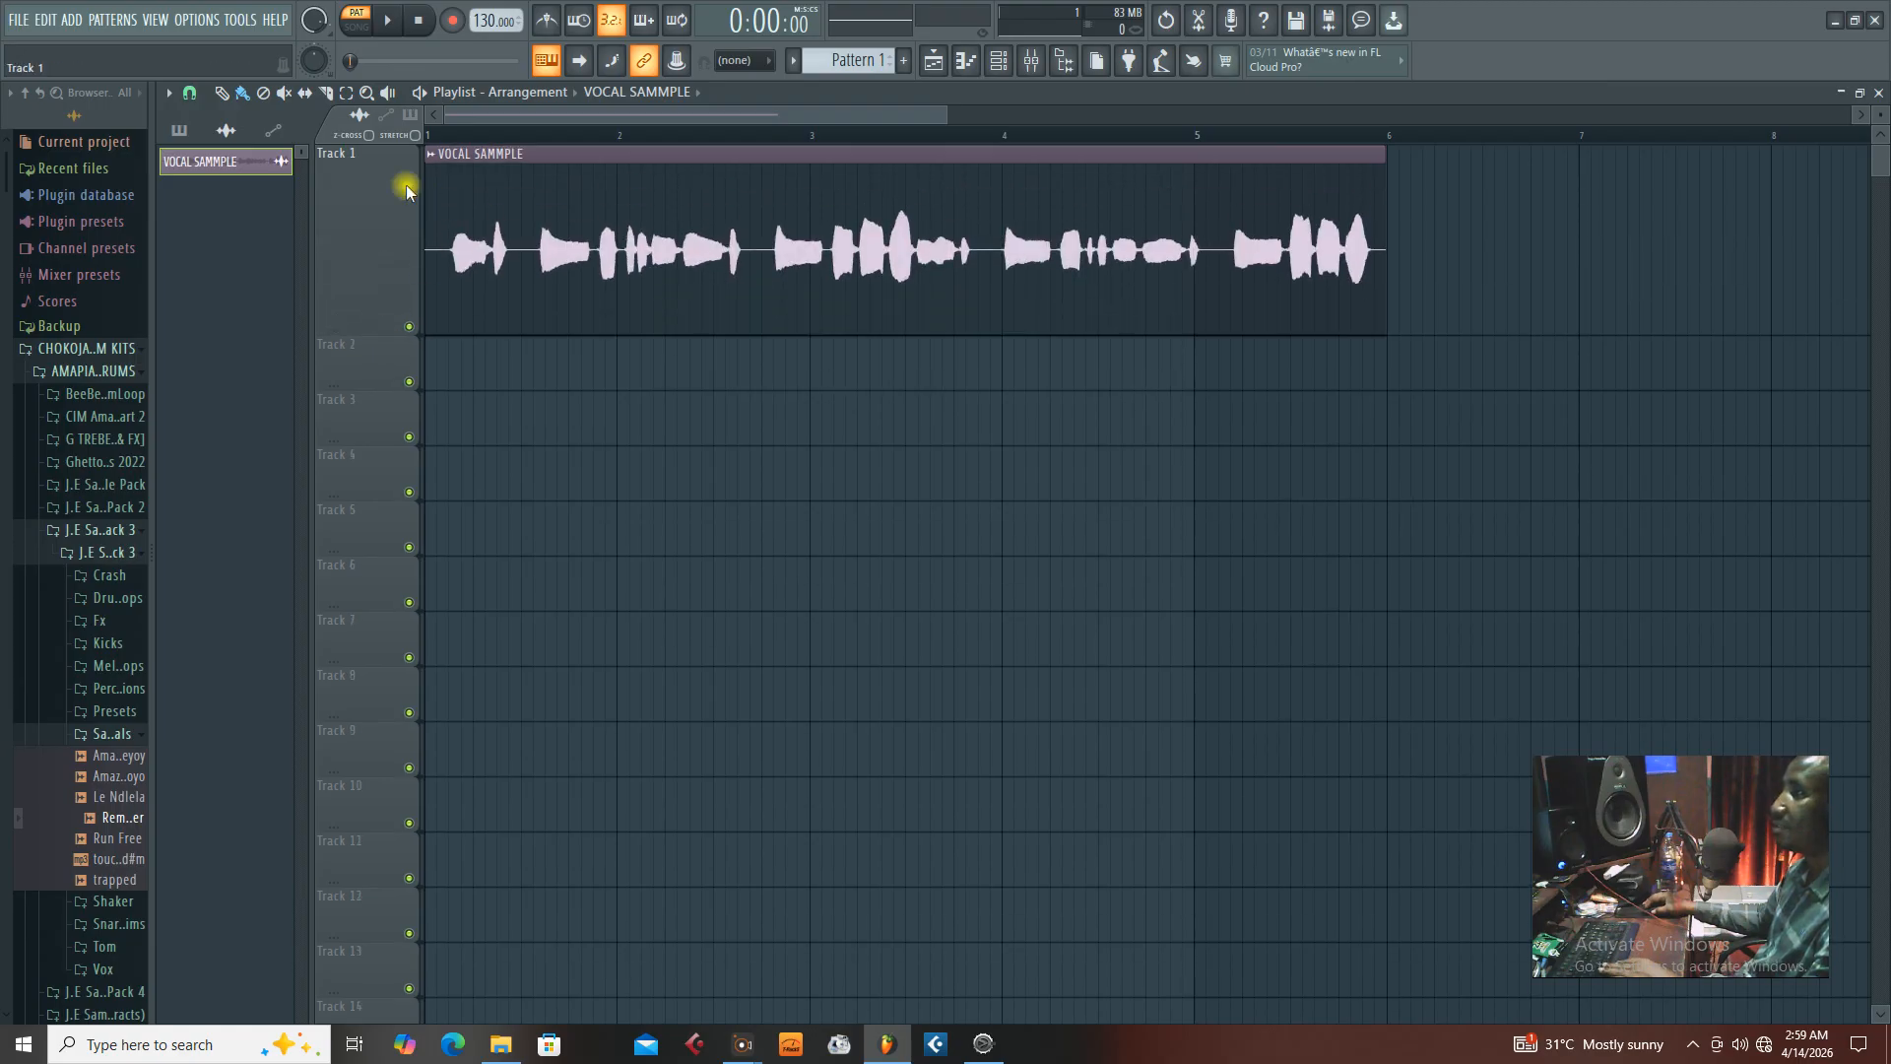
pyautogui.click(437, 138)
pyautogui.press('space')
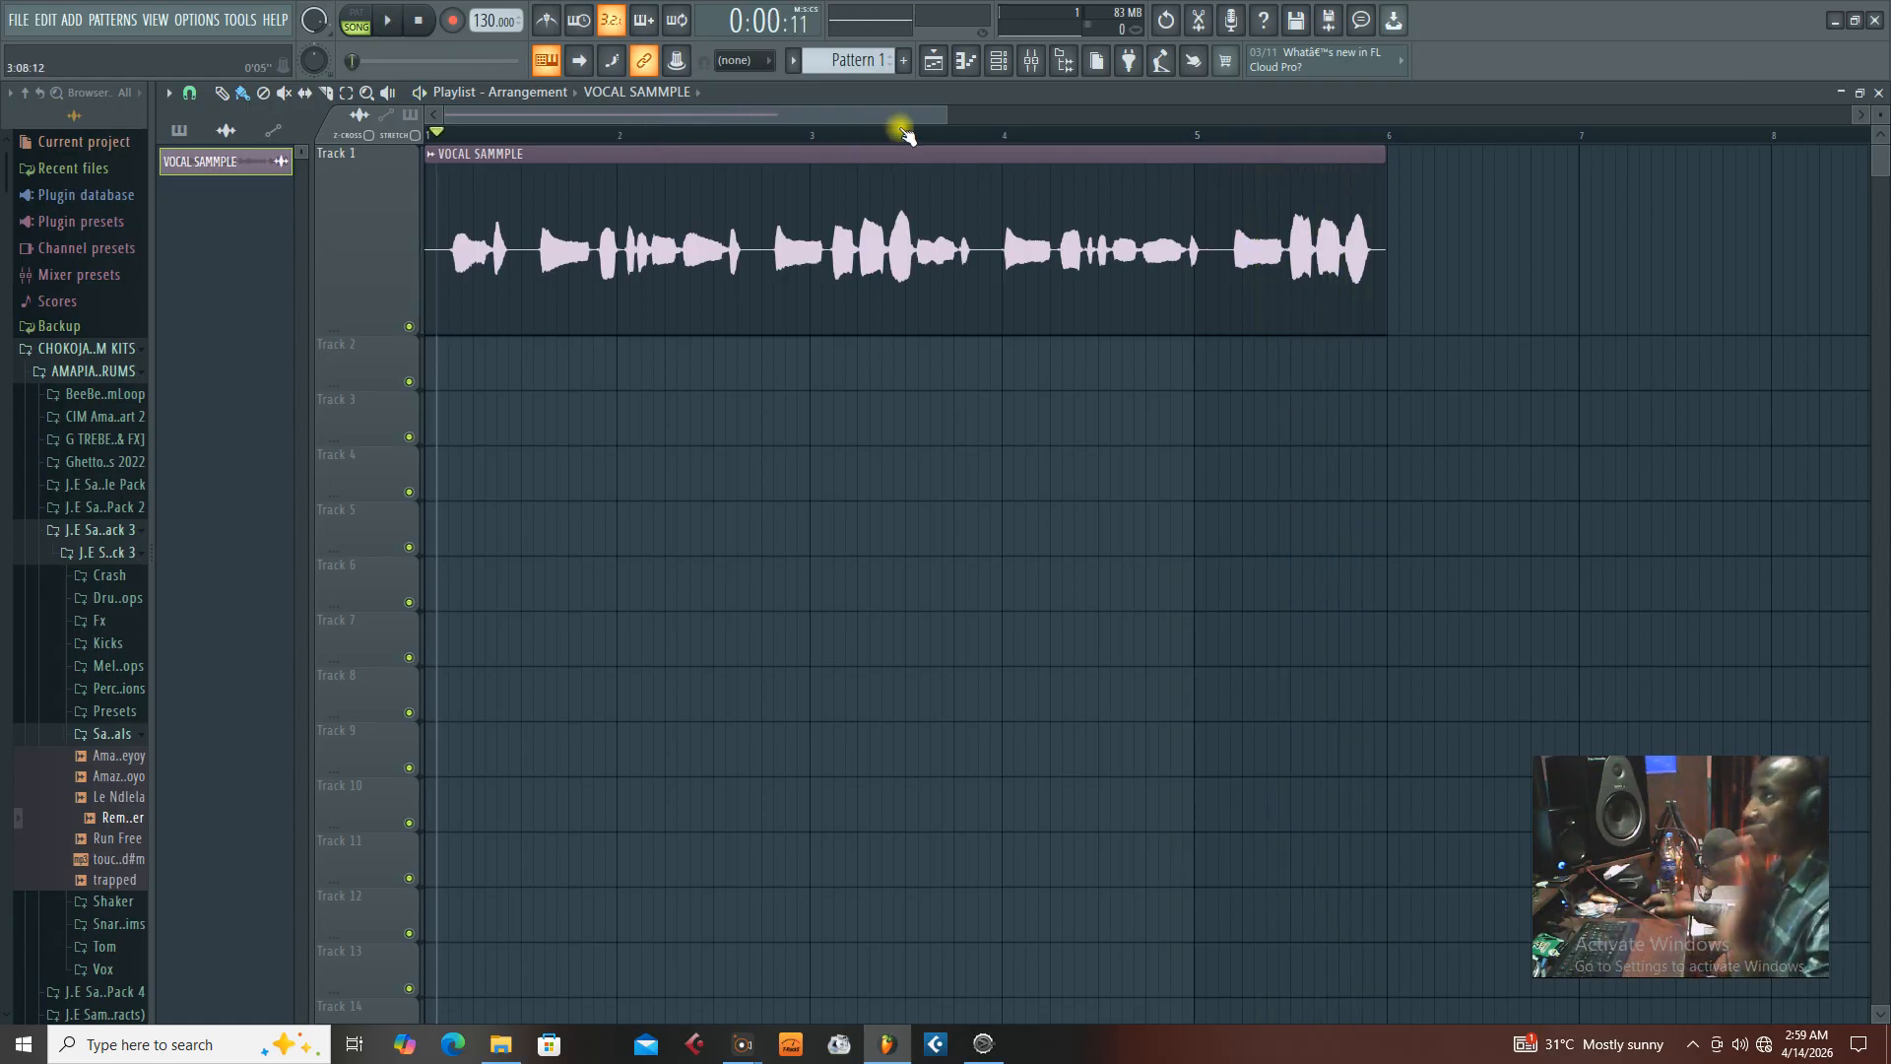
# Create a volume automation clip for the VOCAL SAMMPLE clip and keep it aligned with the start of bar 1
pyautogui.moveTo(941, 117); pyautogui.dragTo(704, 118)
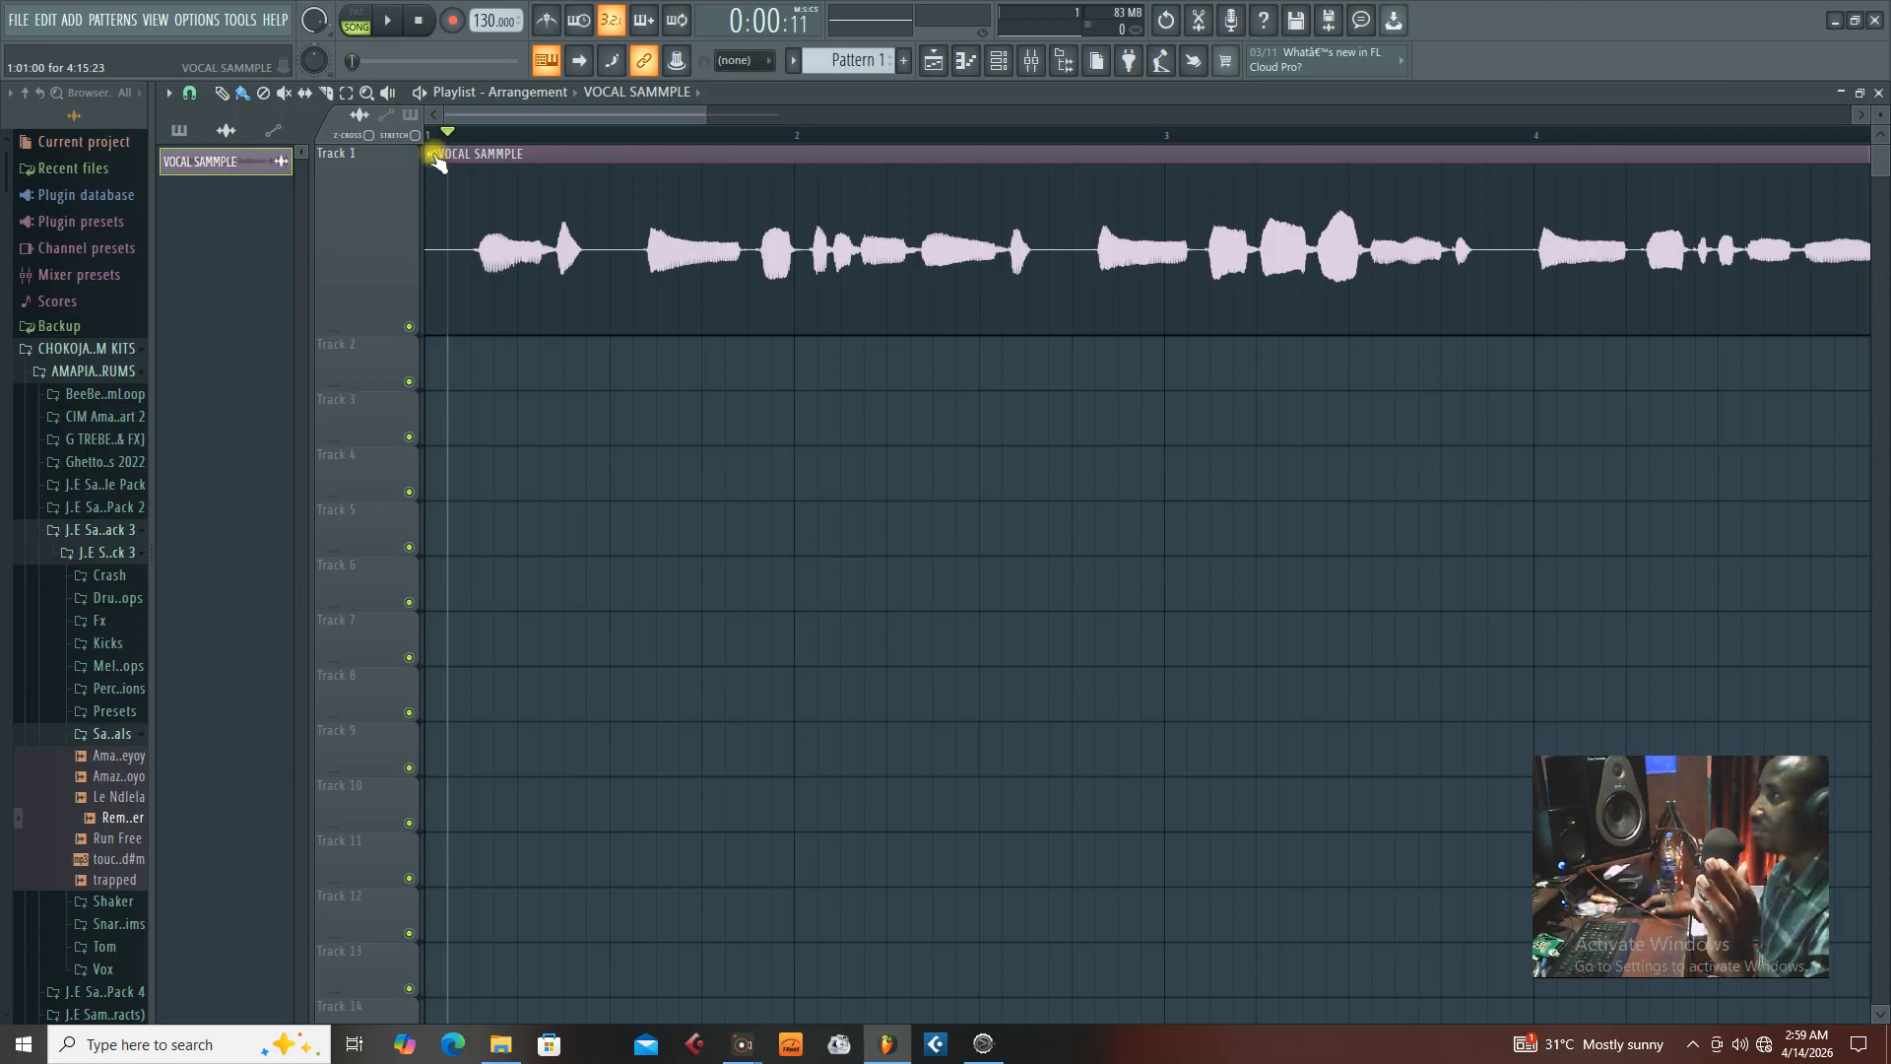
pyautogui.click(434, 158)
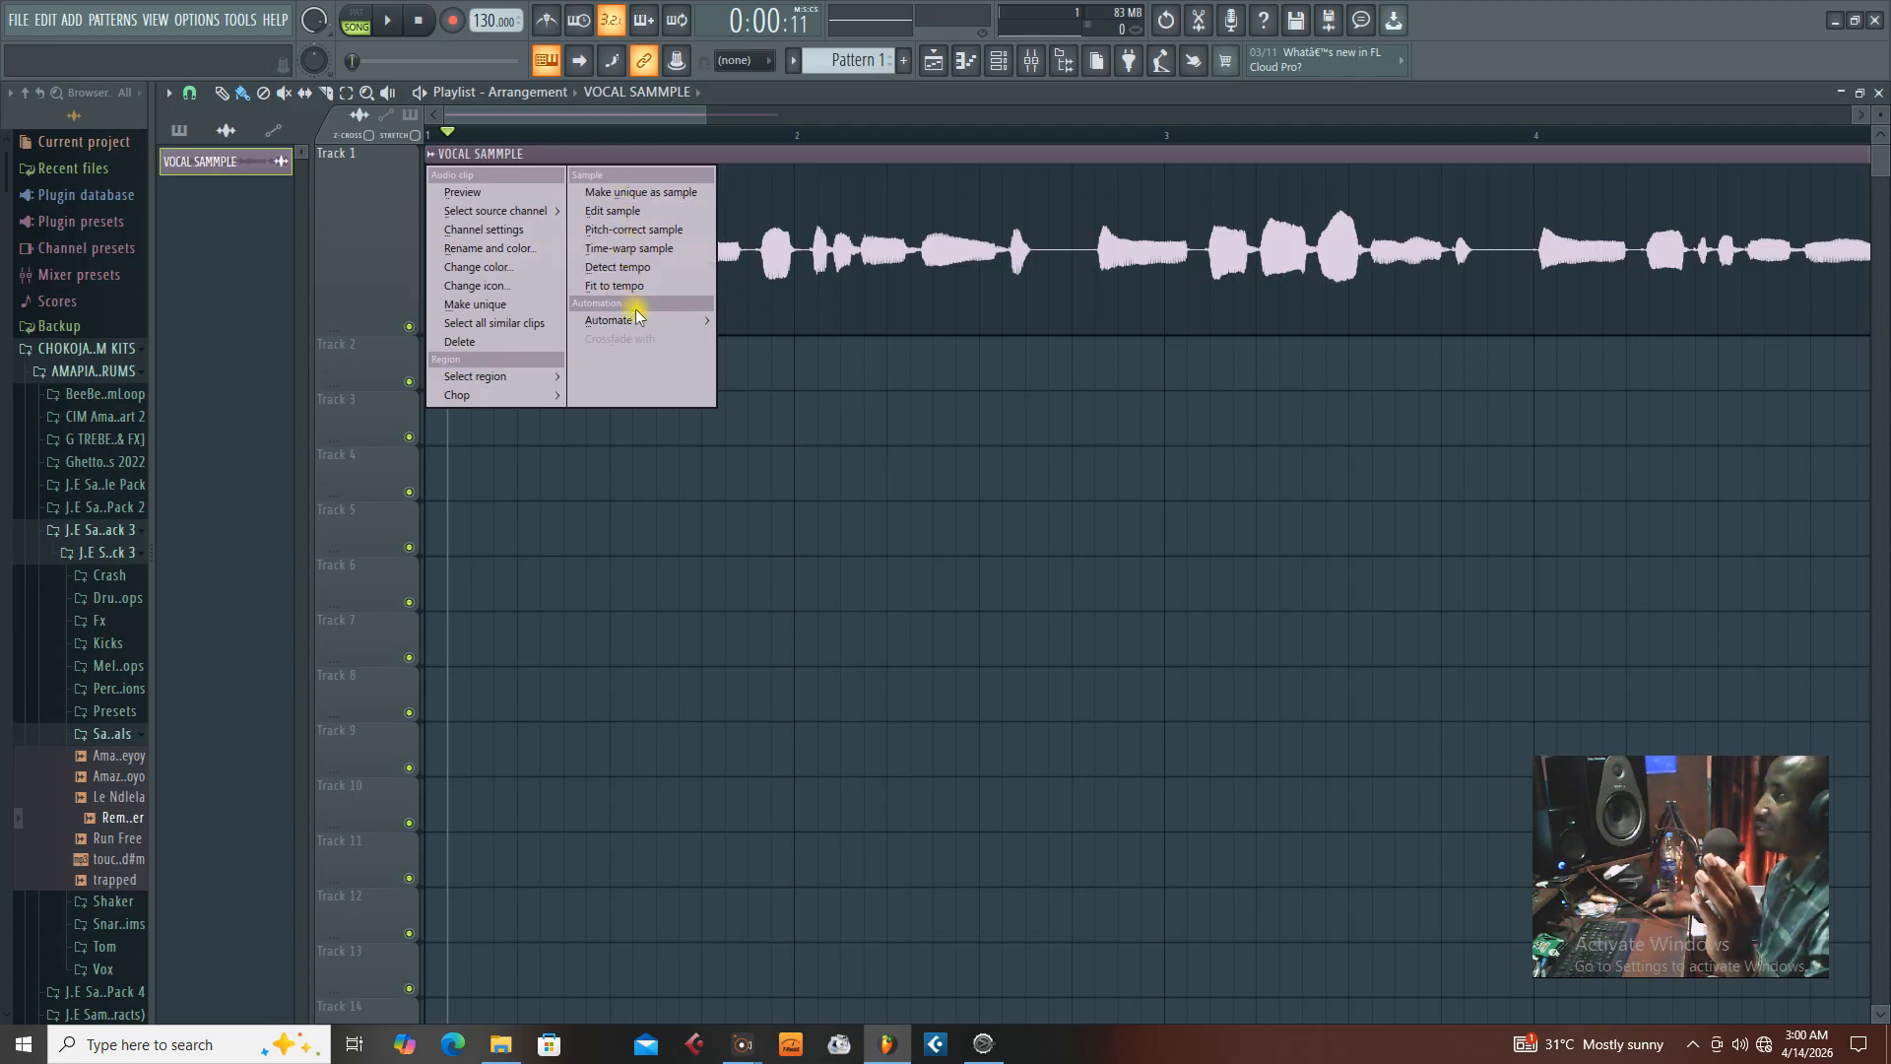
pyautogui.moveTo(639, 326)
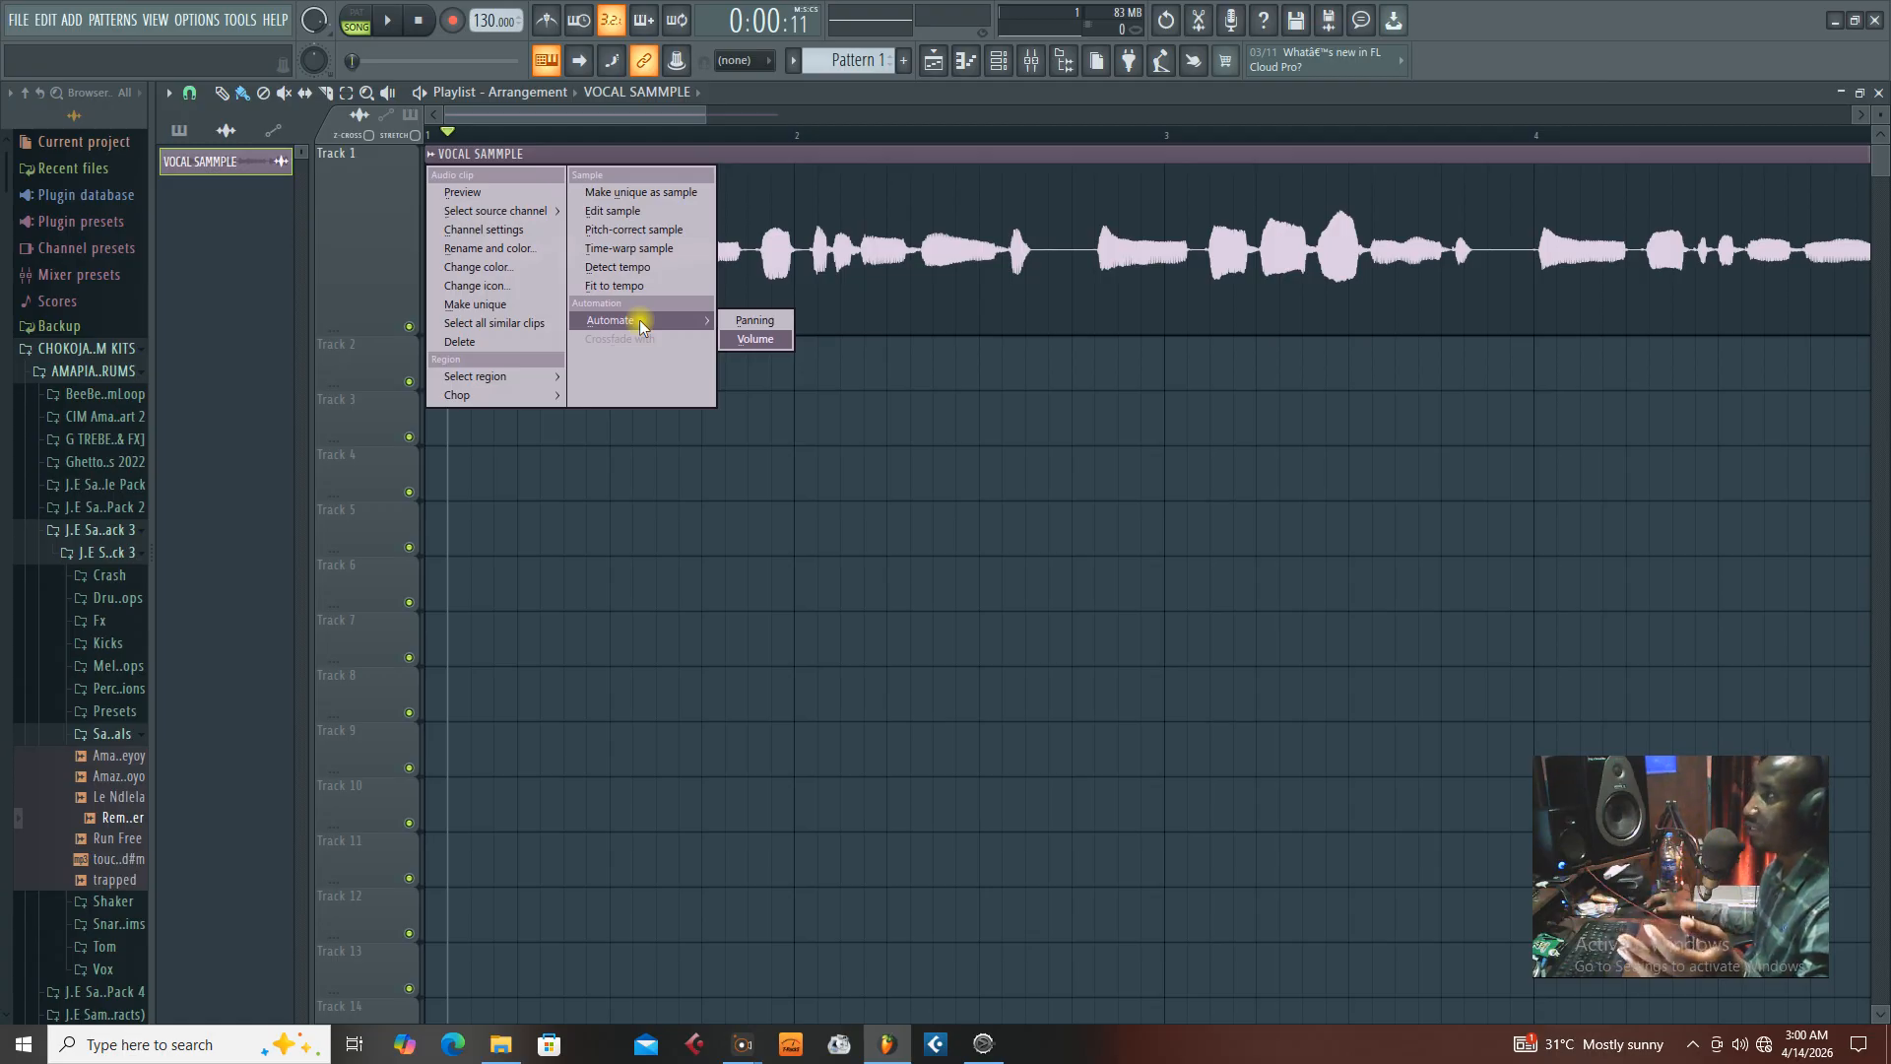
pyautogui.click(759, 340)
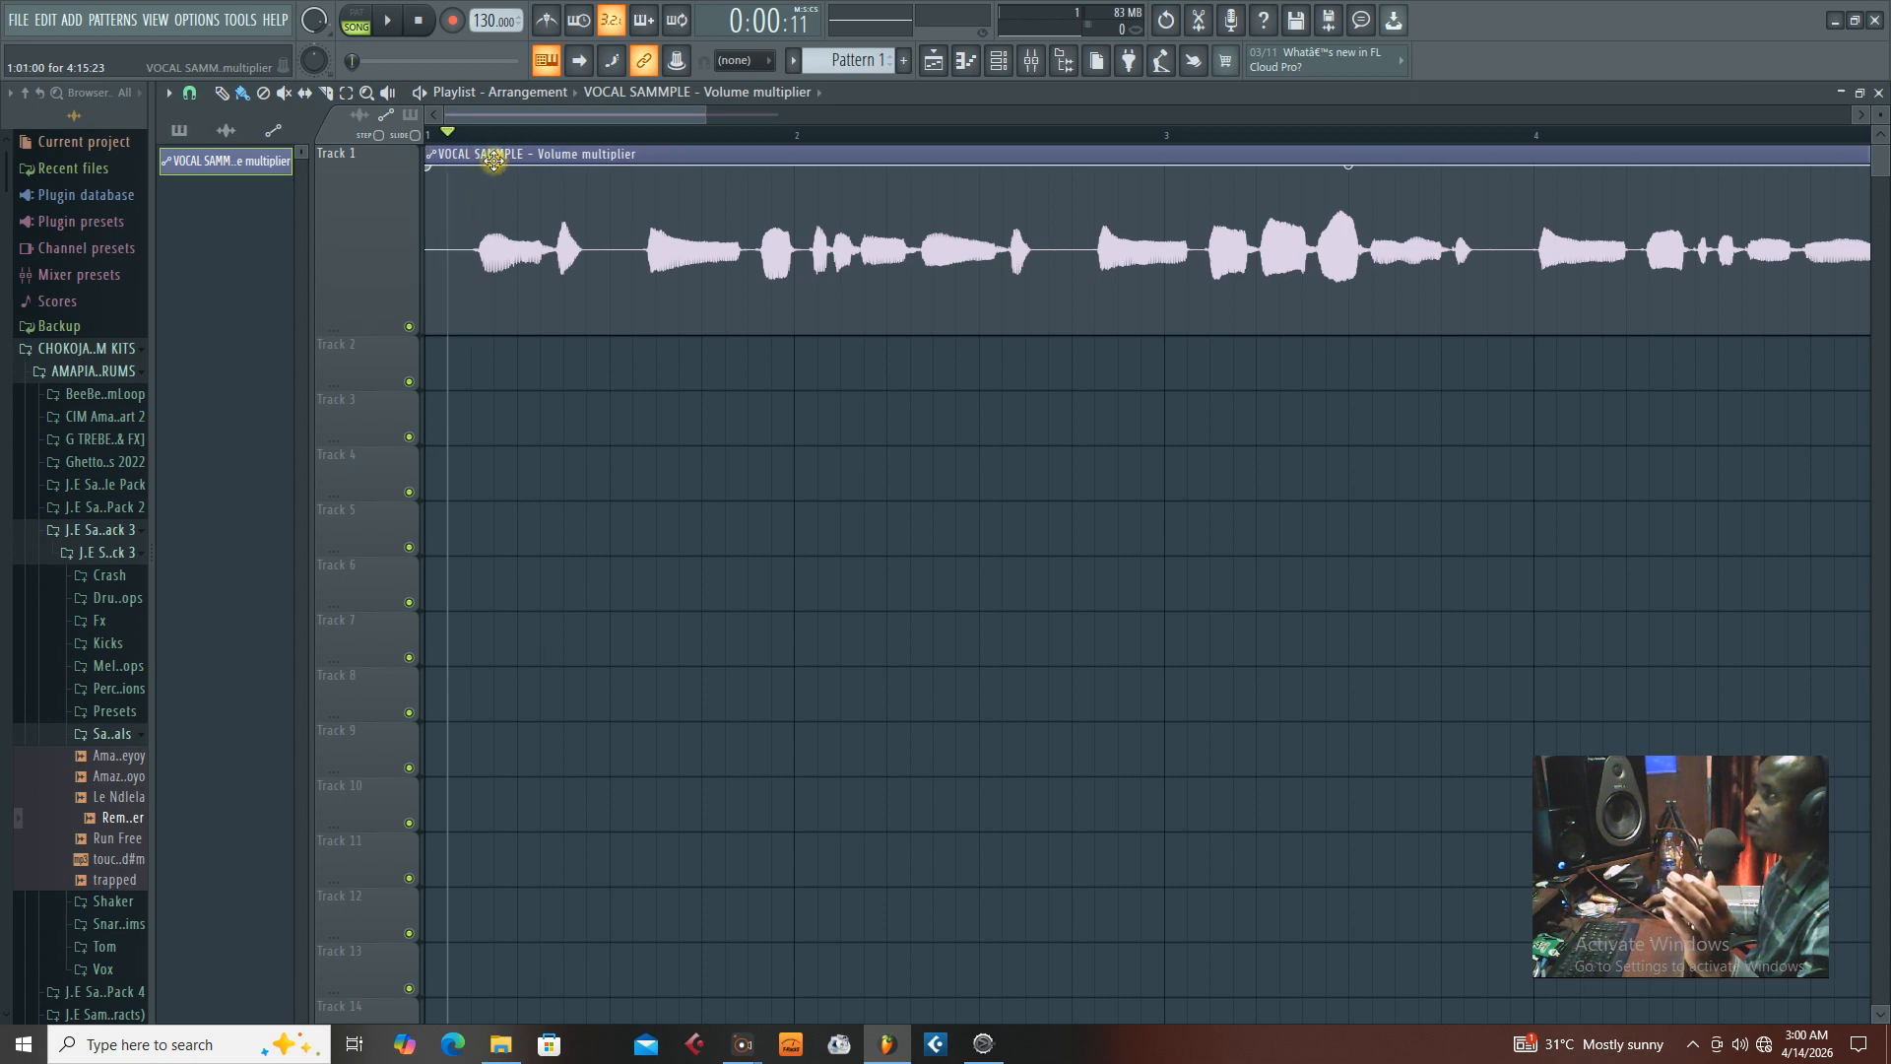
pyautogui.moveTo(475, 161); pyautogui.dragTo(512, 165)
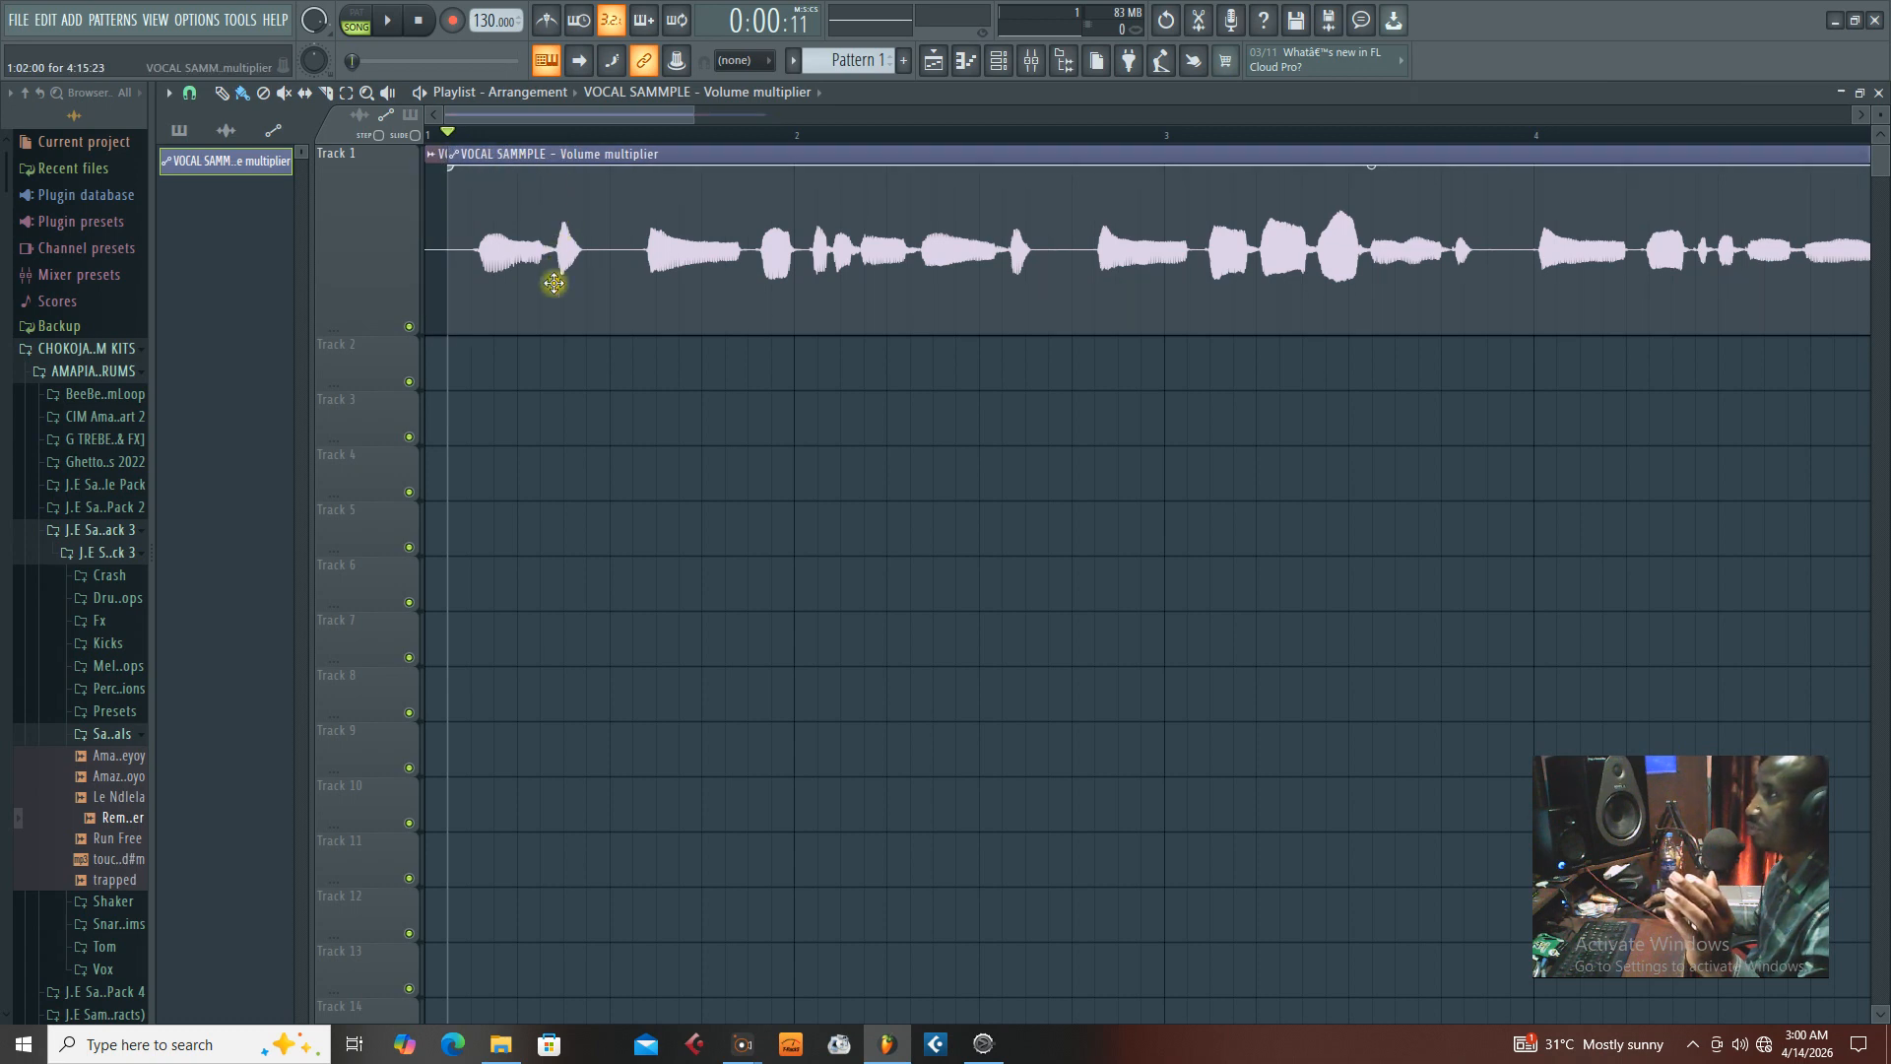
pyautogui.moveTo(554, 284); pyautogui.dragTo(491, 130)
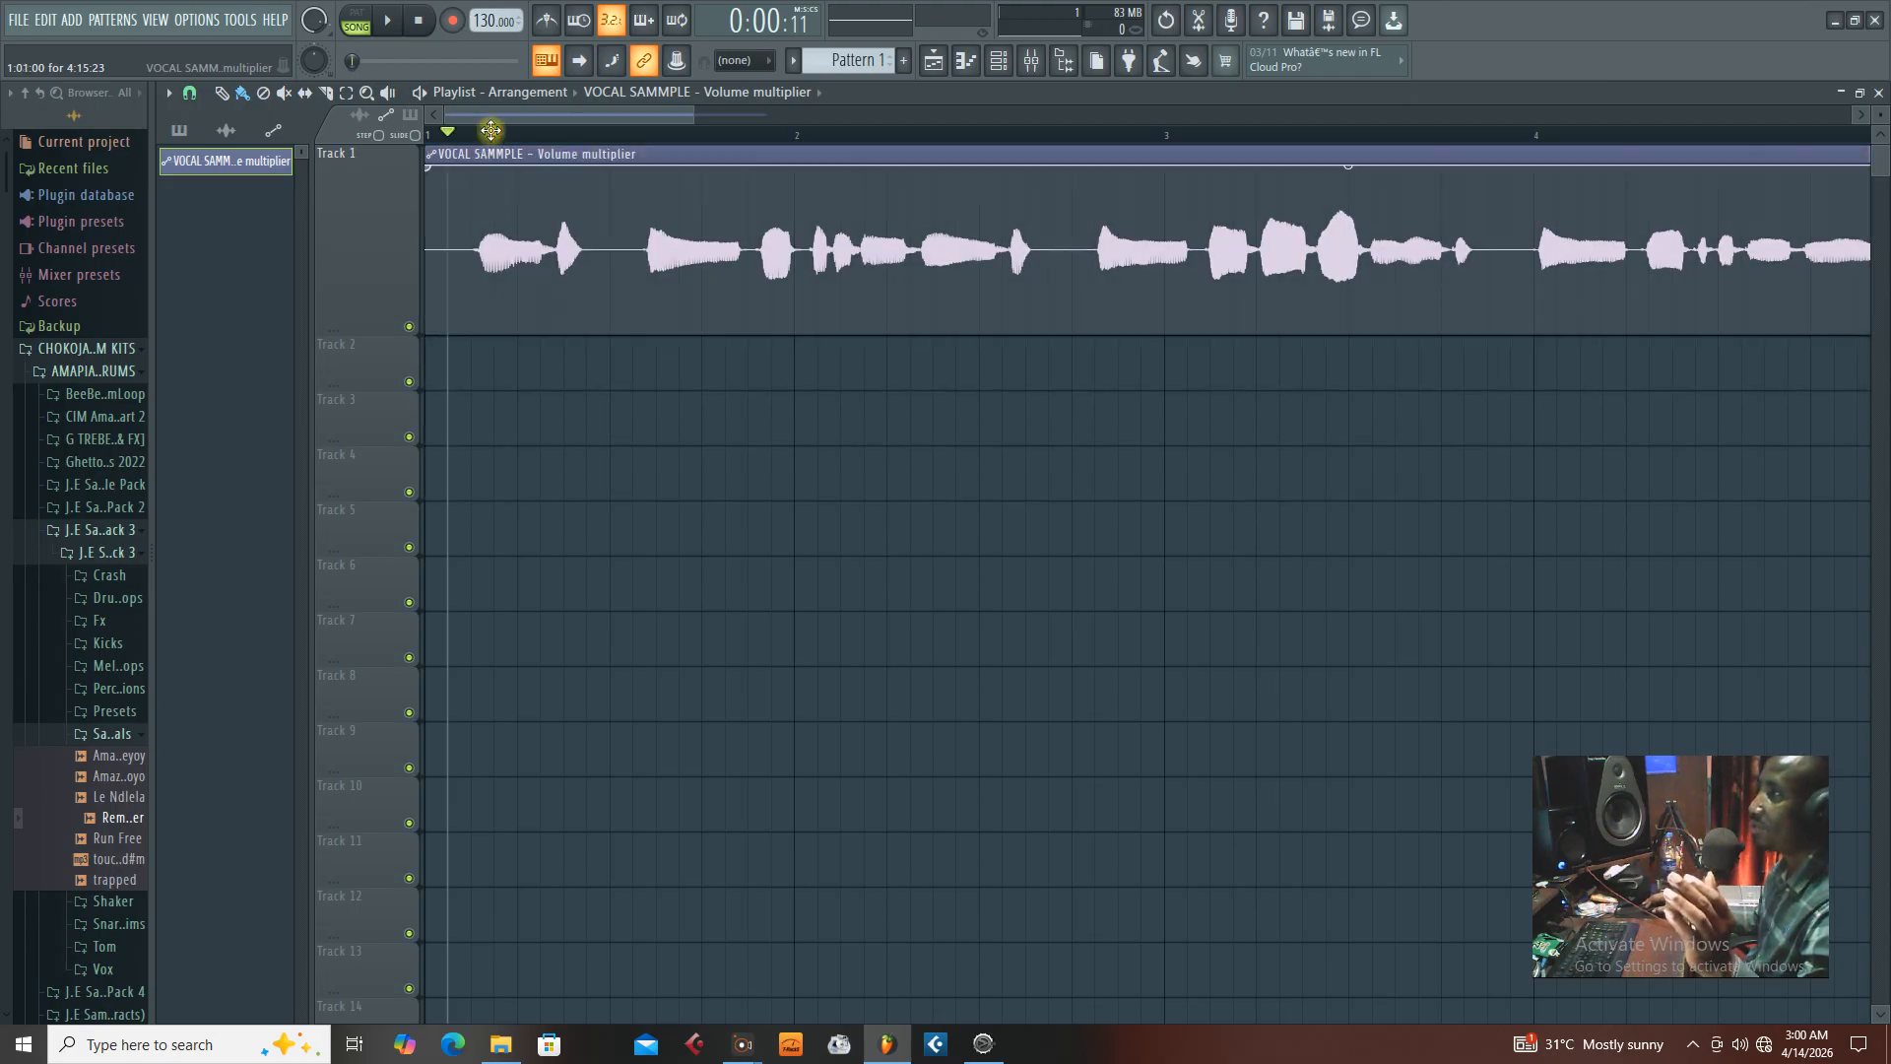
# Add a full-volume automation point early in bar 5 and lower the final point to the bottom for a straight fade-out
pyautogui.moveTo(703, 117); pyautogui.dragTo(960, 111)
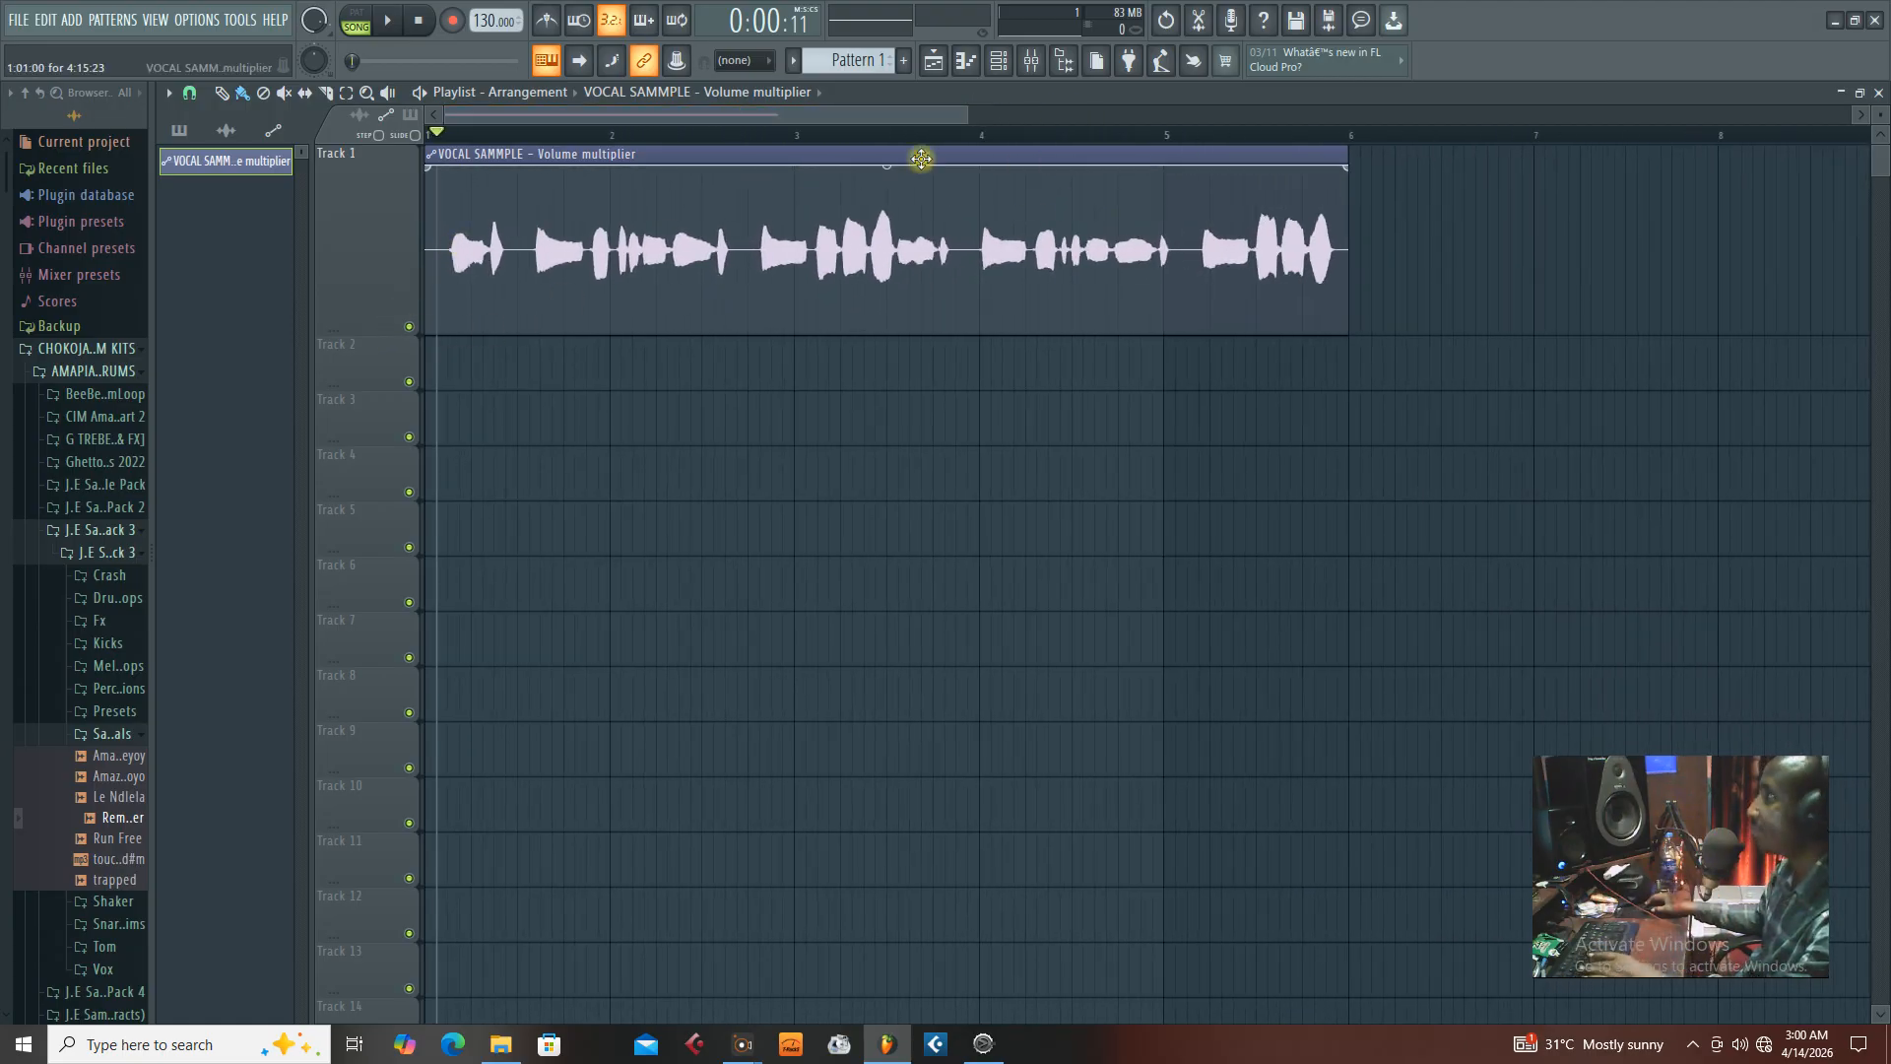
pyautogui.rightClick(1226, 166)
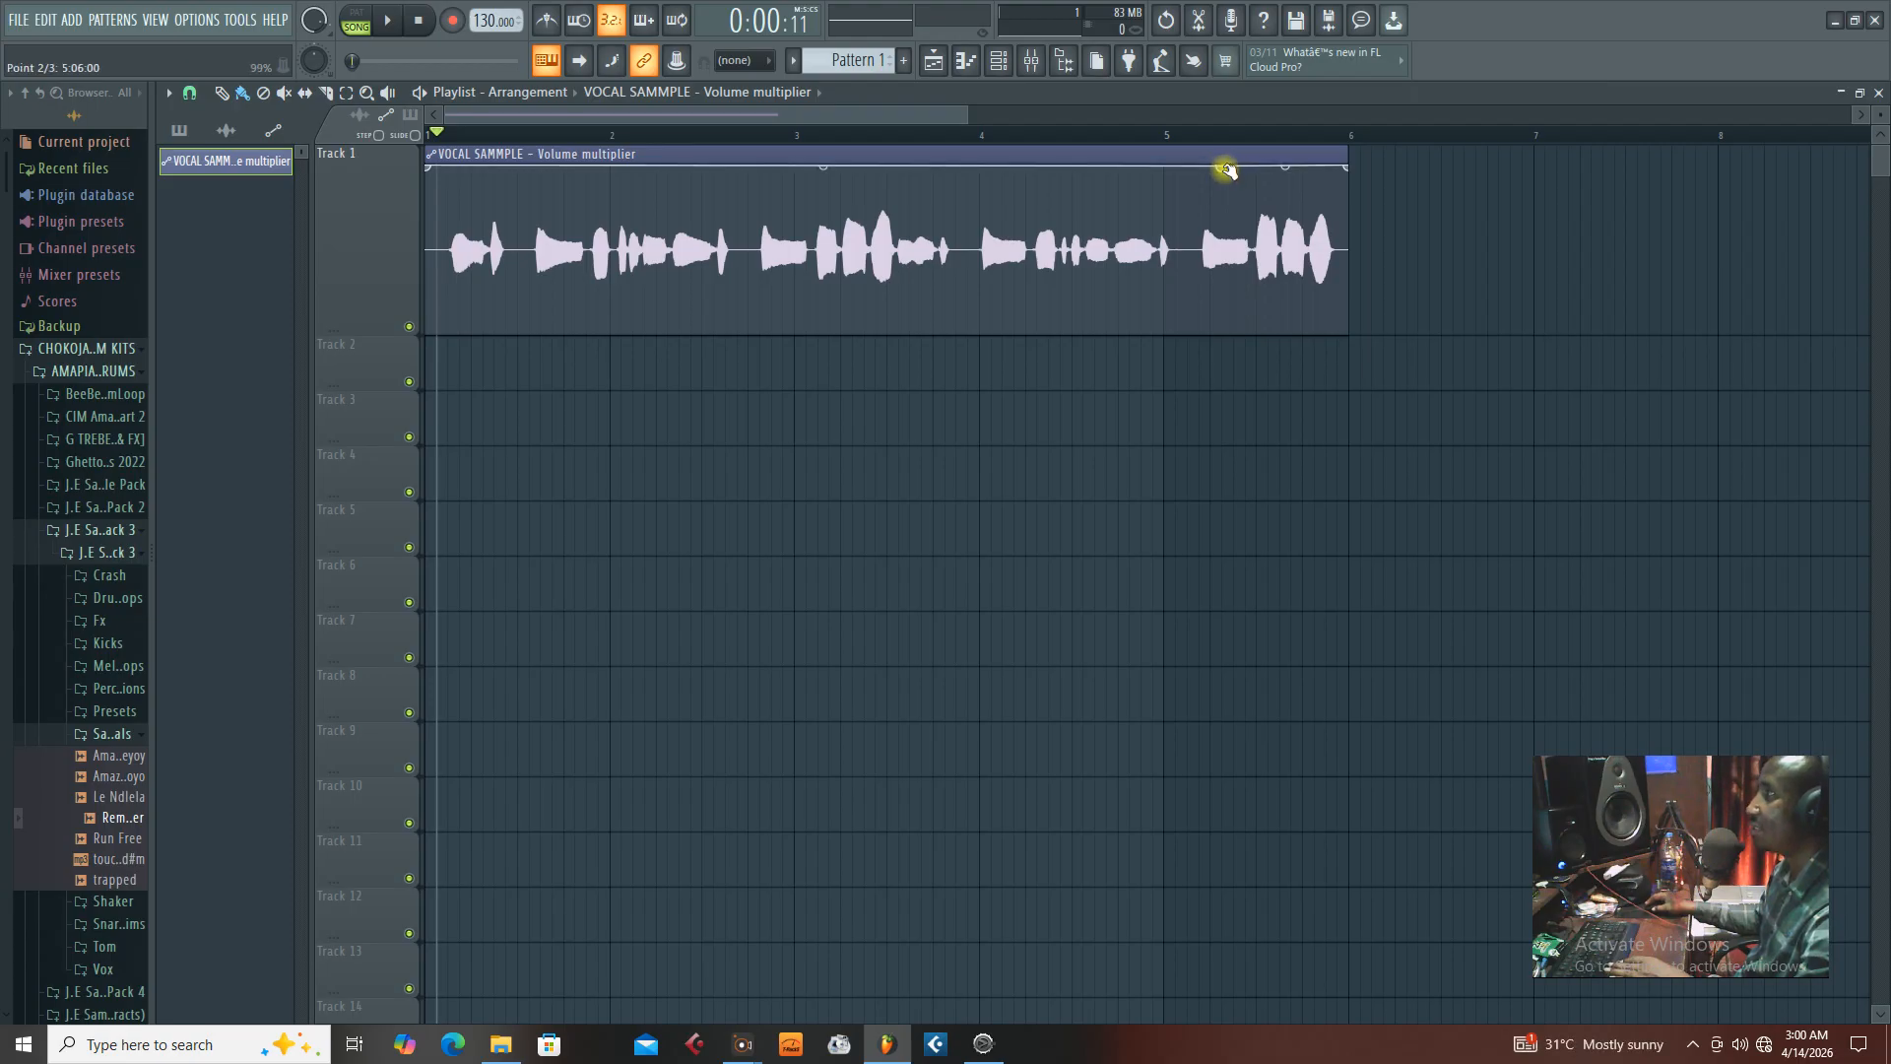
pyautogui.moveTo(1226, 168); pyautogui.dragTo(1224, 165)
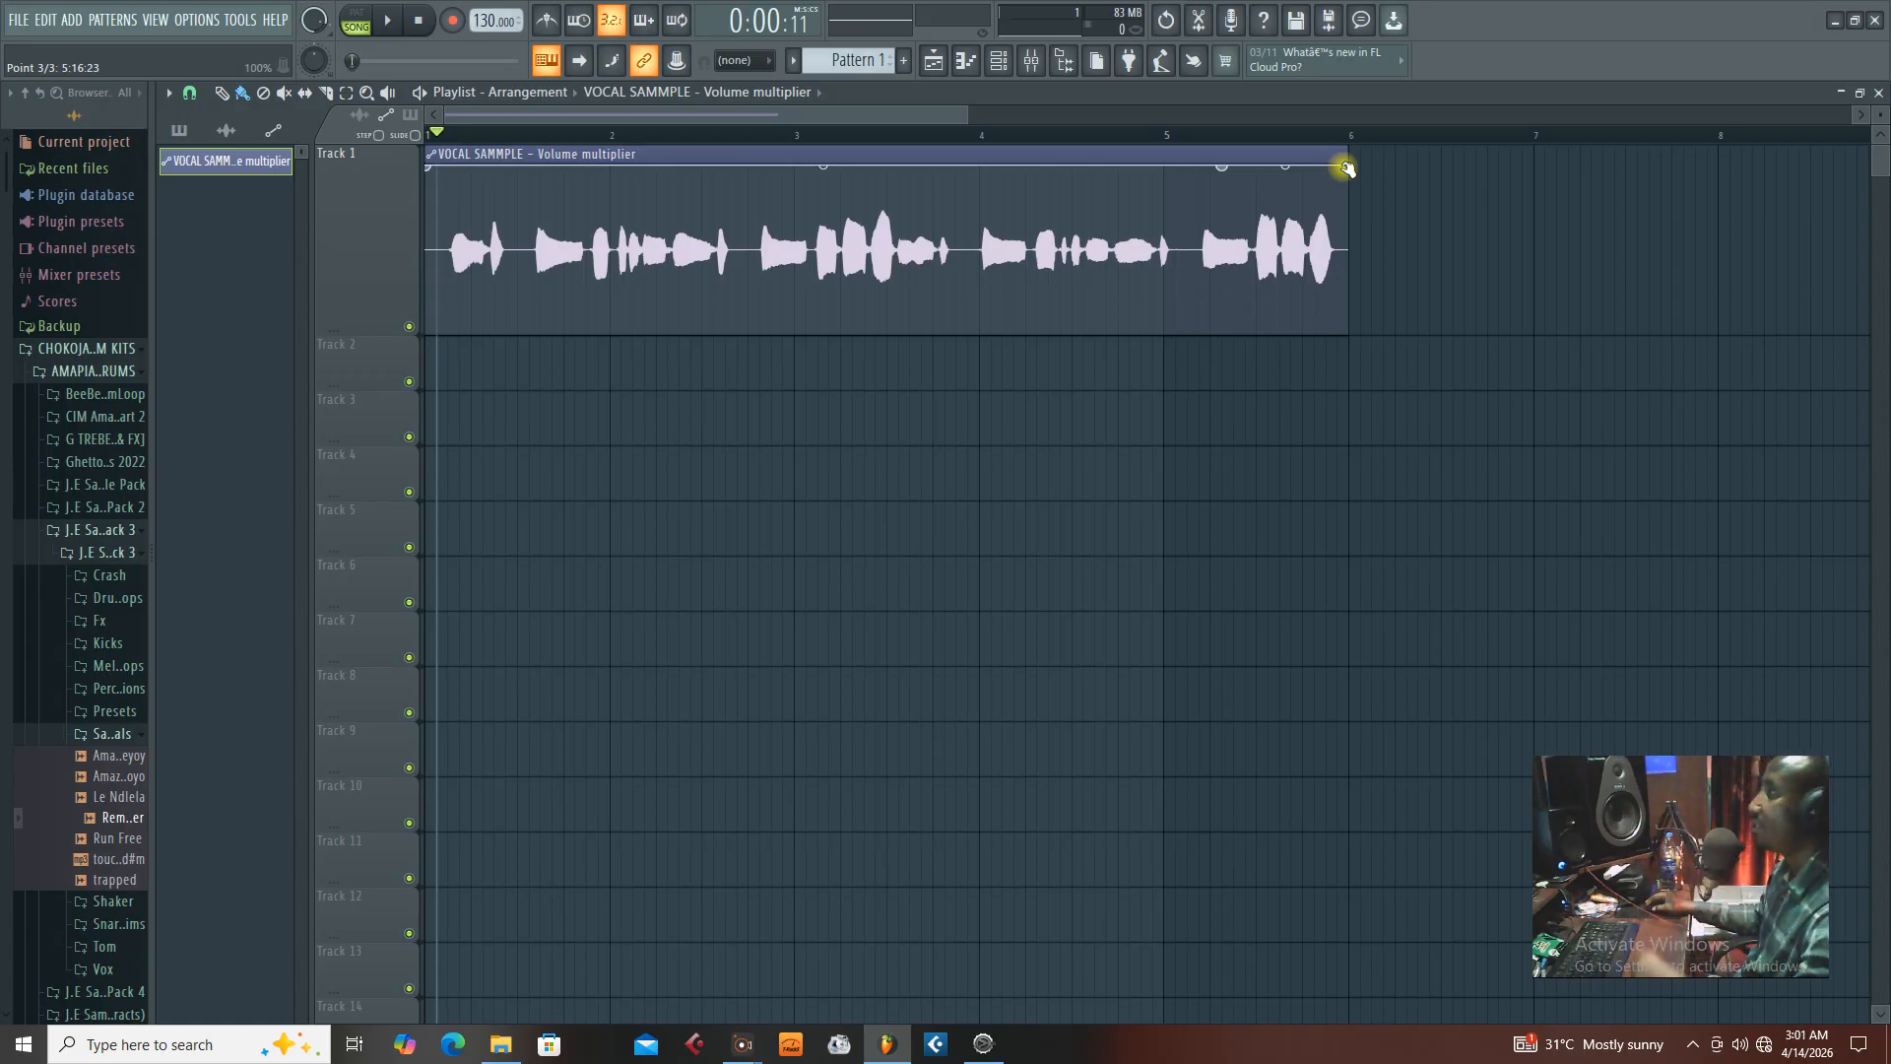
pyautogui.moveTo(1348, 168); pyautogui.dragTo(1352, 329)
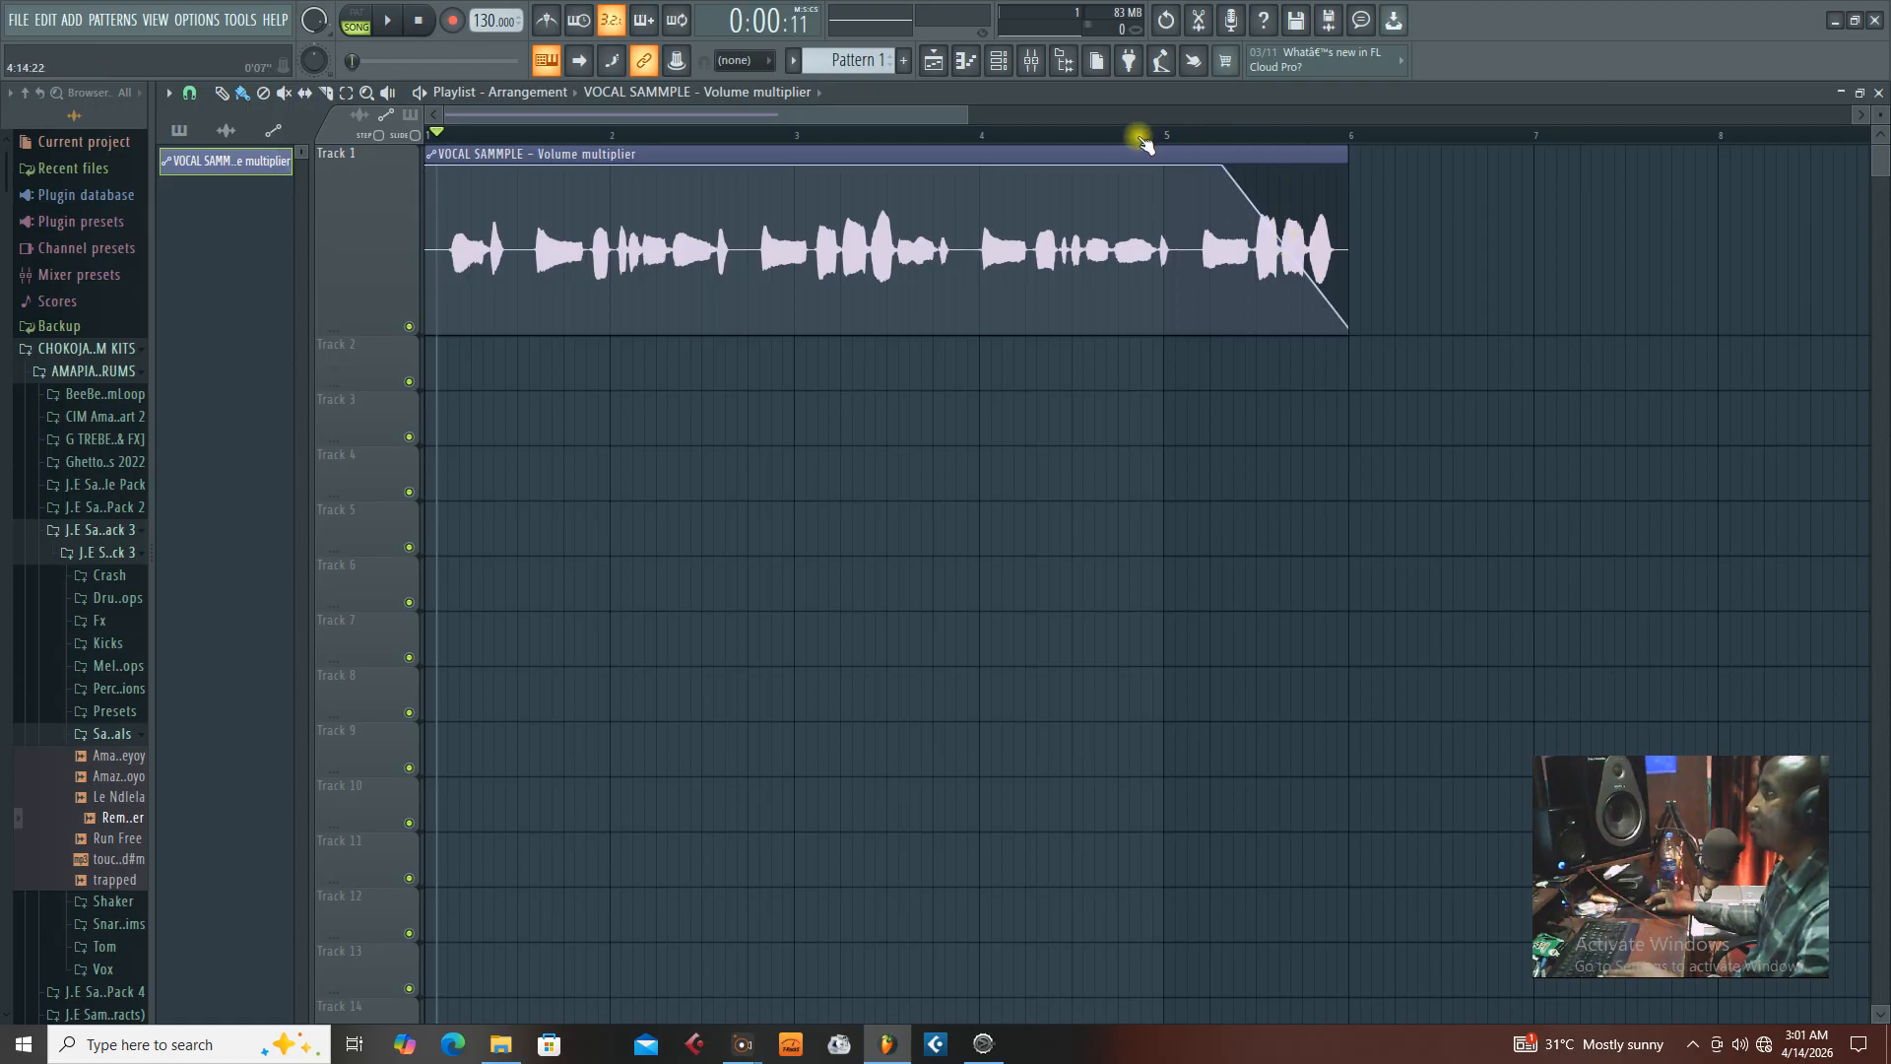
# Play the vocal from early in bar 4 to hear the straight fade-out
pyautogui.click(1015, 137)
pyautogui.press('space')
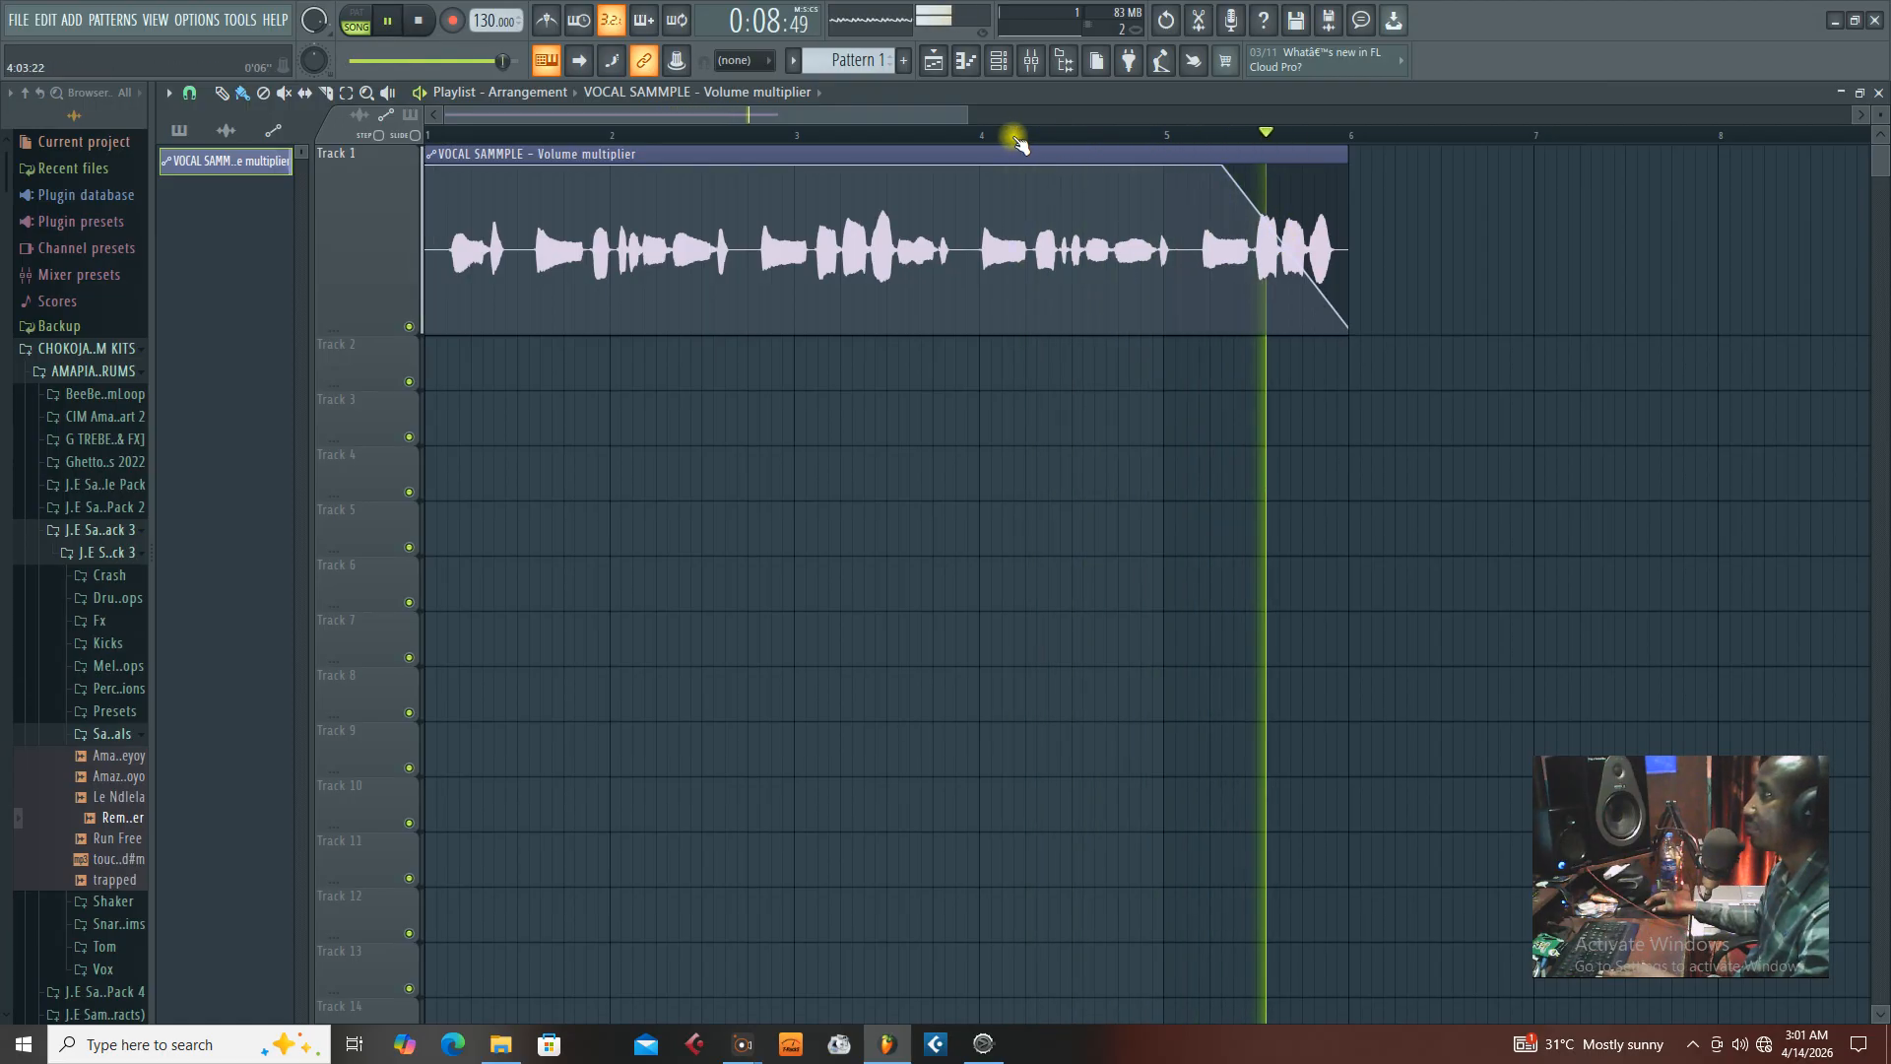
pyautogui.press('space')
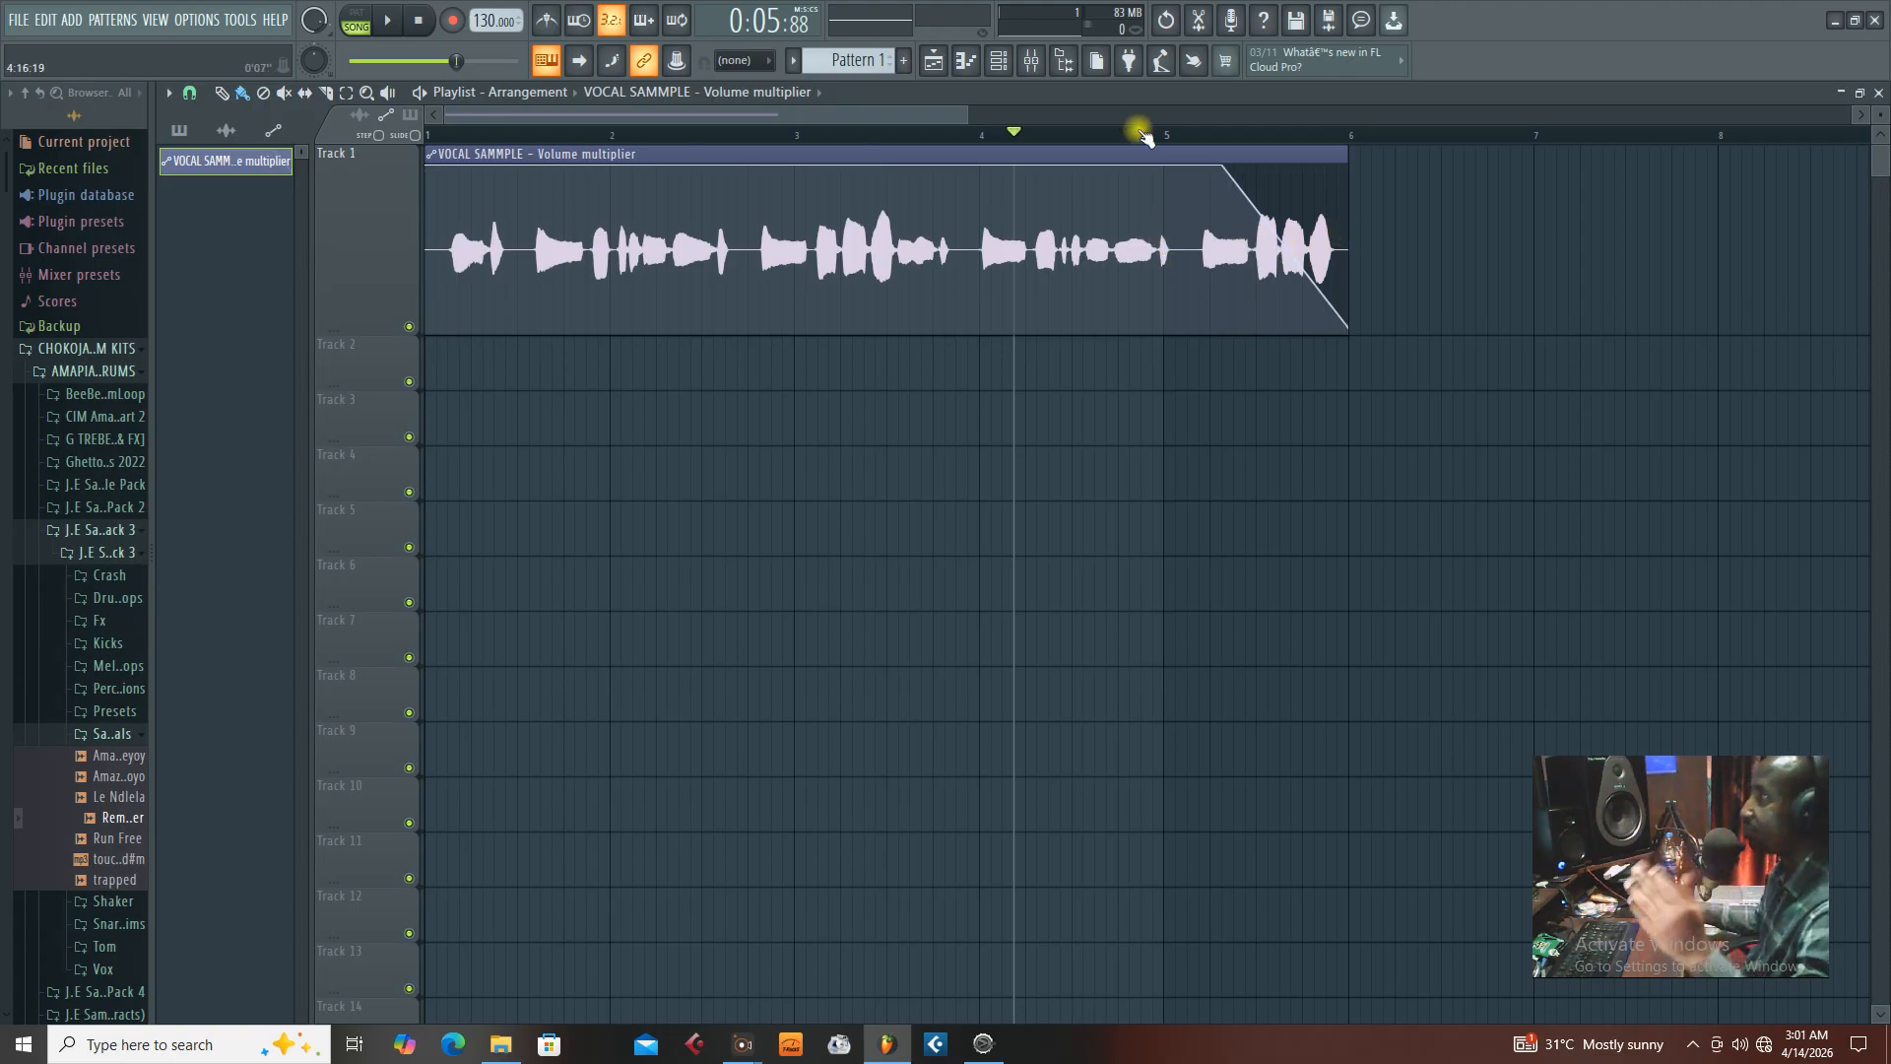
# Bend the fade-out into a convex curve ending at about 5:15:23 and play it from bar 4
pyautogui.moveTo(968, 116); pyautogui.dragTo(896, 125)
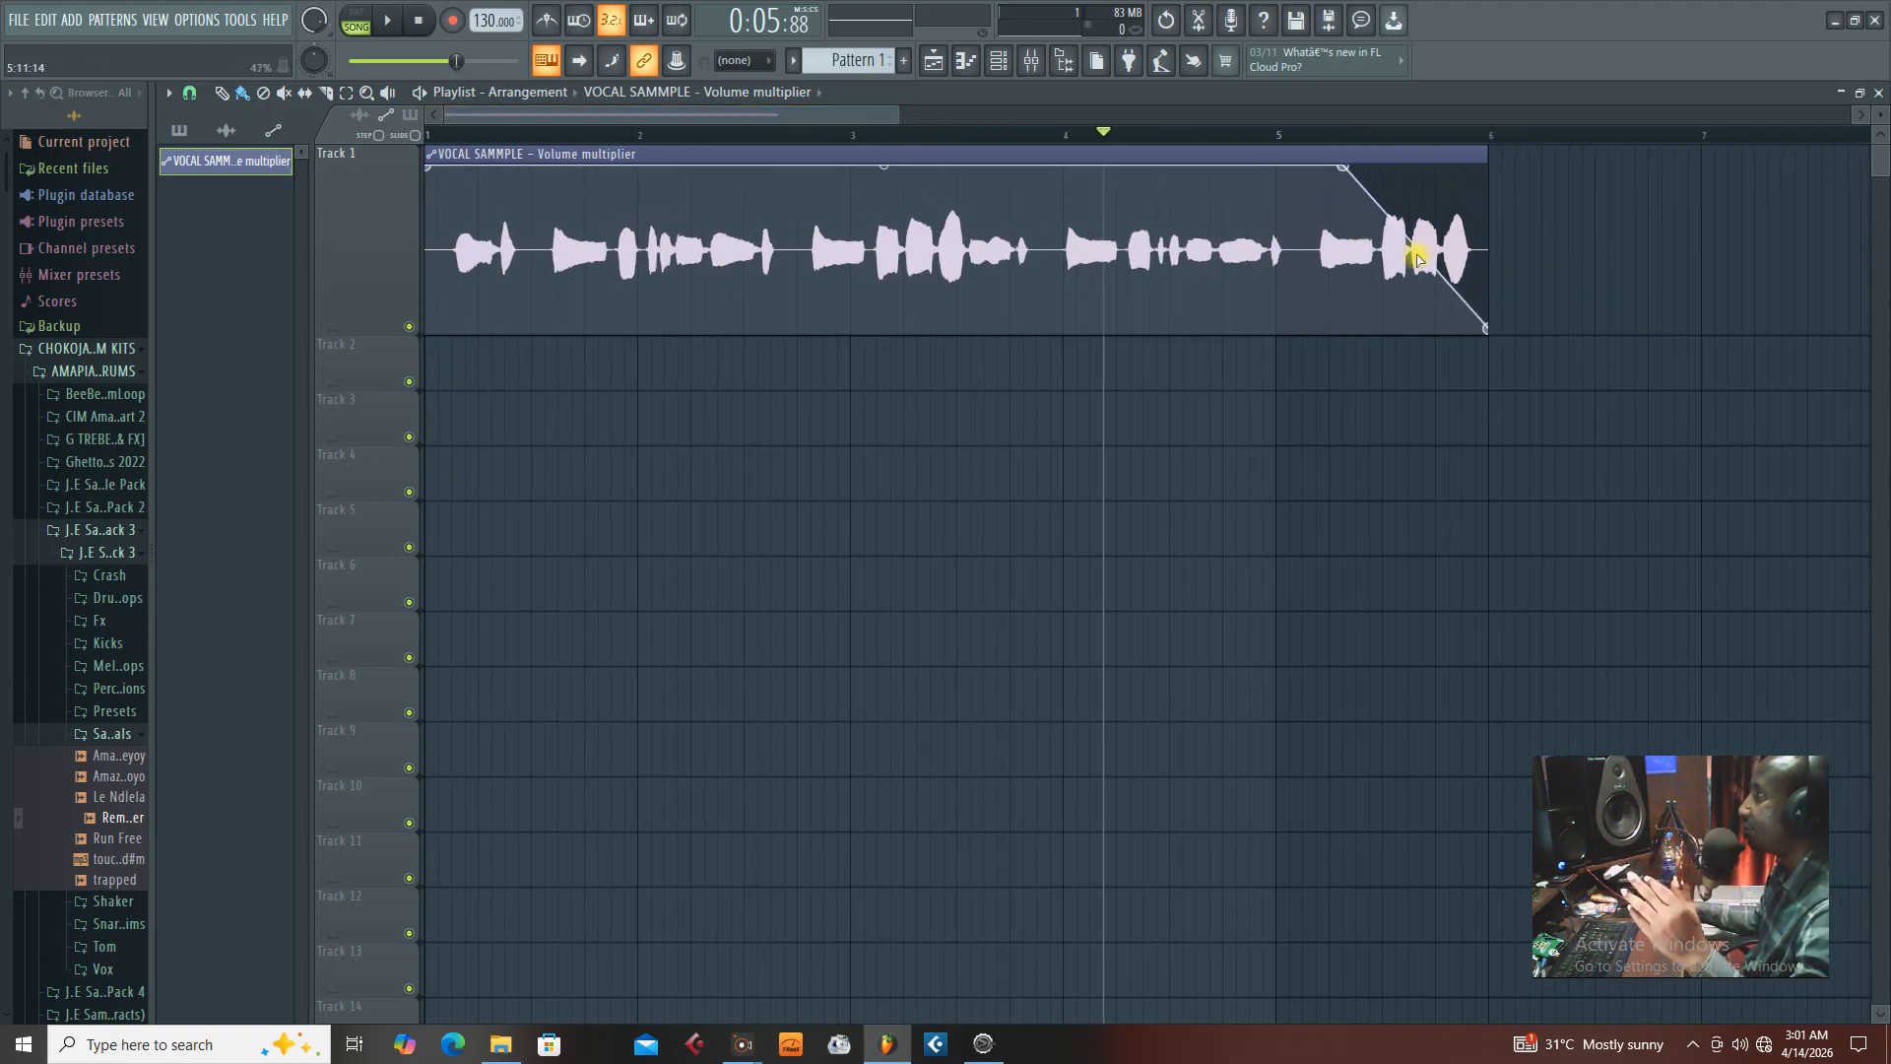
pyautogui.moveTo(1410, 253); pyautogui.dragTo(1410, 231)
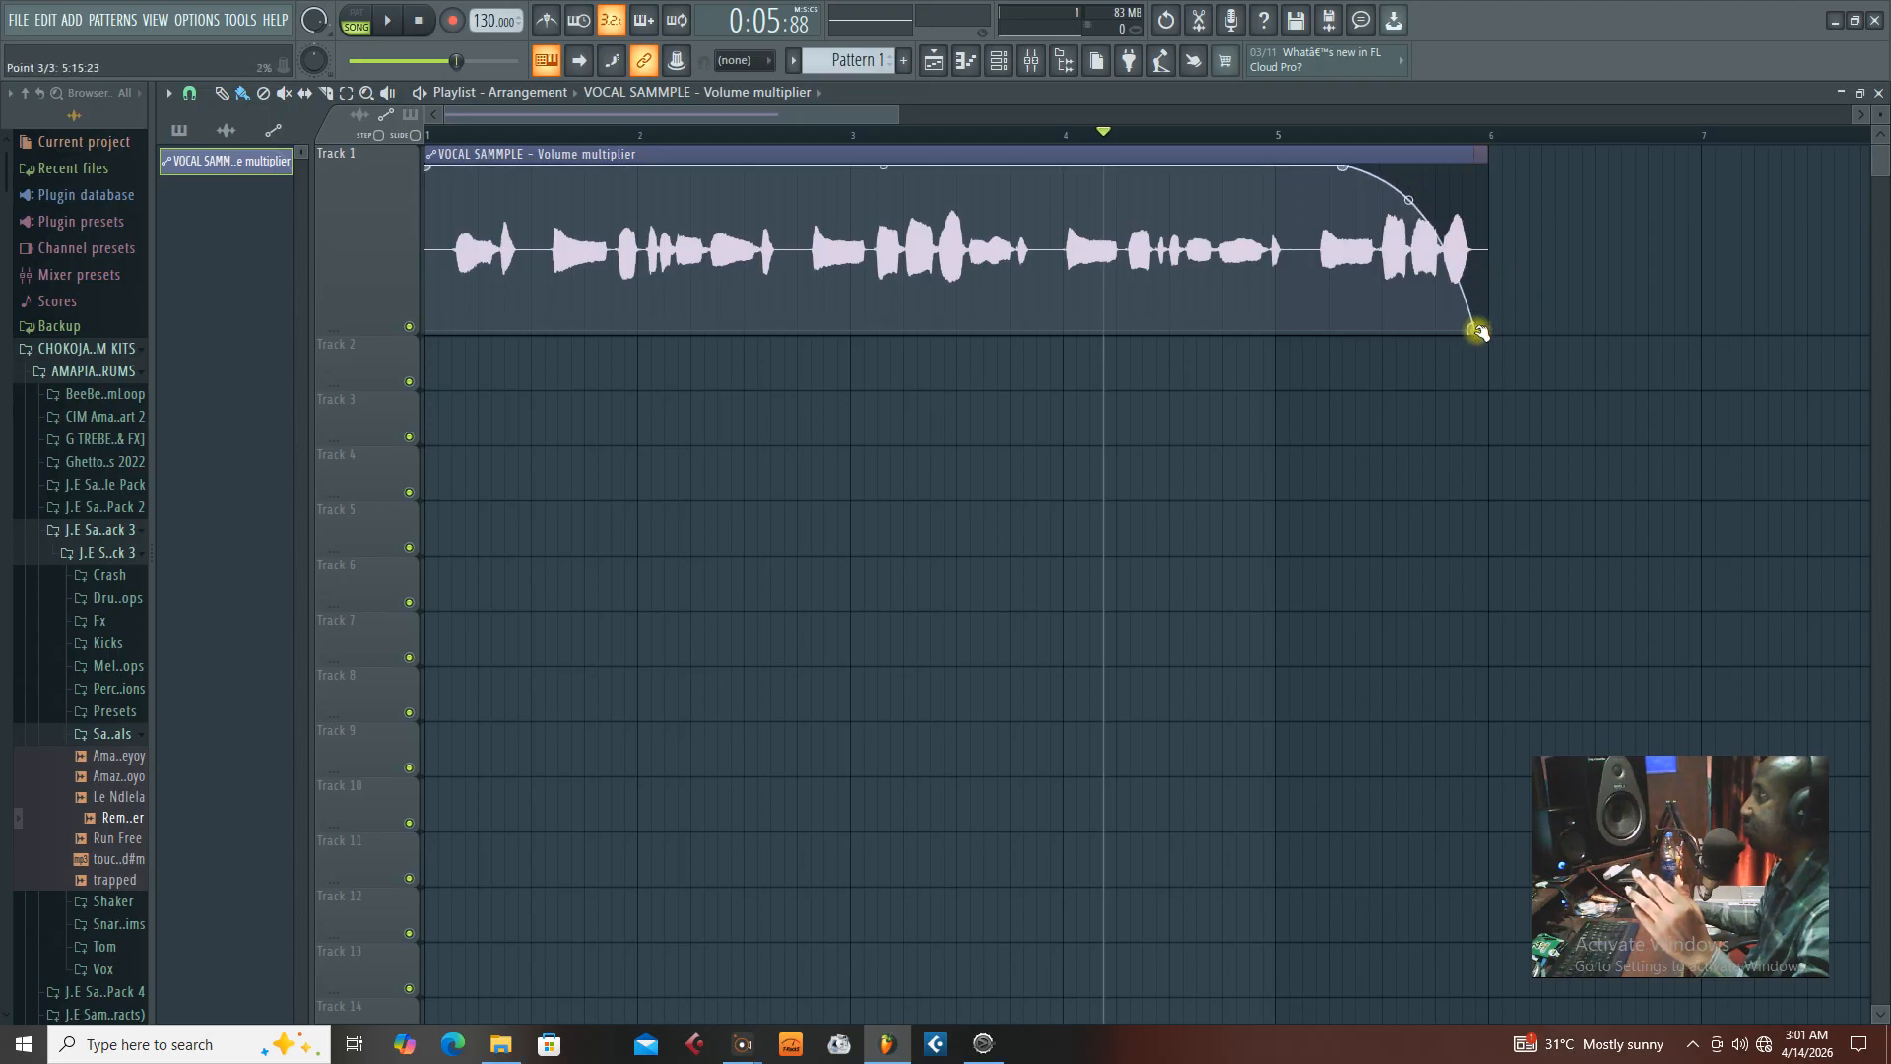
pyautogui.press('space')
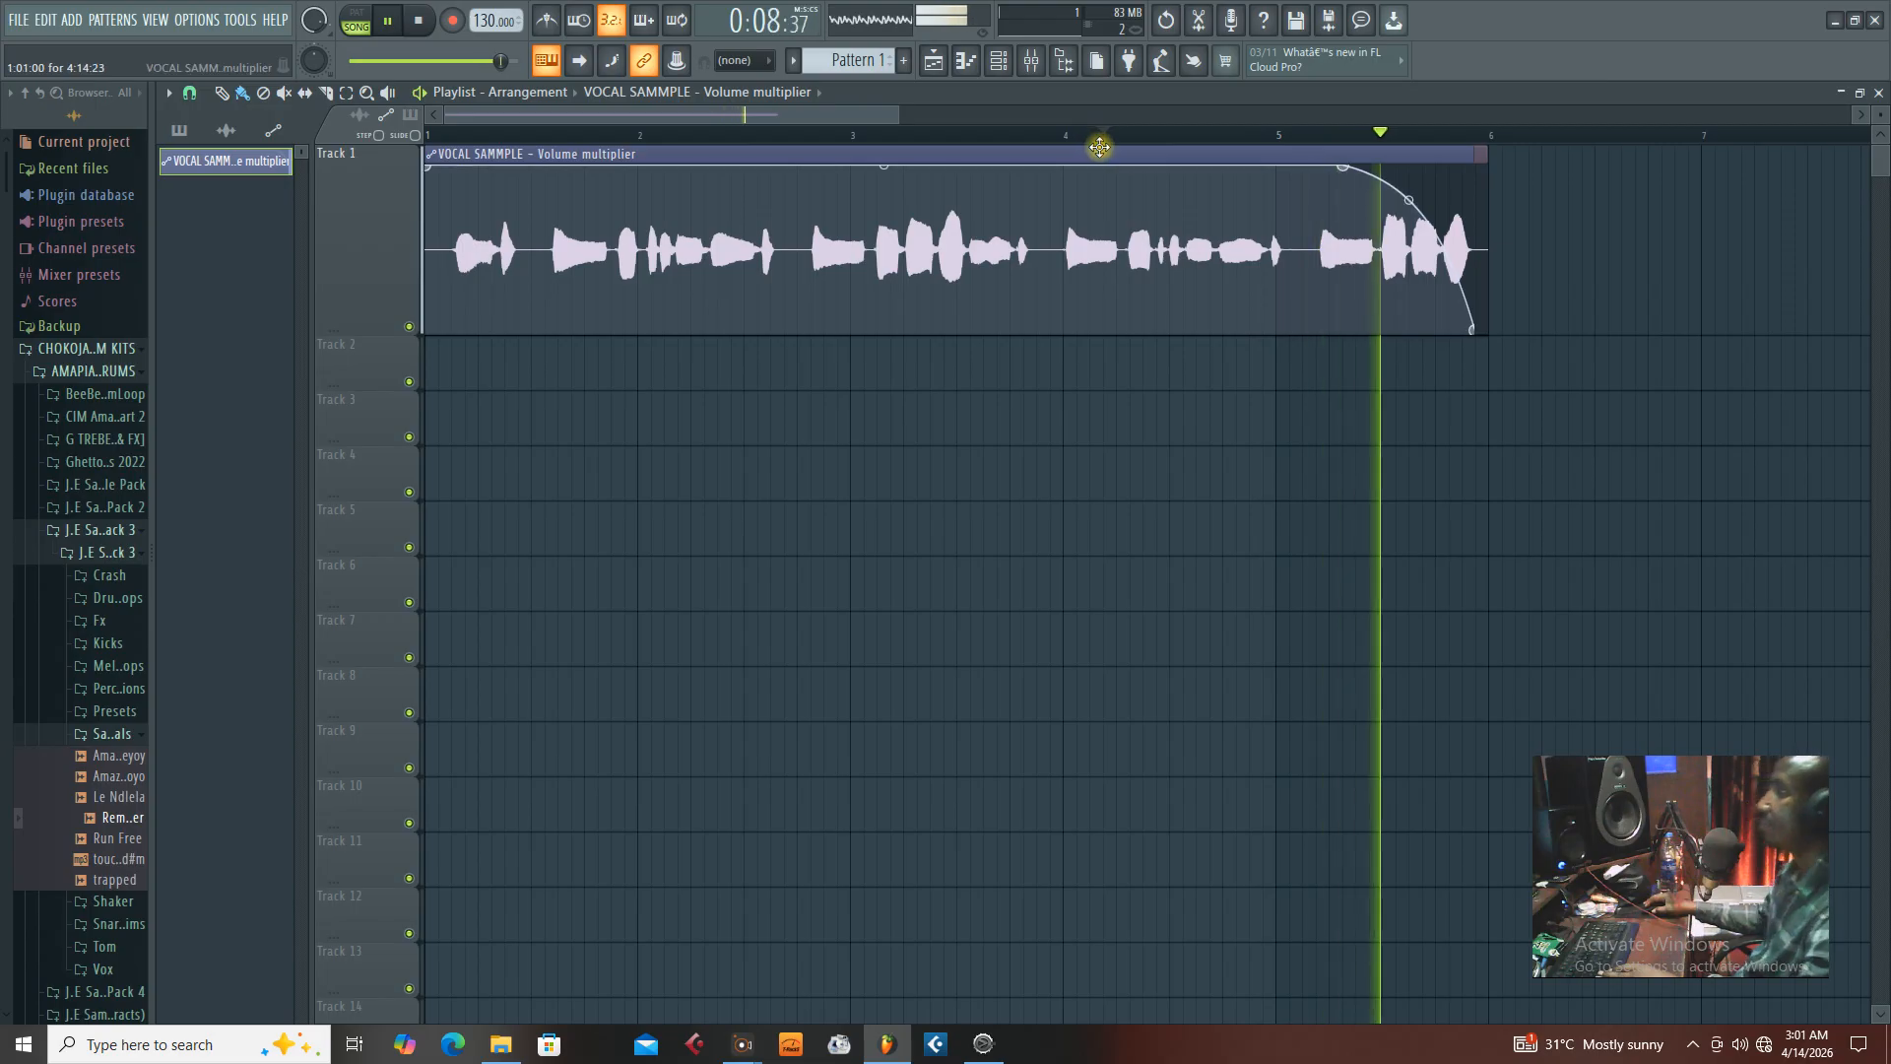
pyautogui.press('space')
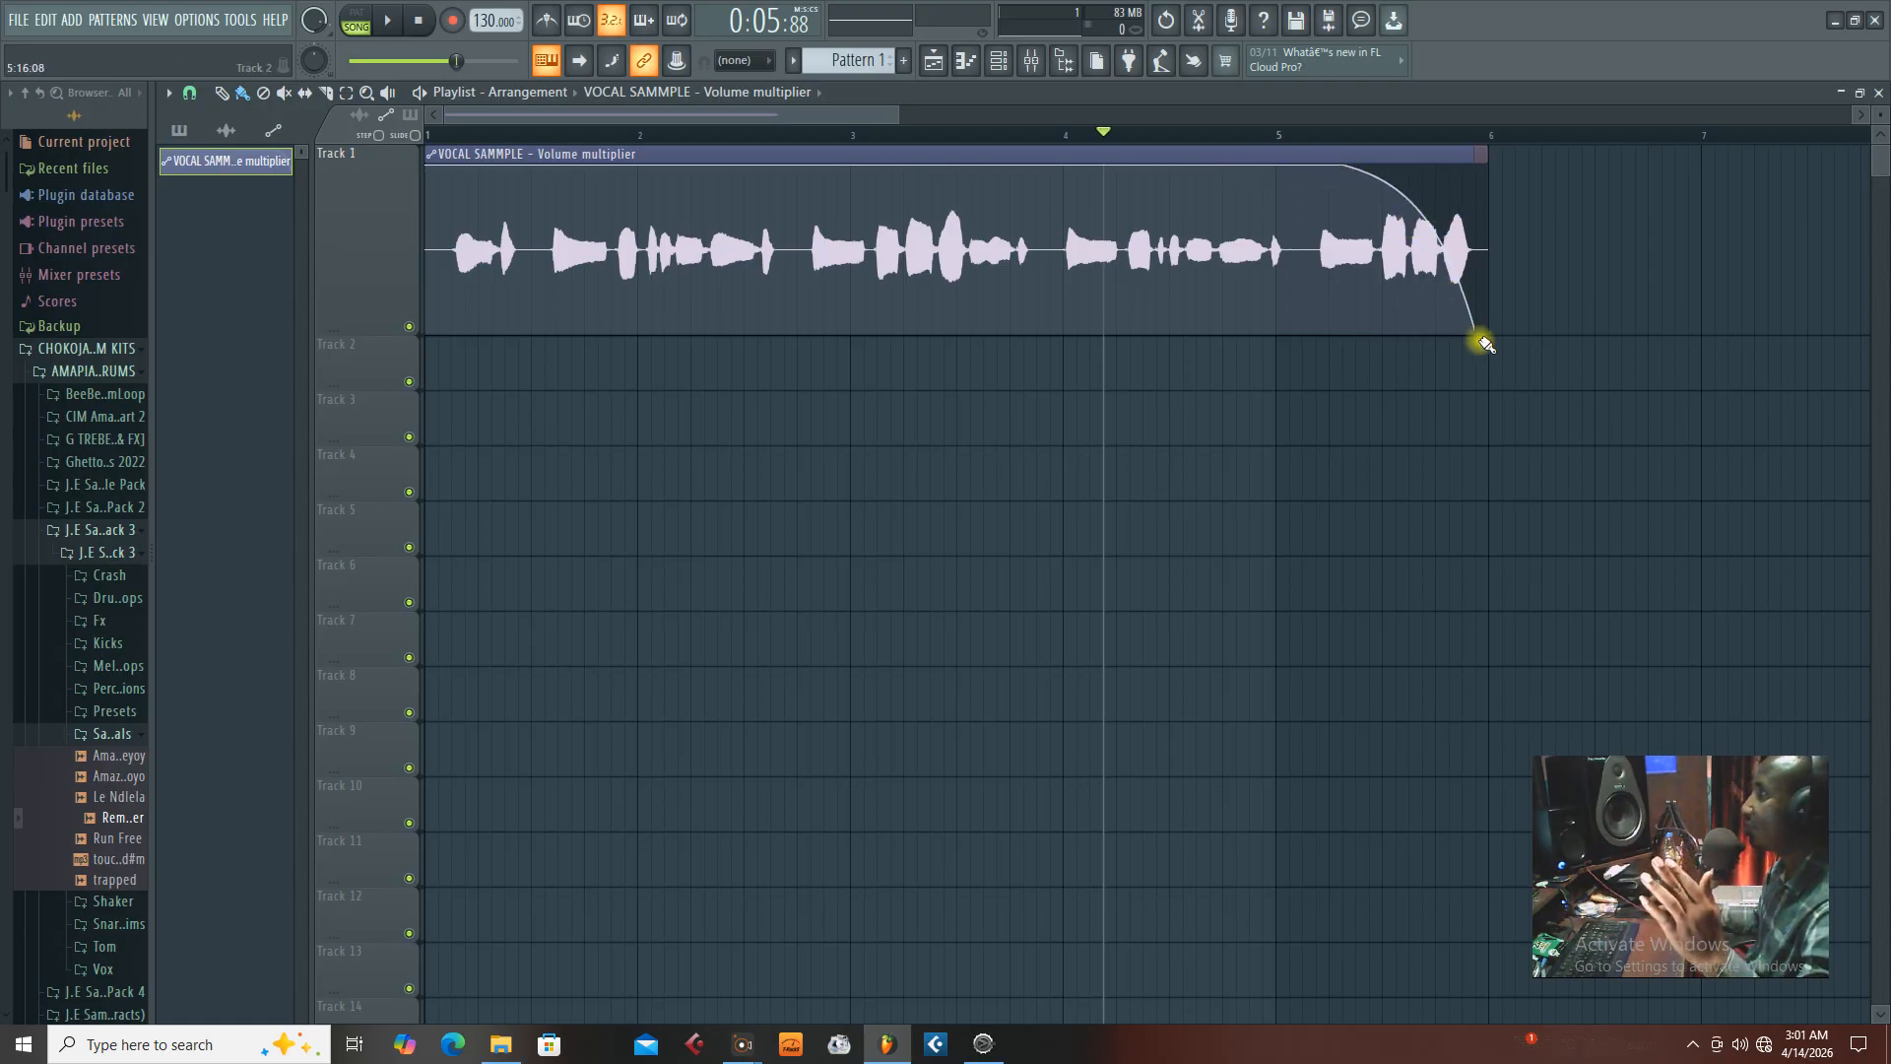
# Shift the fade-out's end point earlier to about 5:13:23 and play the result from bar 4
pyautogui.moveTo(1473, 333); pyautogui.dragTo(1454, 331)
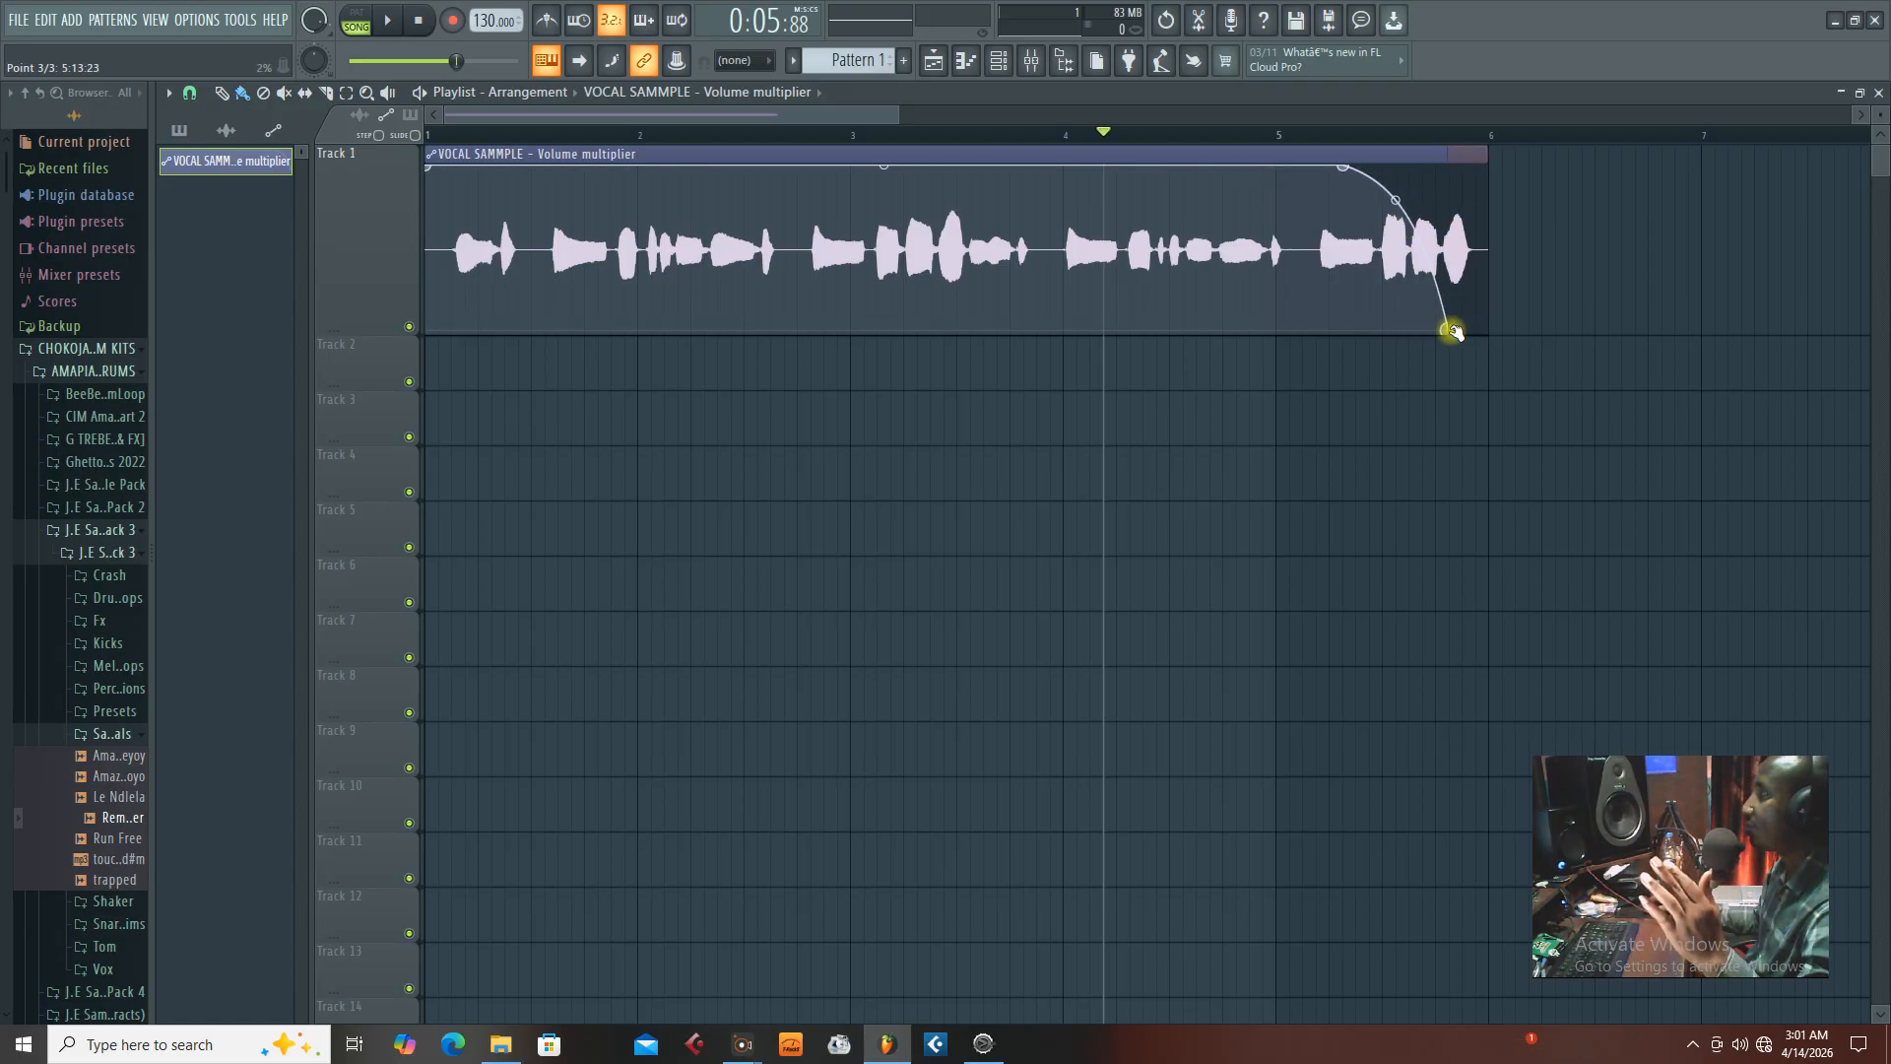
pyautogui.click(1133, 139)
pyautogui.press('space')
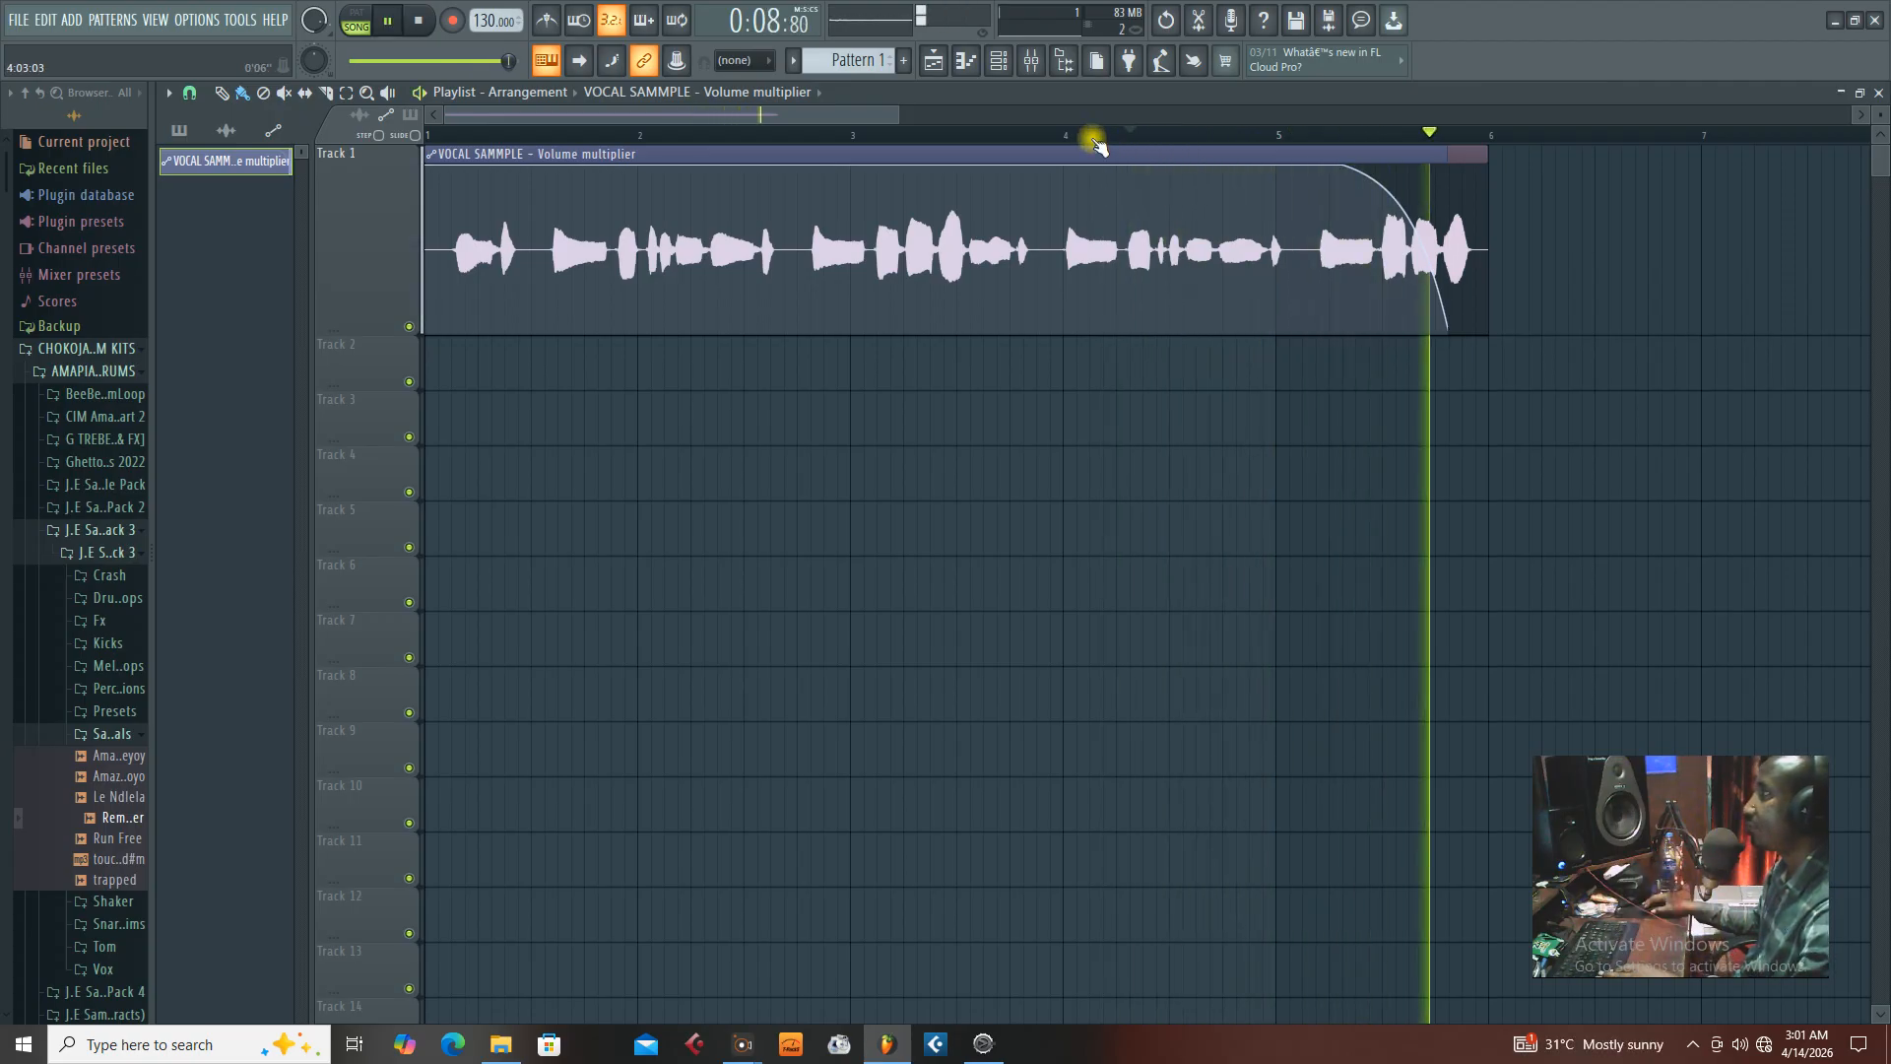
pyautogui.press('space')
# Try to move the fade-out's end point back toward the vocal clip's end and play from bar 4
pyautogui.click(1446, 330)
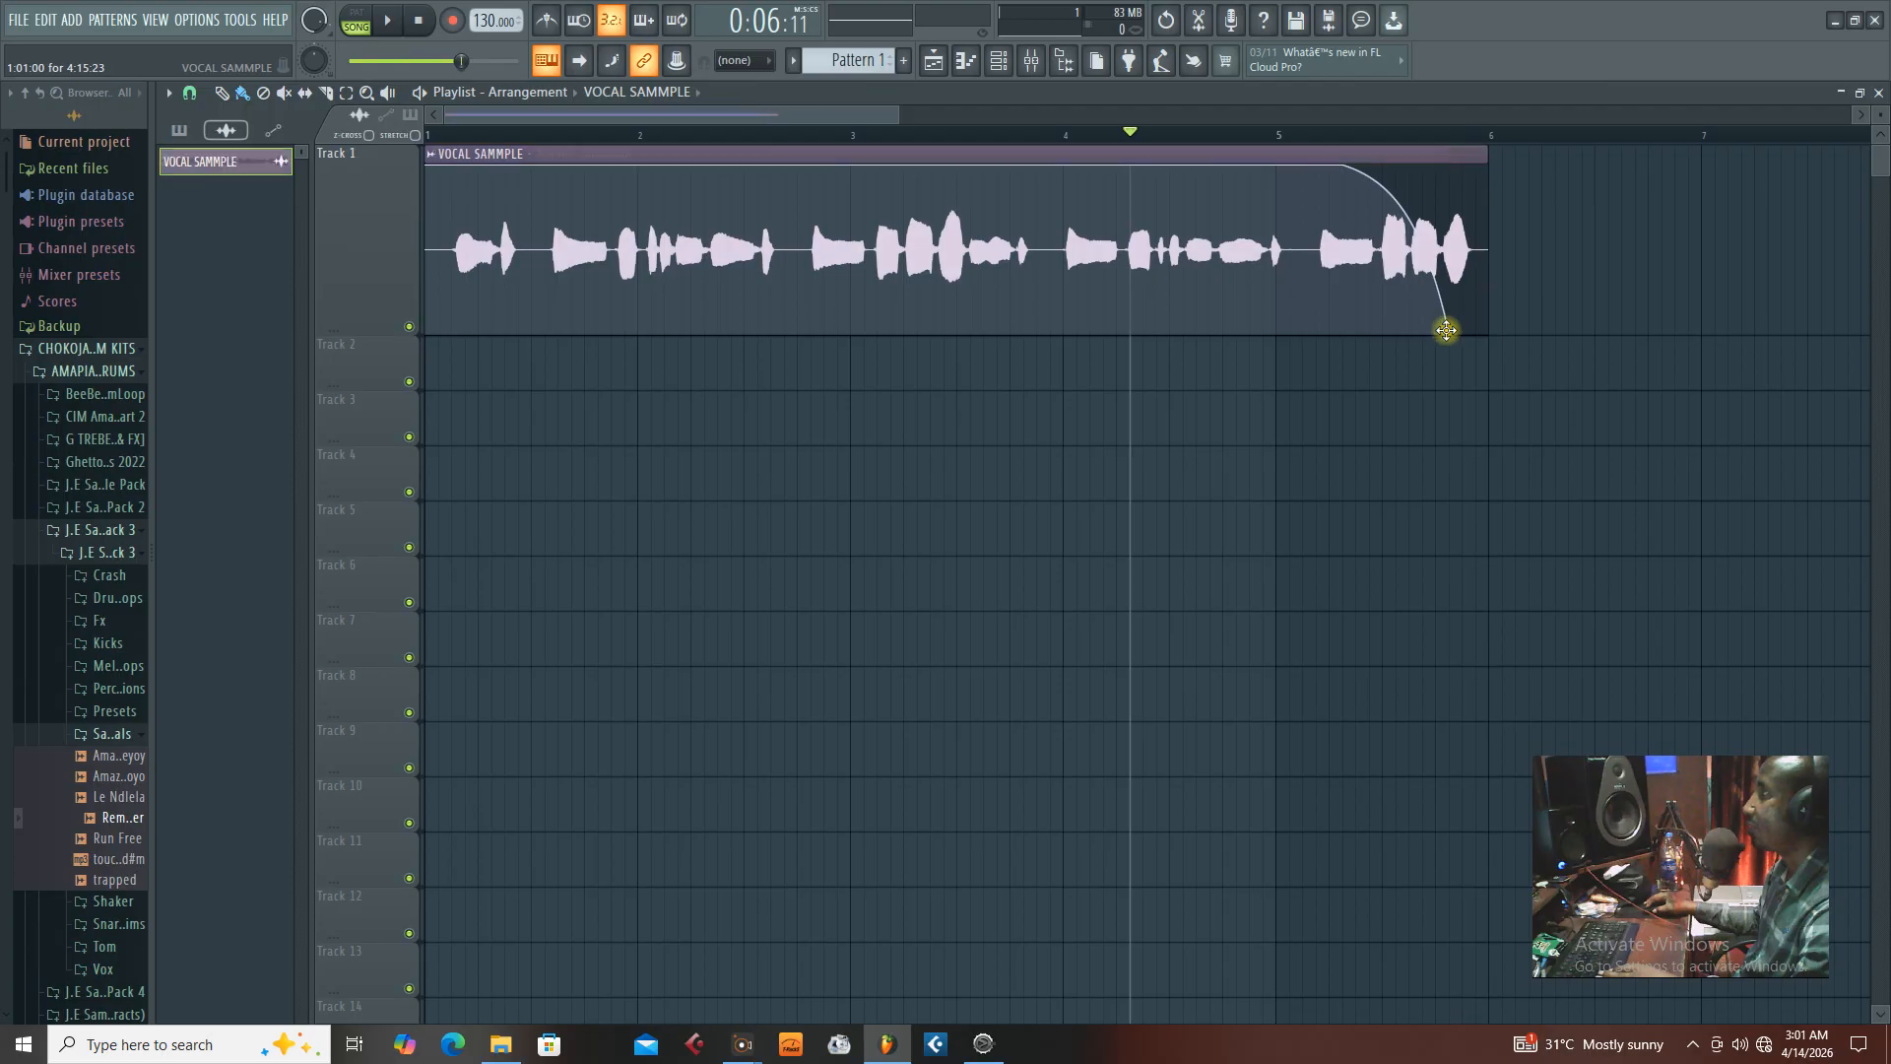
pyautogui.moveTo(1444, 326)
pyautogui.mouseDown()
pyautogui.moveTo(1440, 301)
pyautogui.moveTo(1467, 333)
pyautogui.mouseUp()
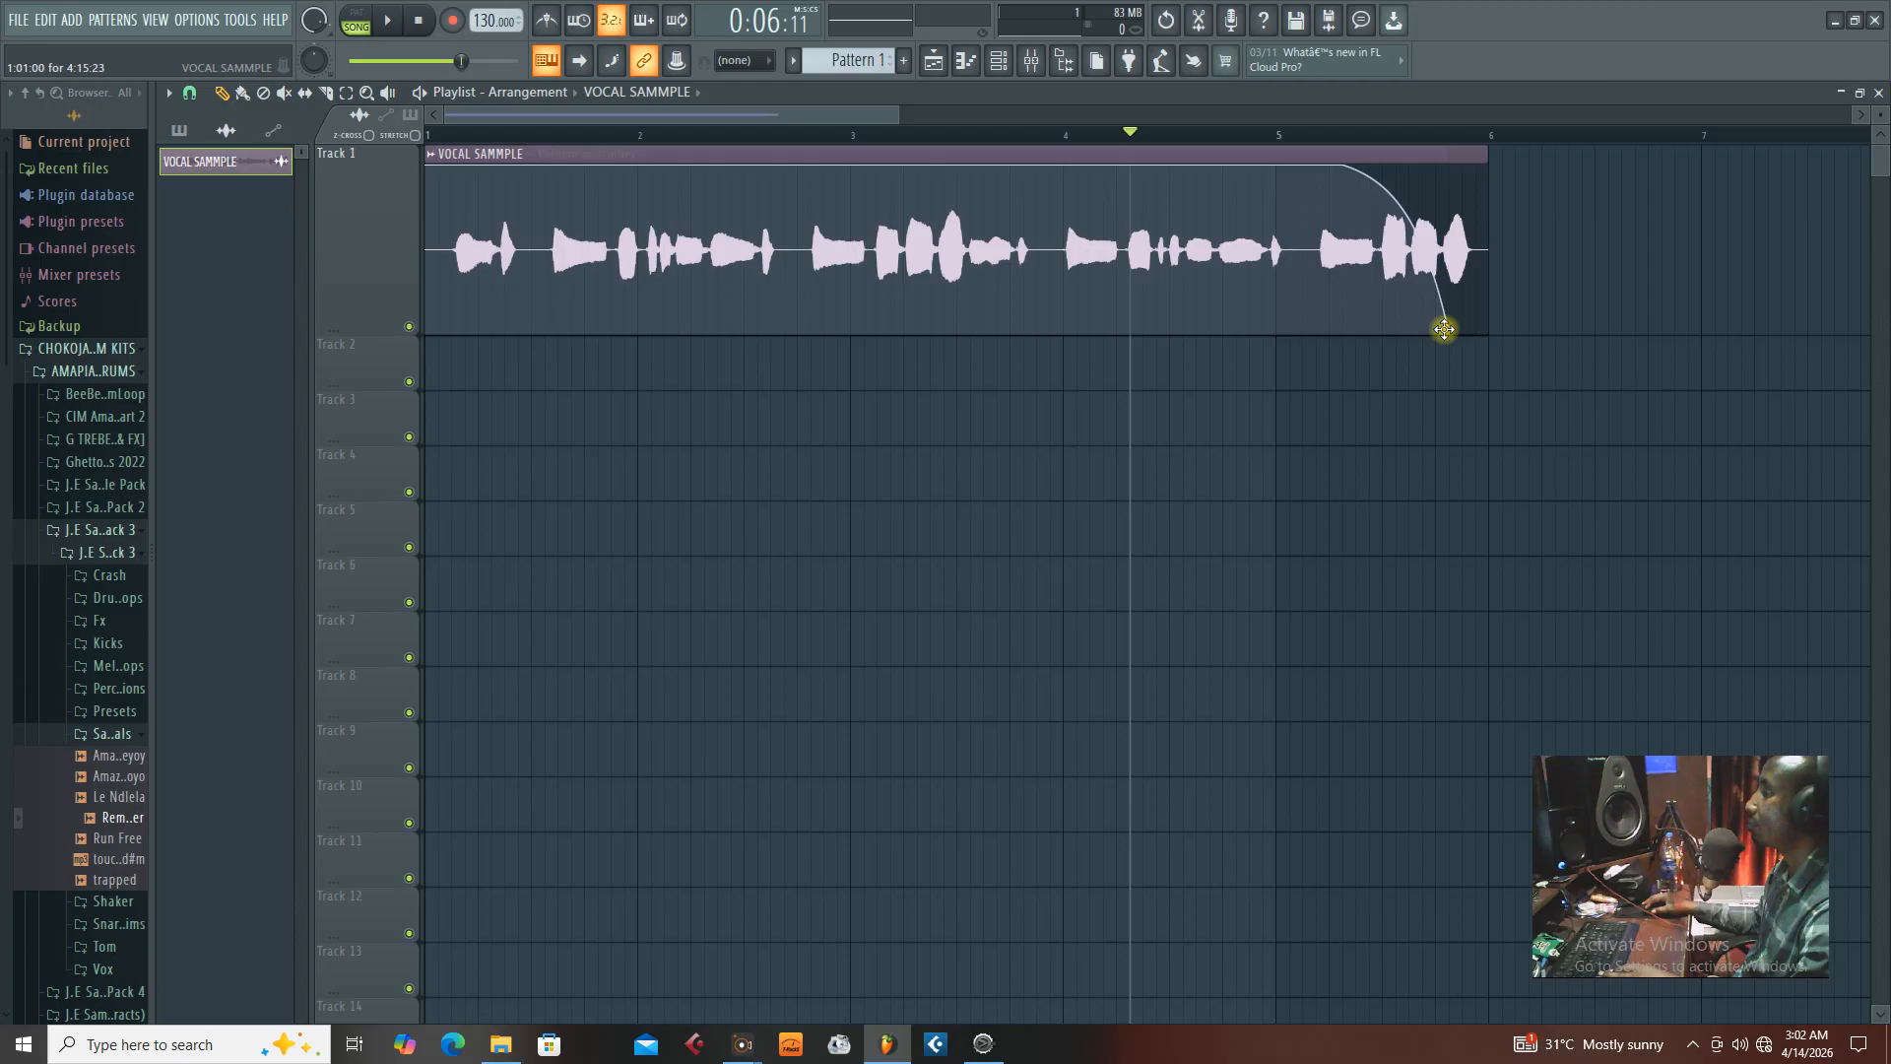
pyautogui.press('space')
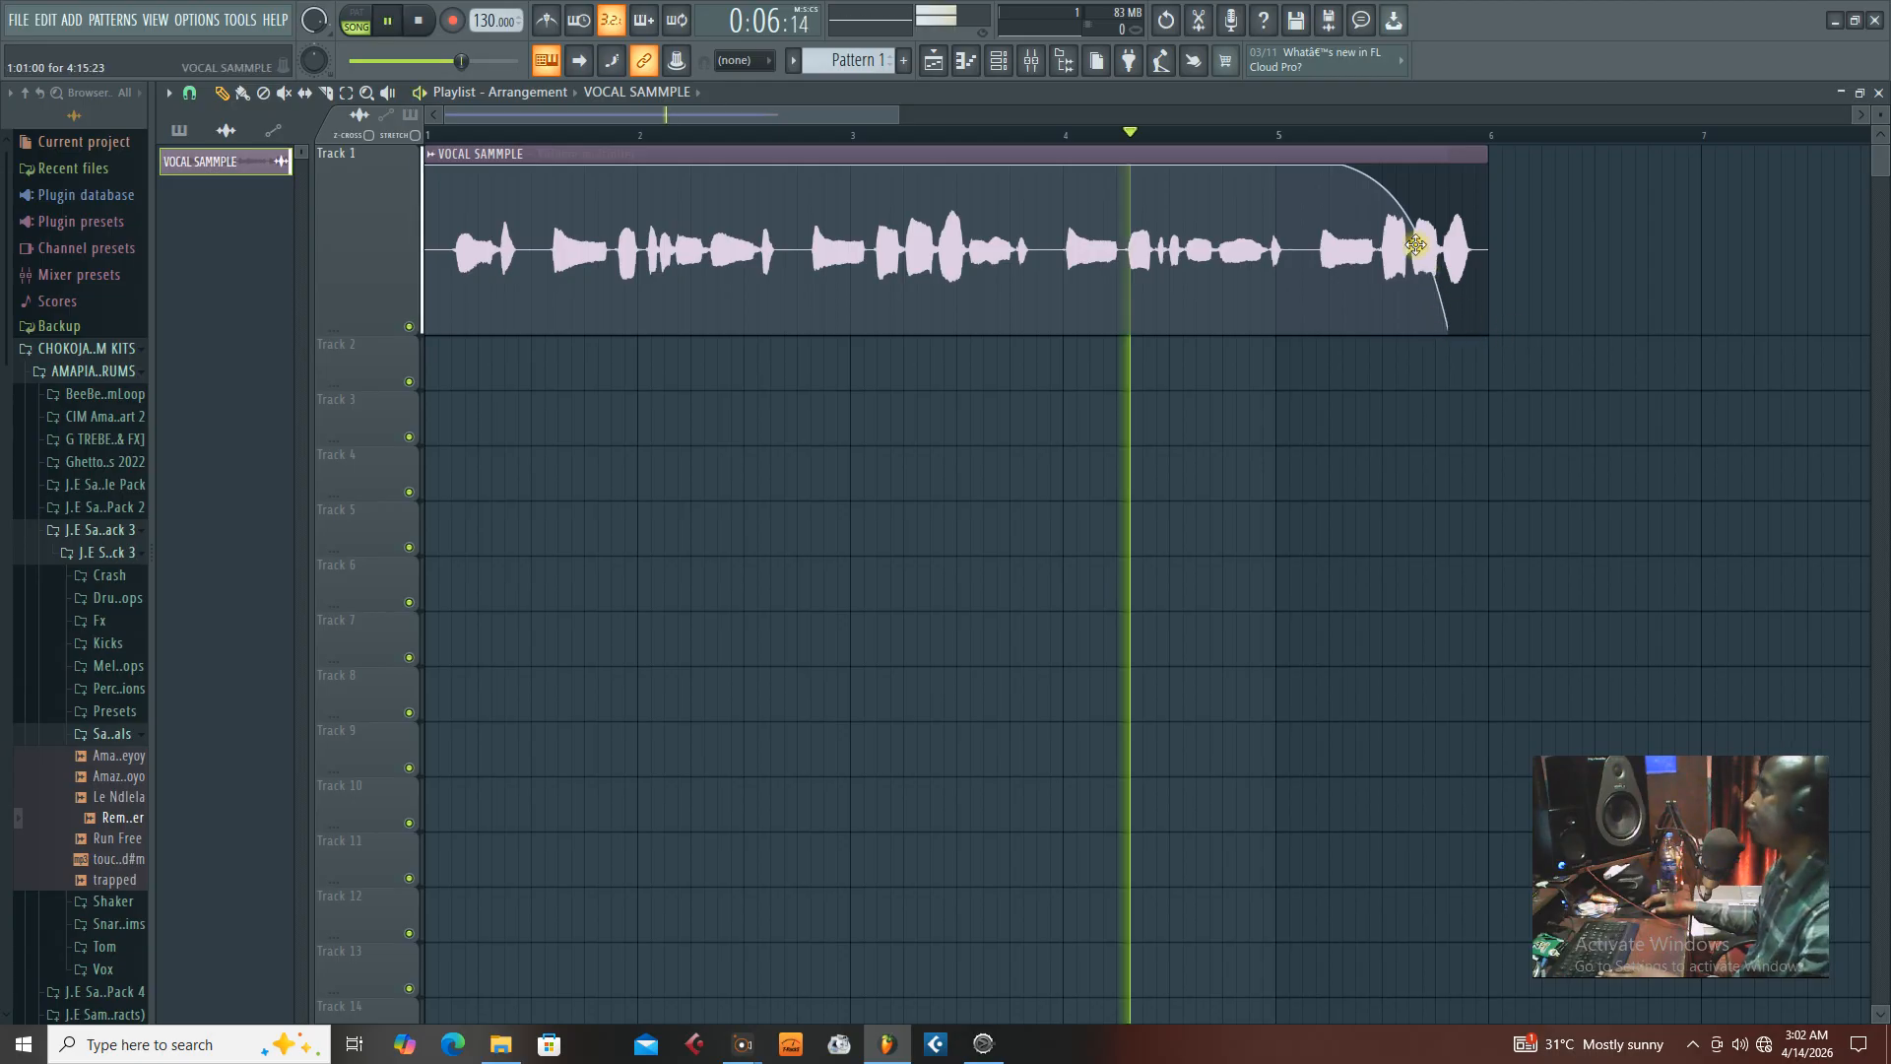
pyautogui.press('space')
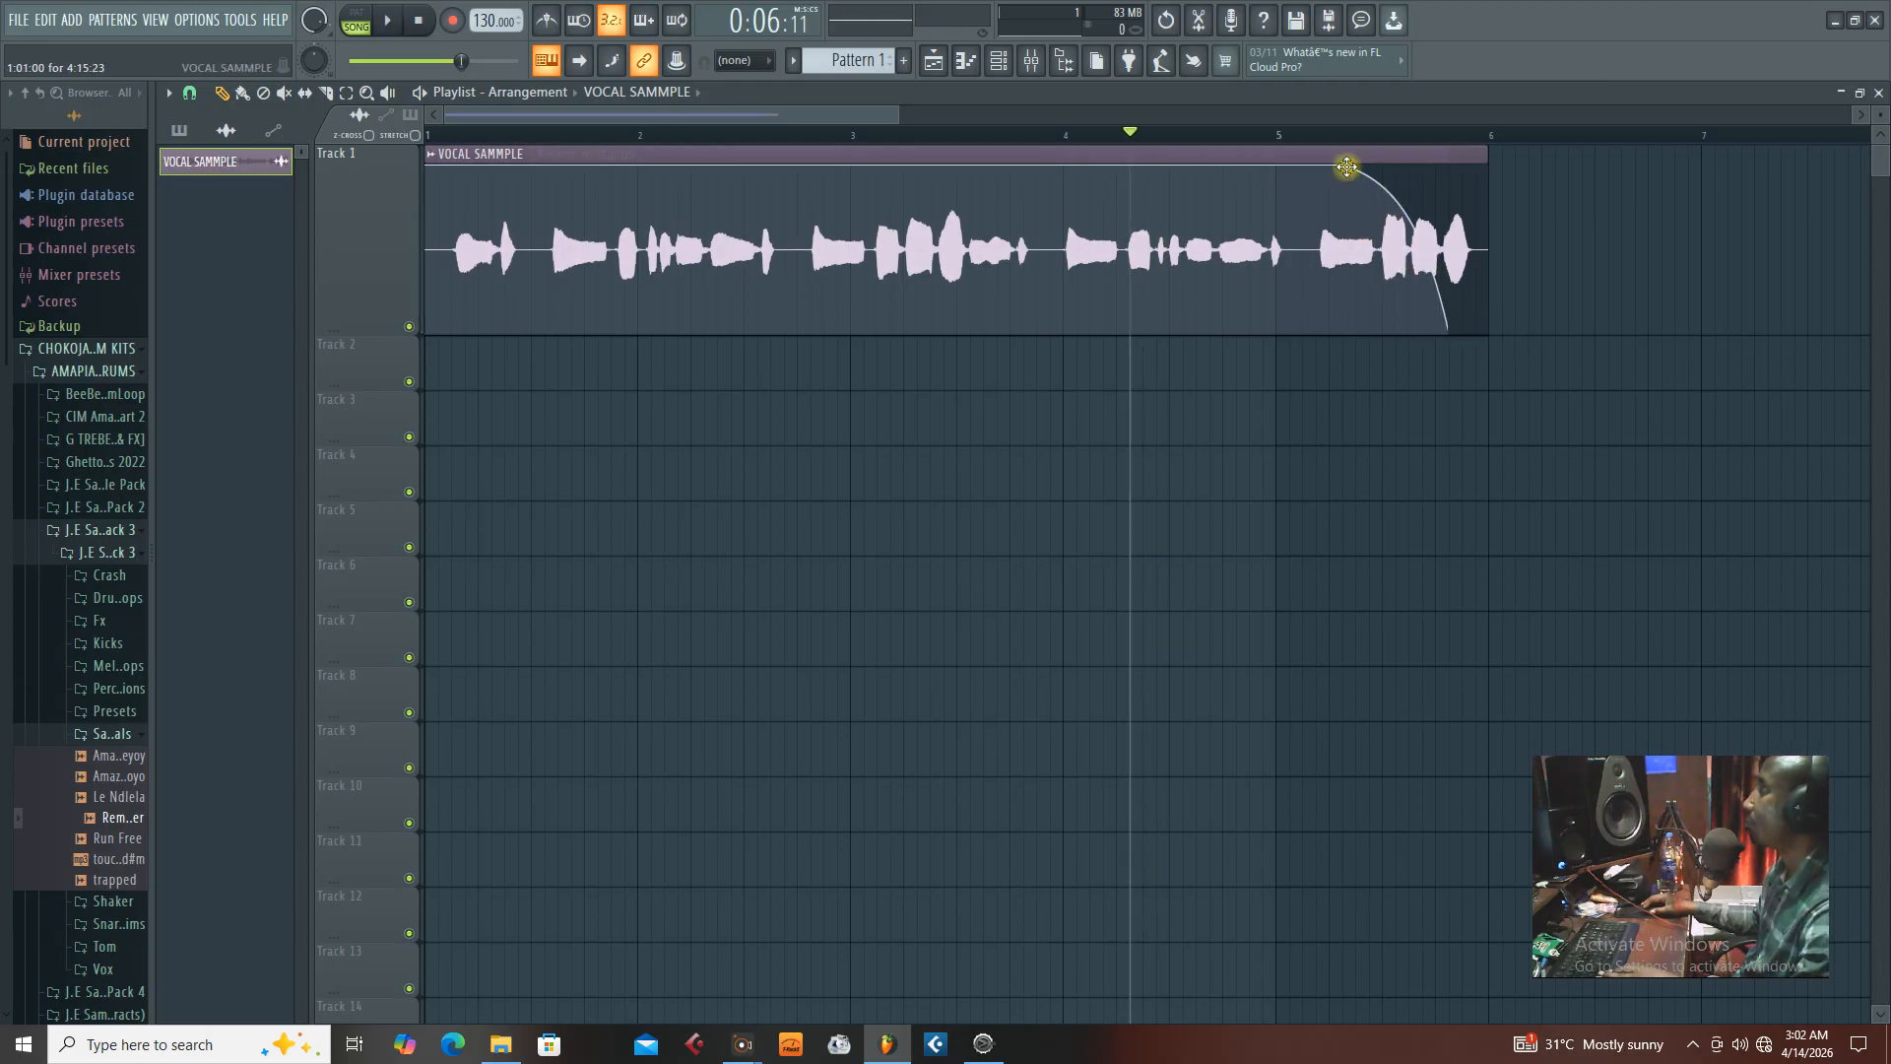
# Delete the VOCAL SAMMPLE audio clip that covers the volume automation on Track 1
pyautogui.click(1347, 166)
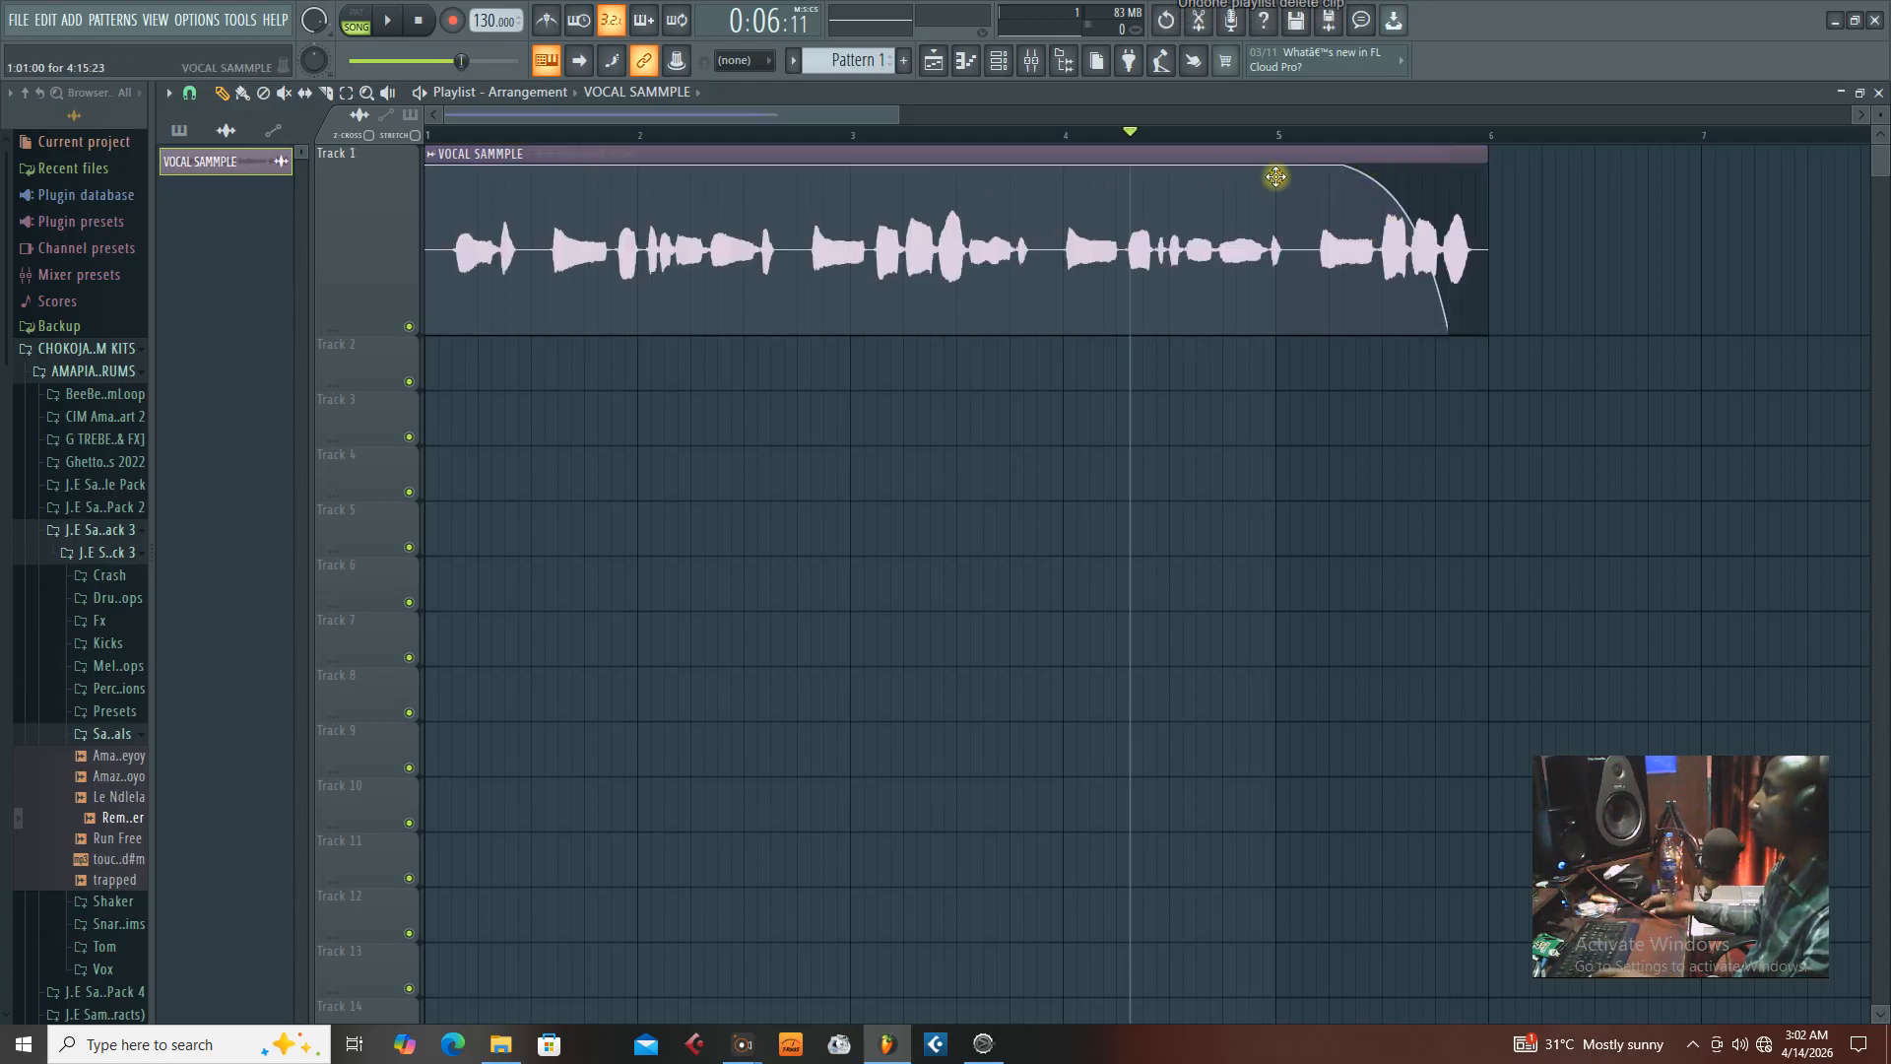
pyautogui.moveTo(771, 153)
pyautogui.mouseDown()
pyautogui.moveTo(936, 155)
pyautogui.moveTo(772, 156)
pyautogui.mouseUp()
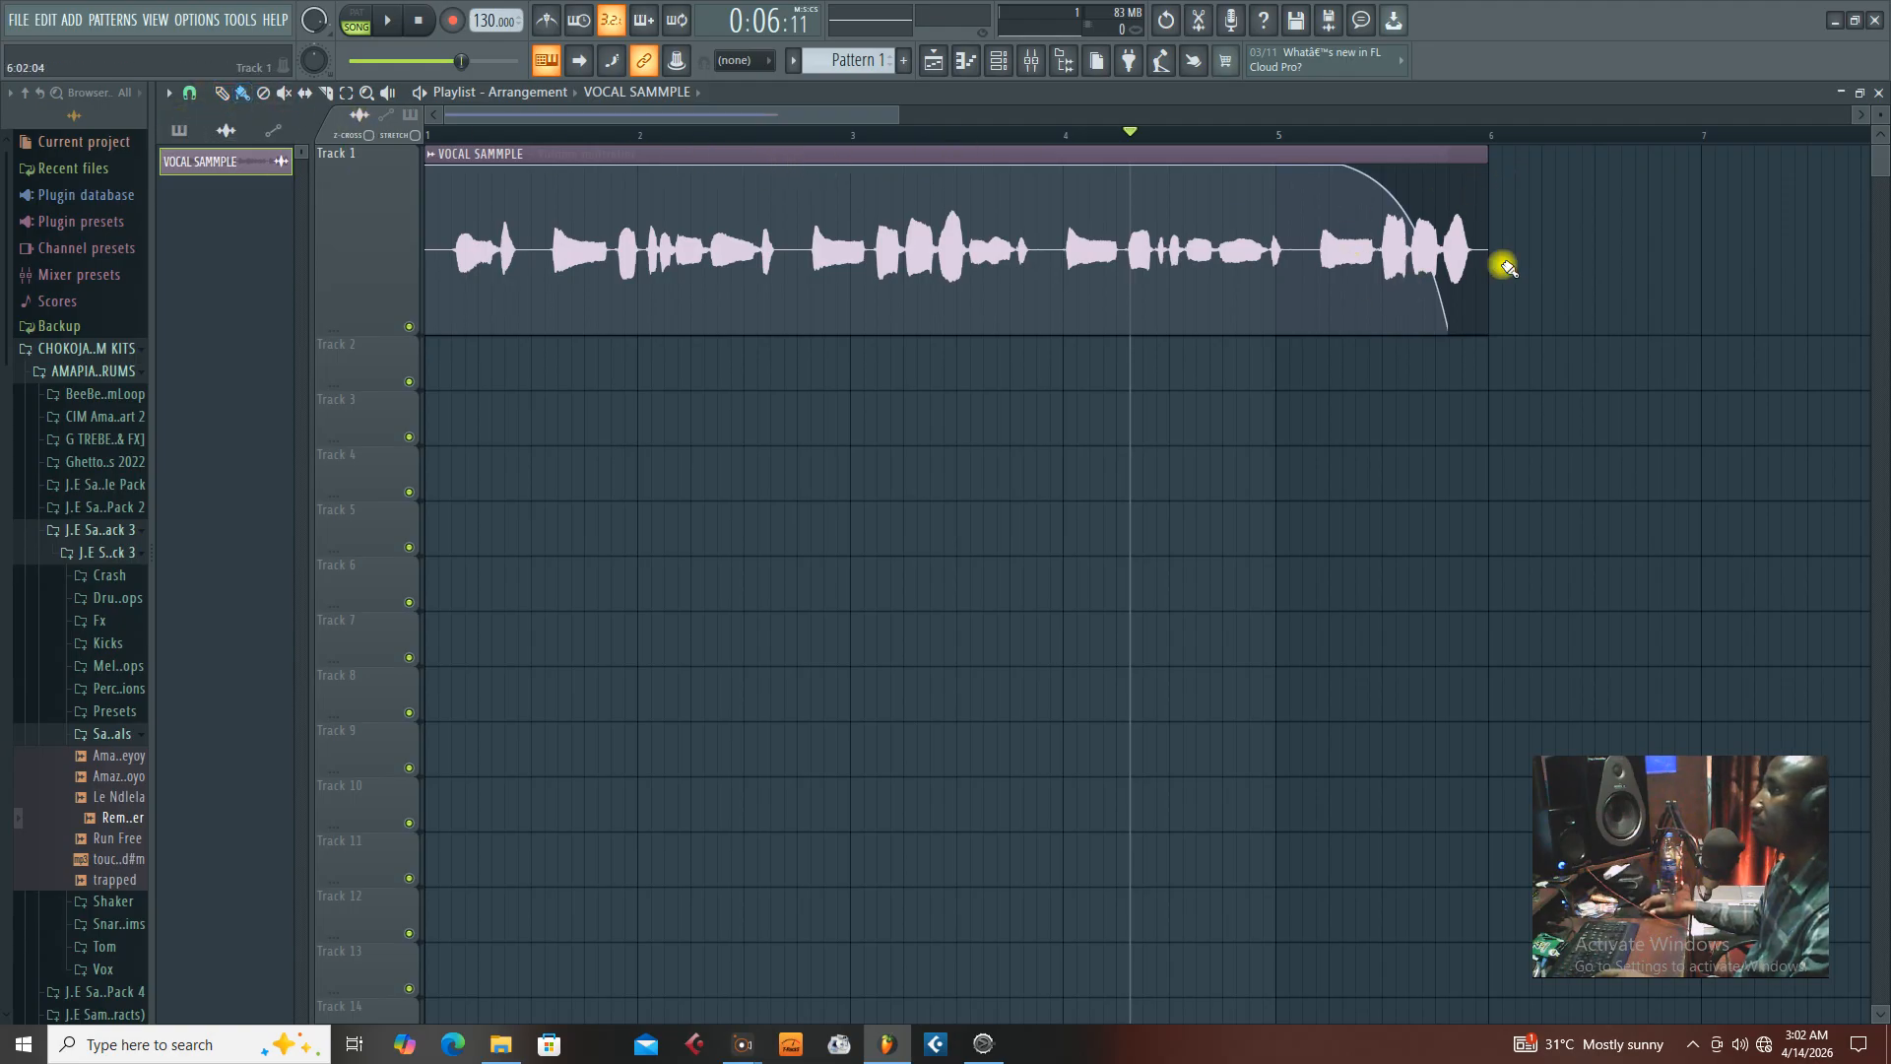
pyautogui.click(1367, 180)
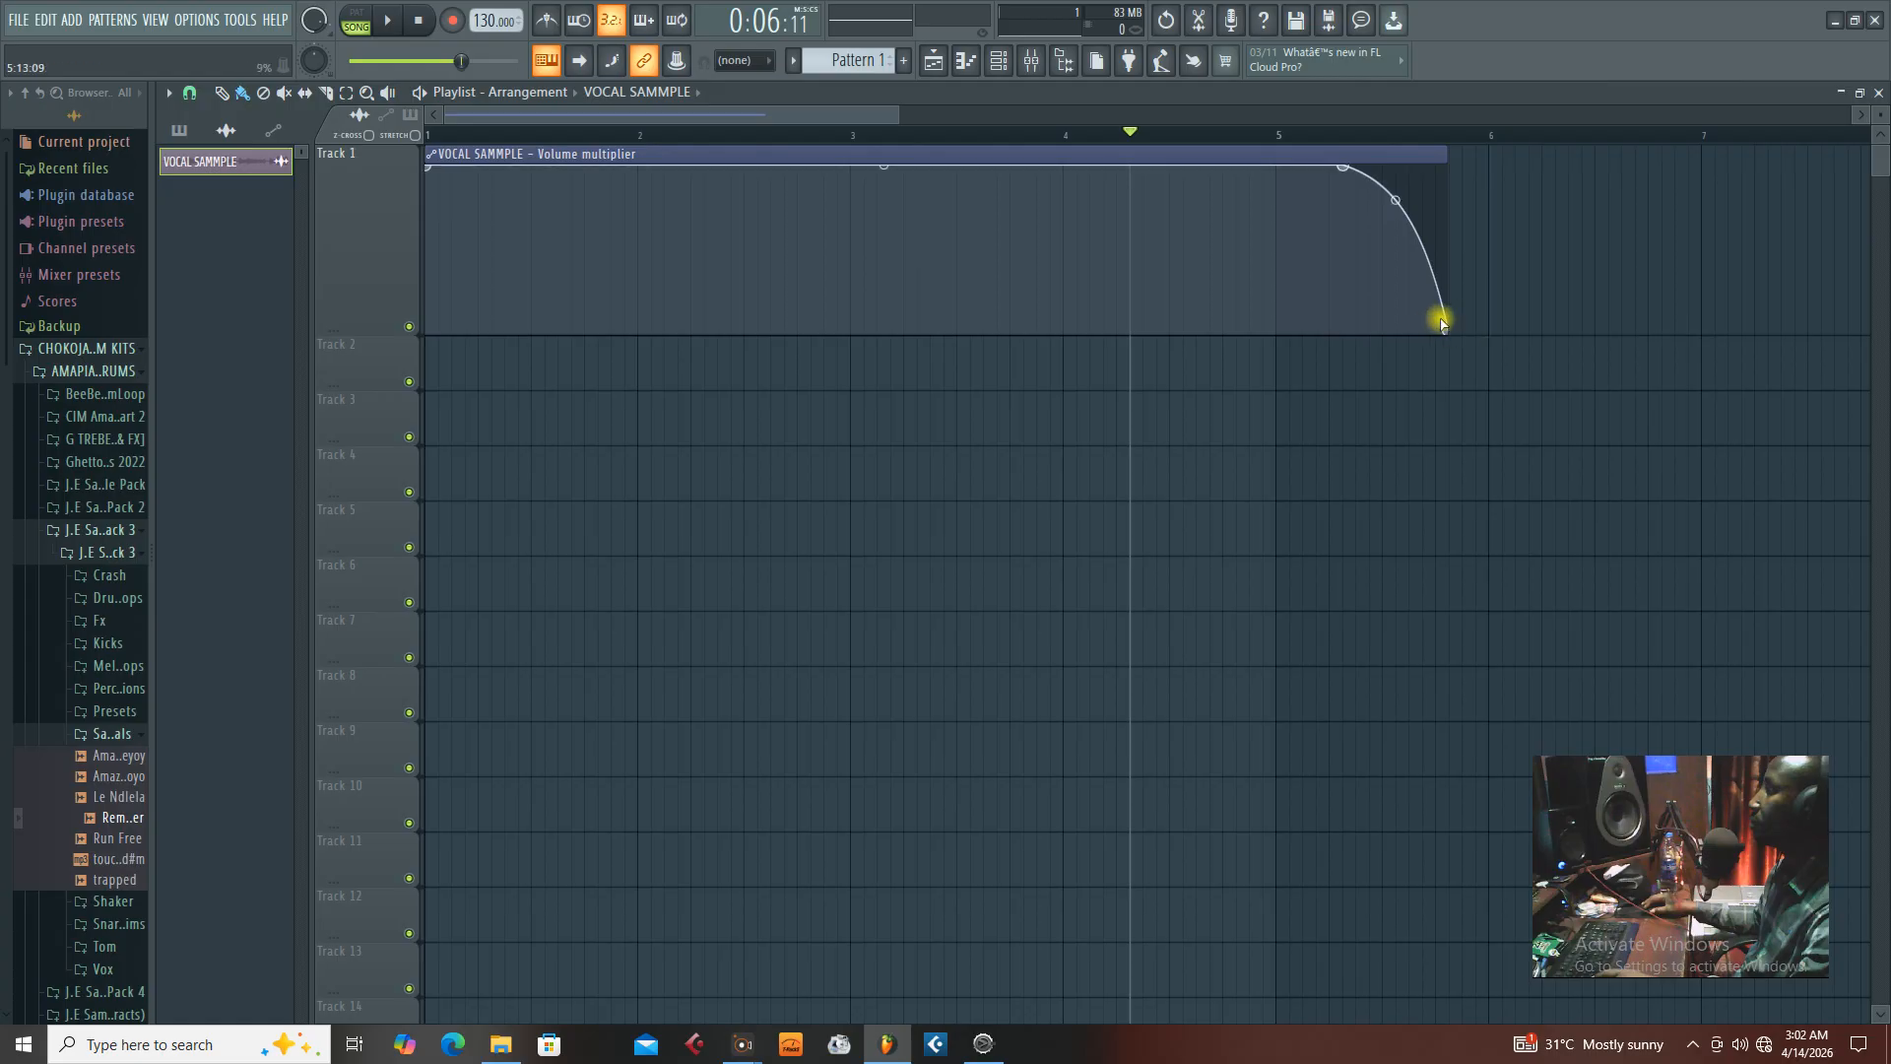
# Extend the fade-out's end point to just past the start of bar 6 and move the automation clip to Track 2
pyautogui.moveTo(1451, 332); pyautogui.dragTo(1496, 328)
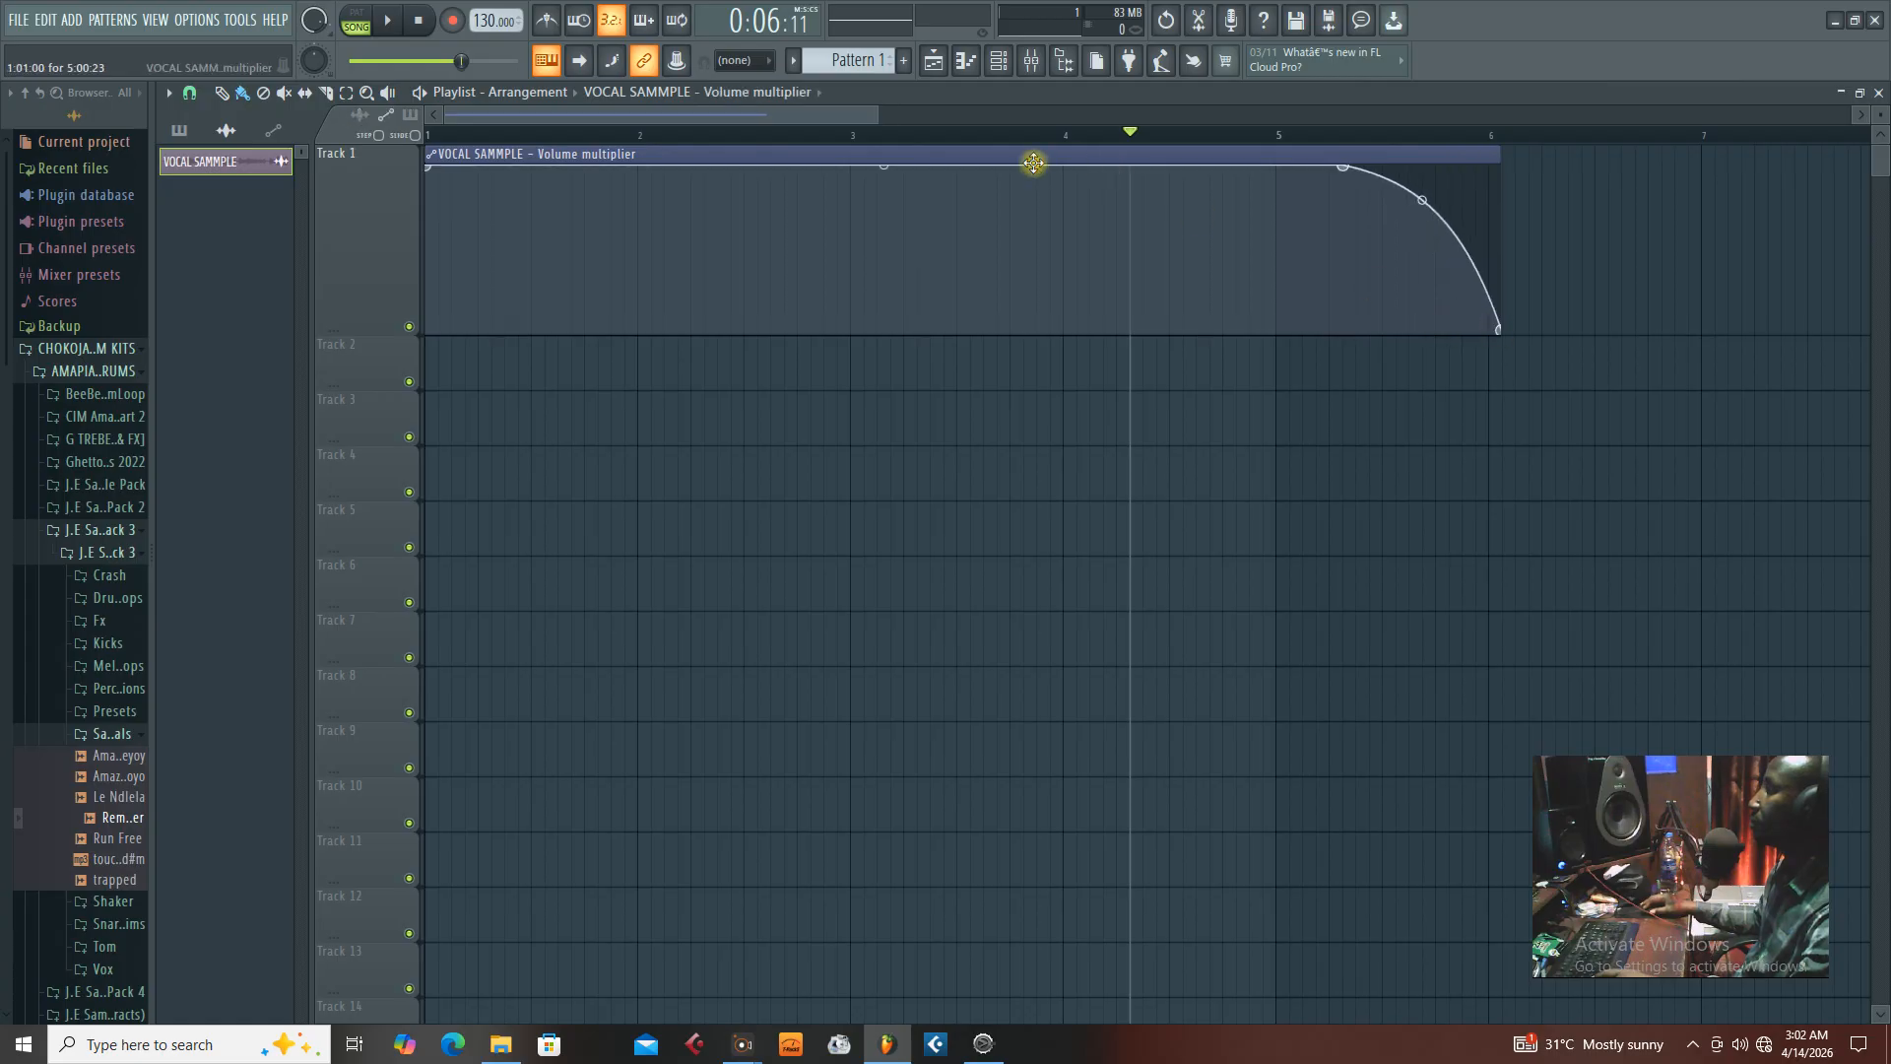
pyautogui.moveTo(1030, 161); pyautogui.dragTo(1033, 352)
# Remove the stray automation copy from Track 1 and try to restore the deleted audio clip by undoing
pyautogui.click(697, 182)
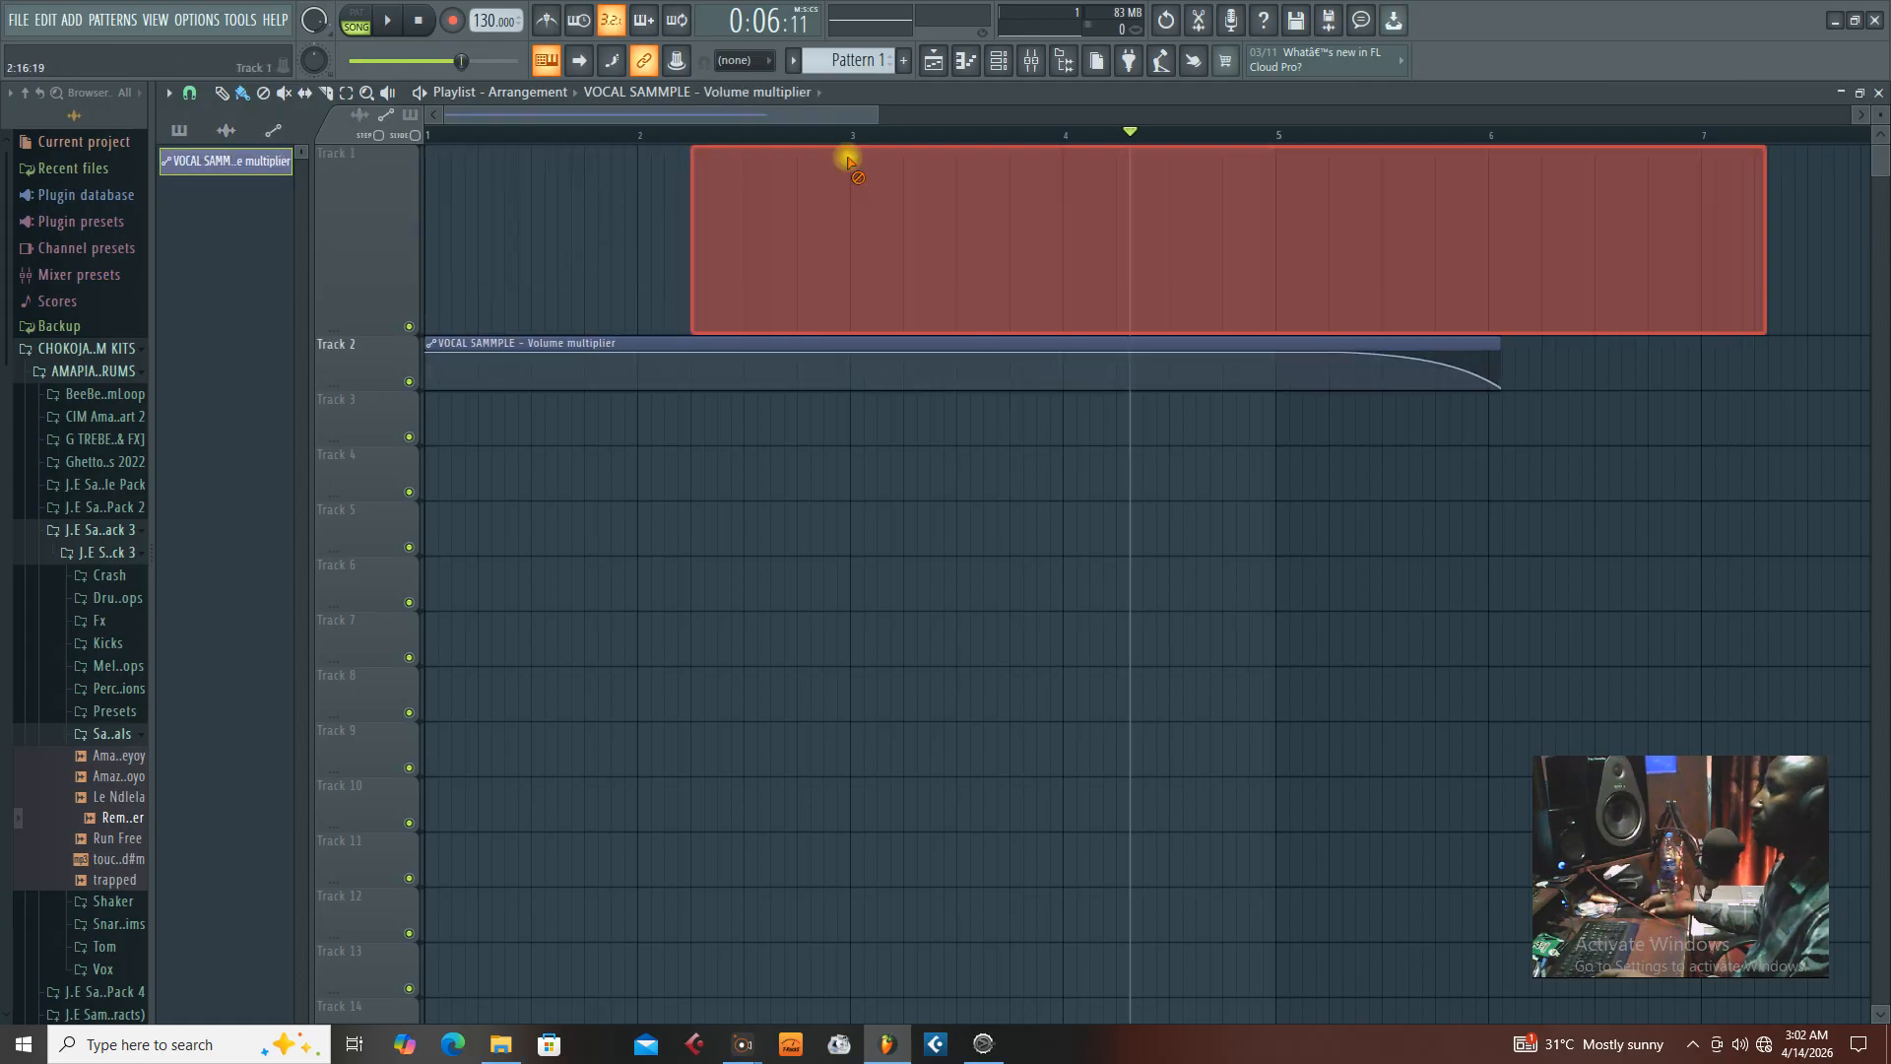
pyautogui.rightClick(847, 158)
pyautogui.hotkey('ctrl', 'z')
pyautogui.hotkey('ctrl', 'z')
pyautogui.hotkey('ctrl', 'z')
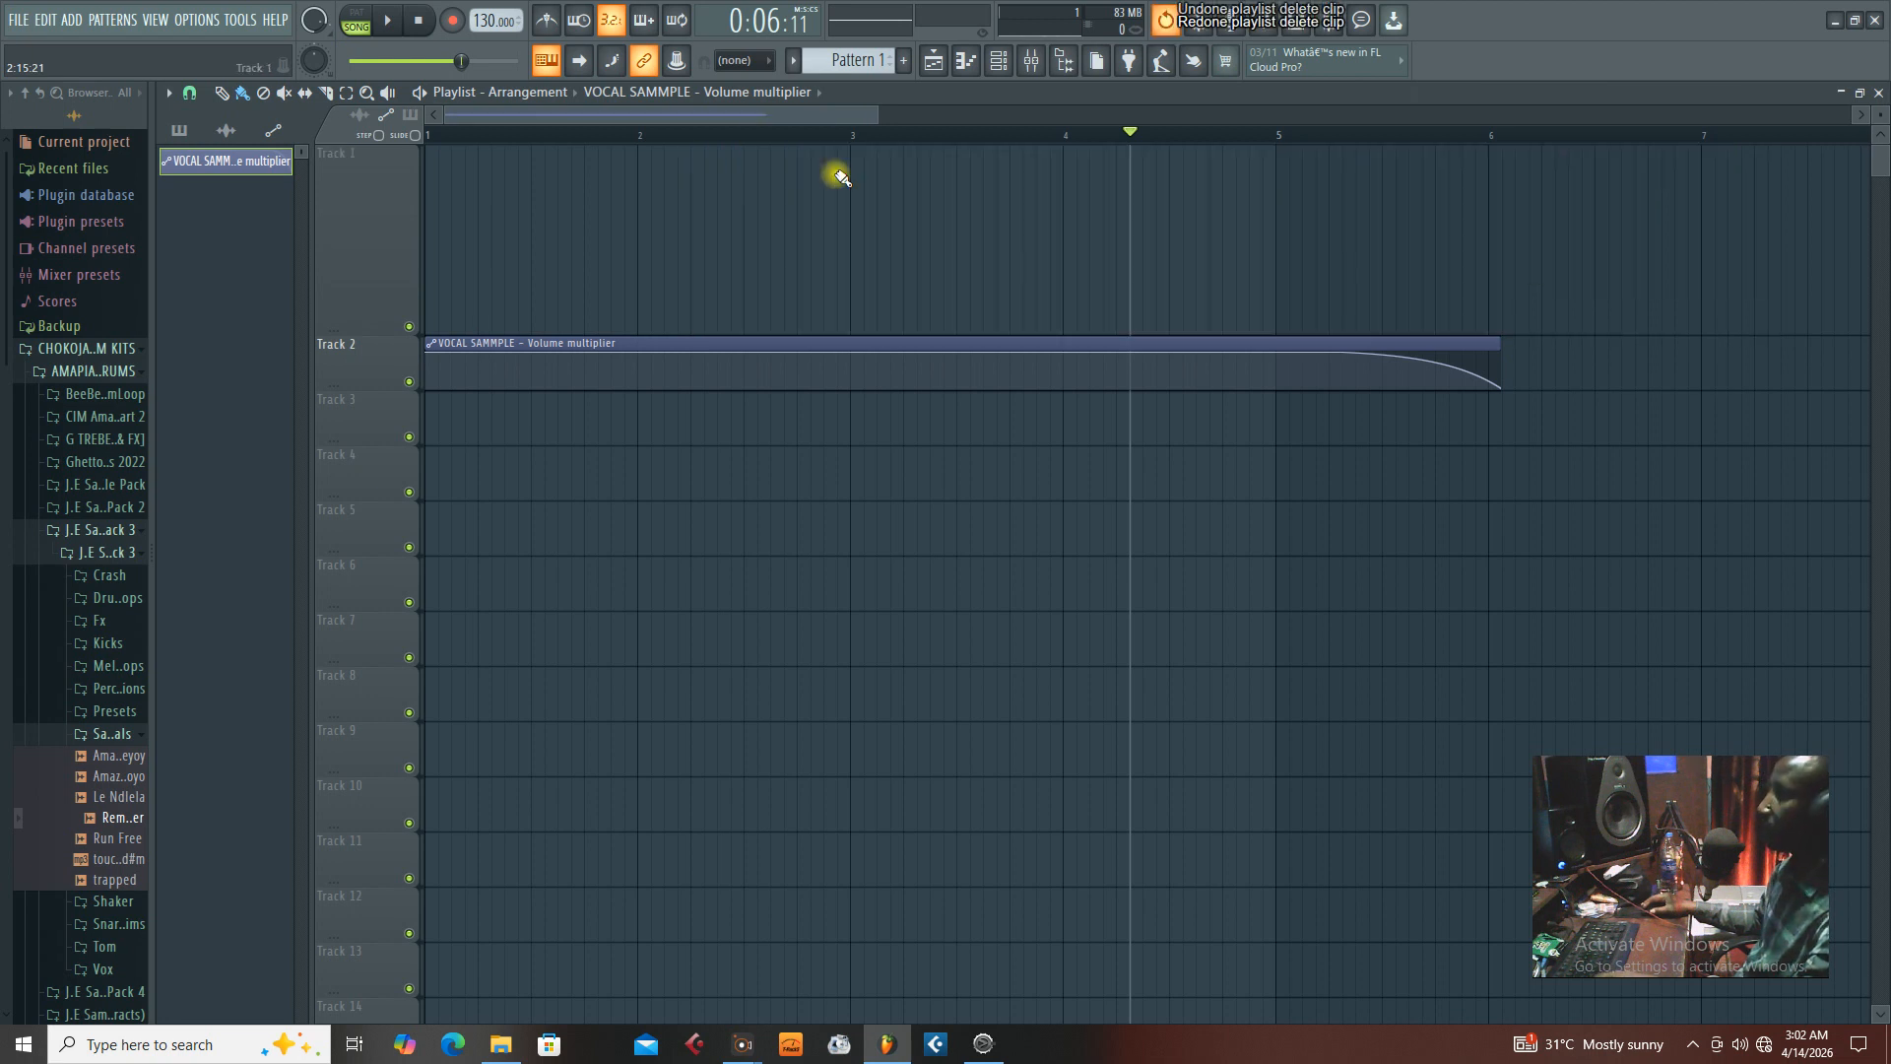
pyautogui.hotkey('ctrl', 'z')
pyautogui.hotkey('ctrl', 'z')
pyautogui.hotkey('ctrl', 'z')
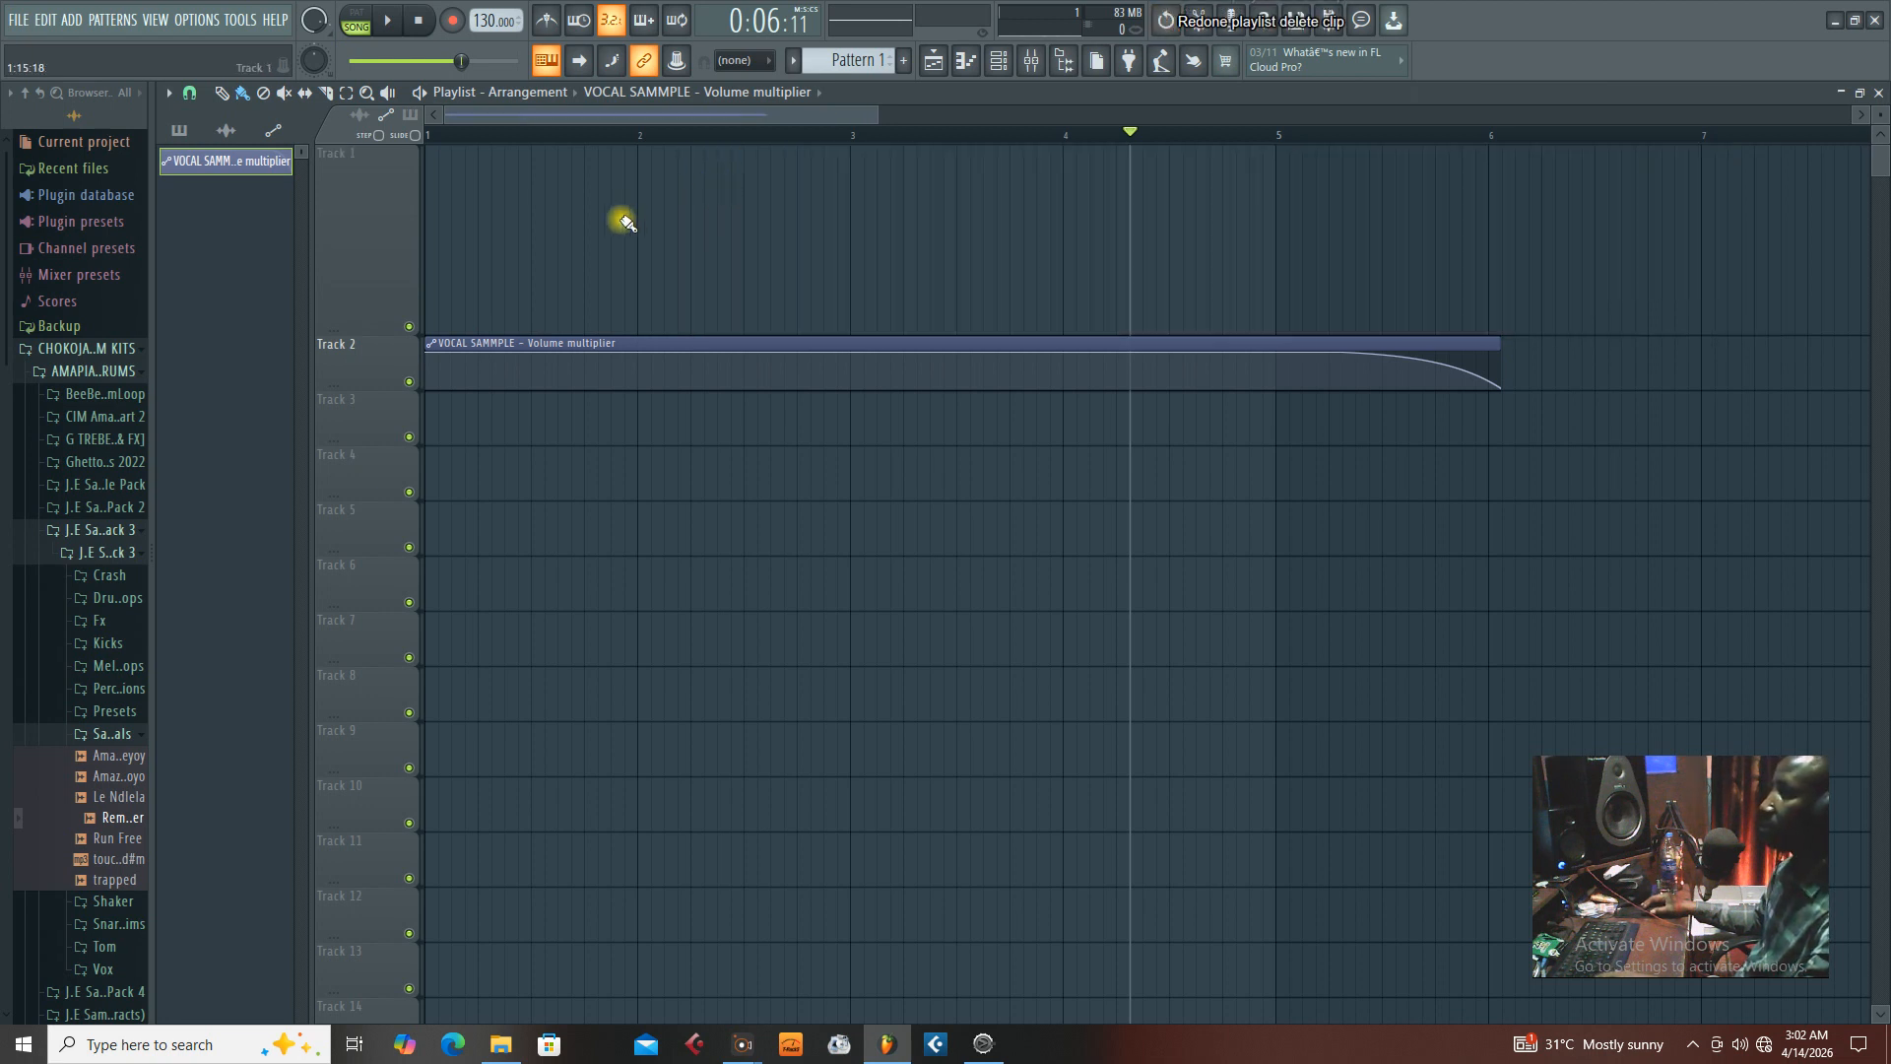
# Place the VOCAL SAMMPLE audio clip on Track 1, starting at bar 1 above its volume automation
pyautogui.click(211, 131)
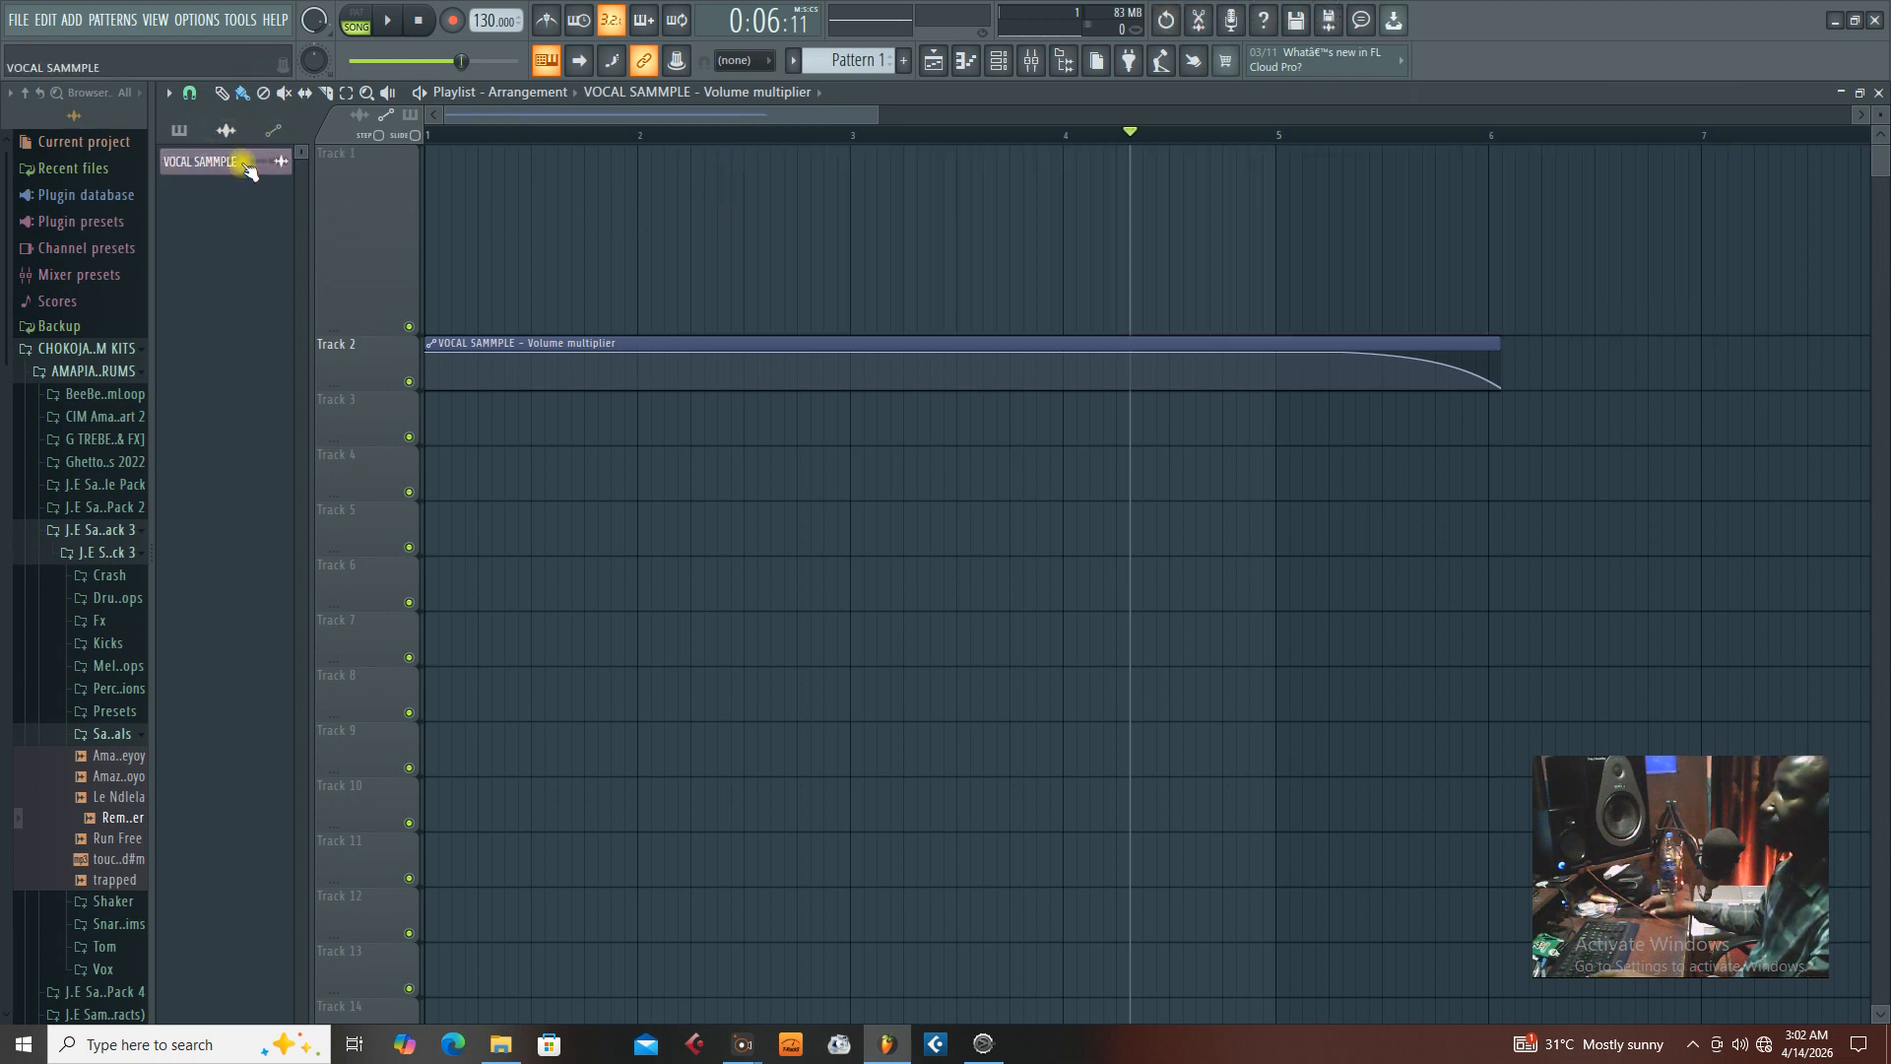
pyautogui.click(490, 190)
pyautogui.moveTo(722, 203); pyautogui.dragTo(551, 205)
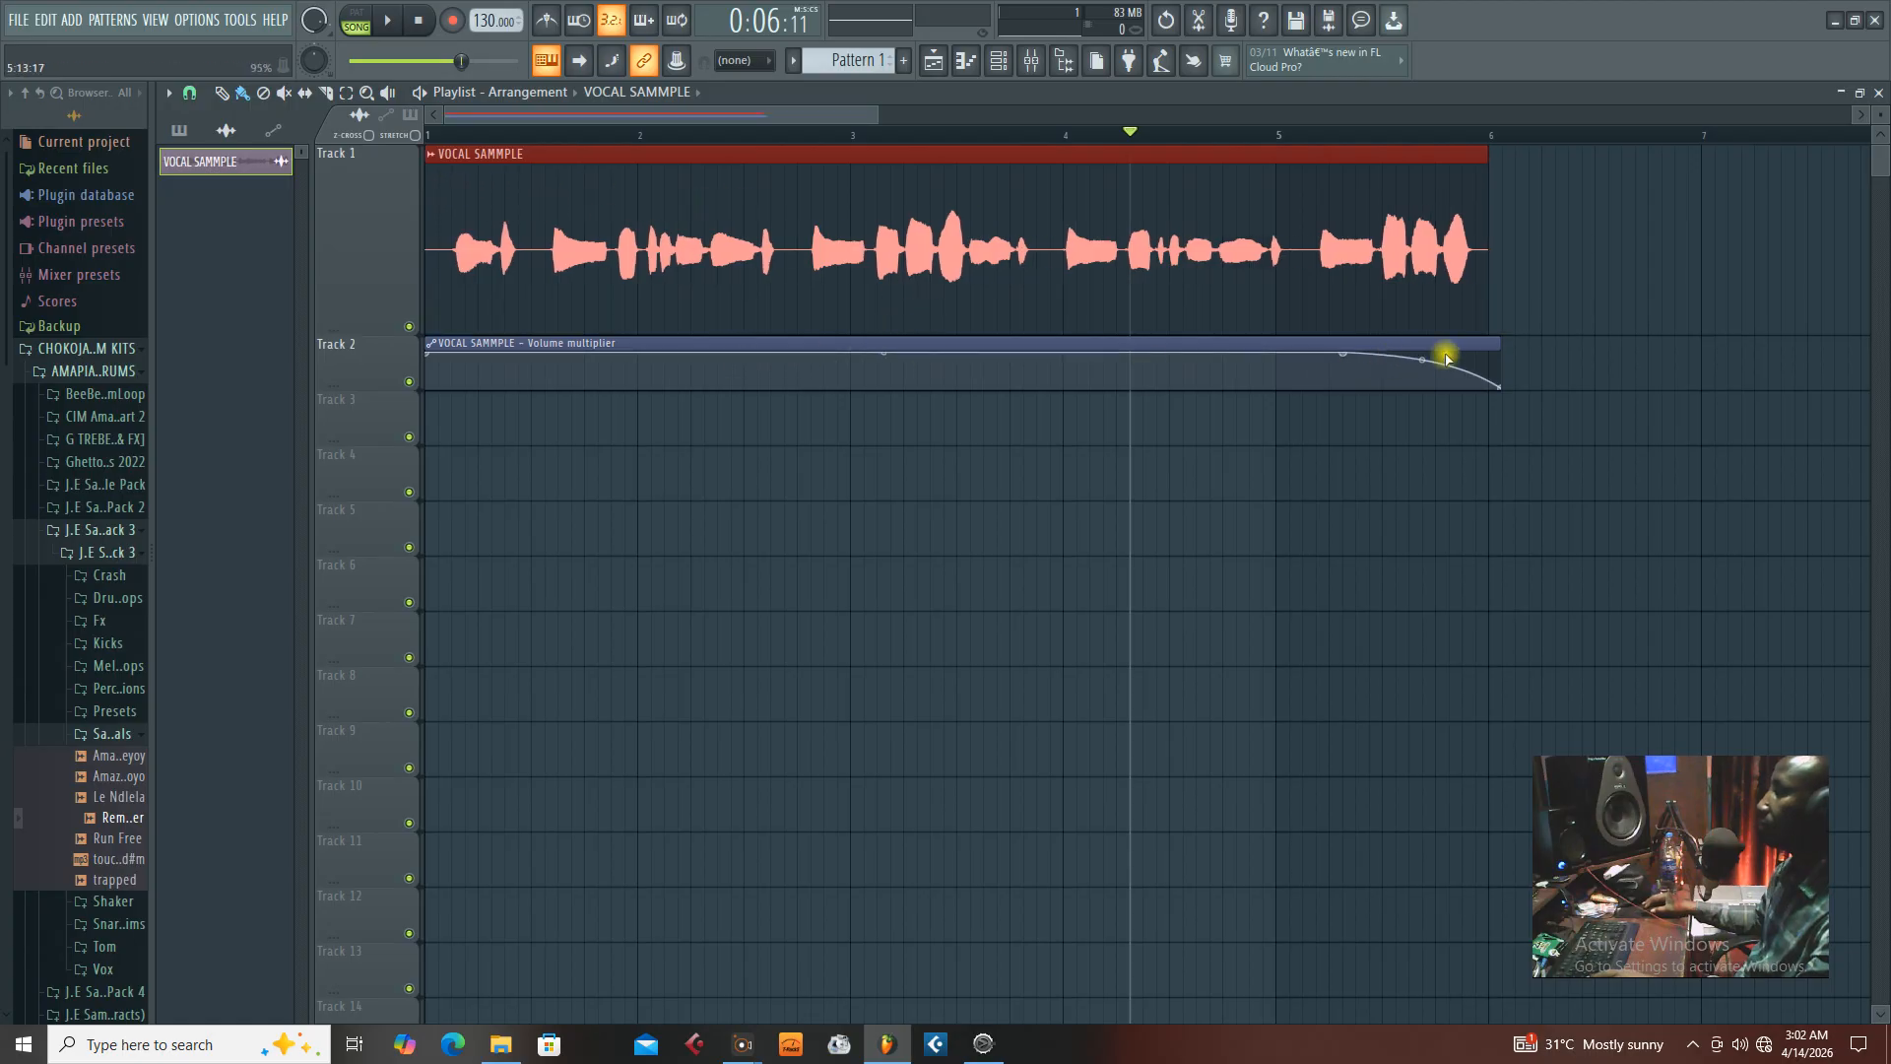
pyautogui.click(1149, 346)
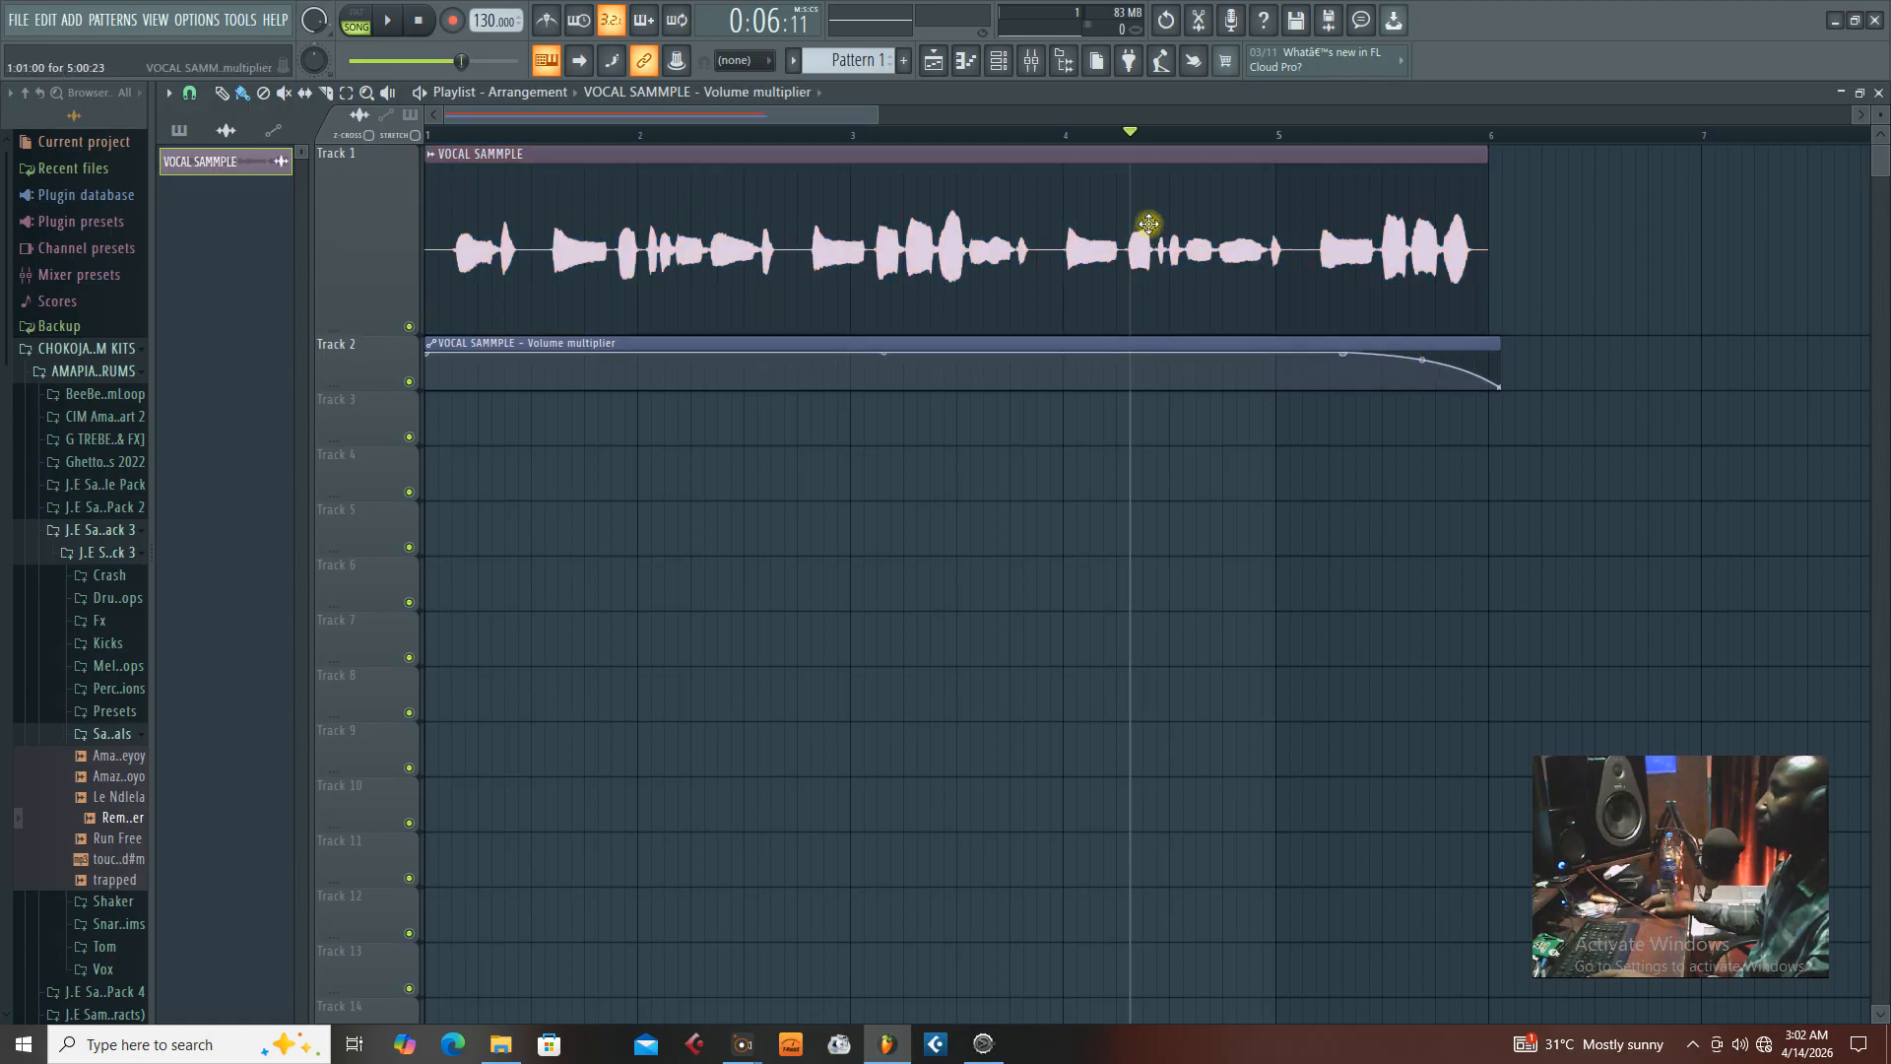
# Move the volume automation onto Track 1 over the vocal, audition the ending and pull the fade-out's end point back to 5:14:23
pyautogui.moveTo(1148, 223); pyautogui.dragTo(1153, 223)
pyautogui.moveTo(1501, 327); pyautogui.dragTo(1495, 332)
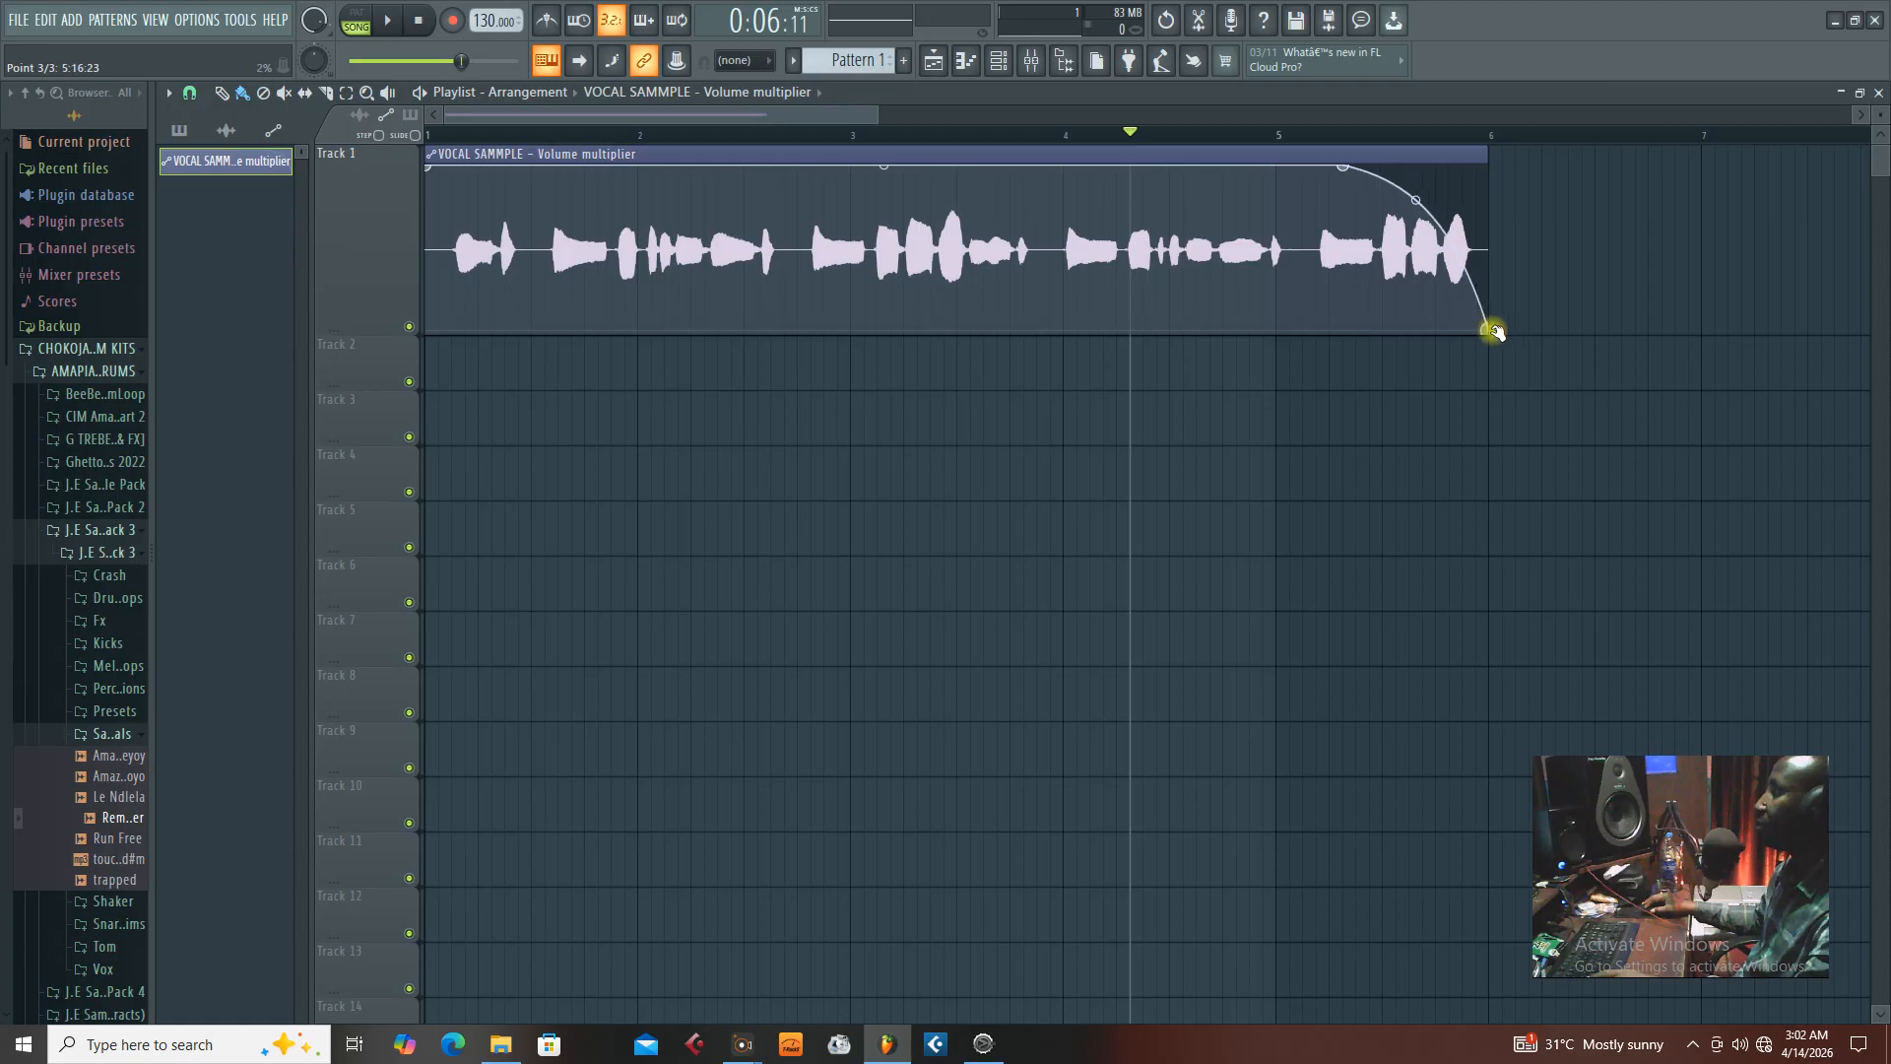
pyautogui.press('space')
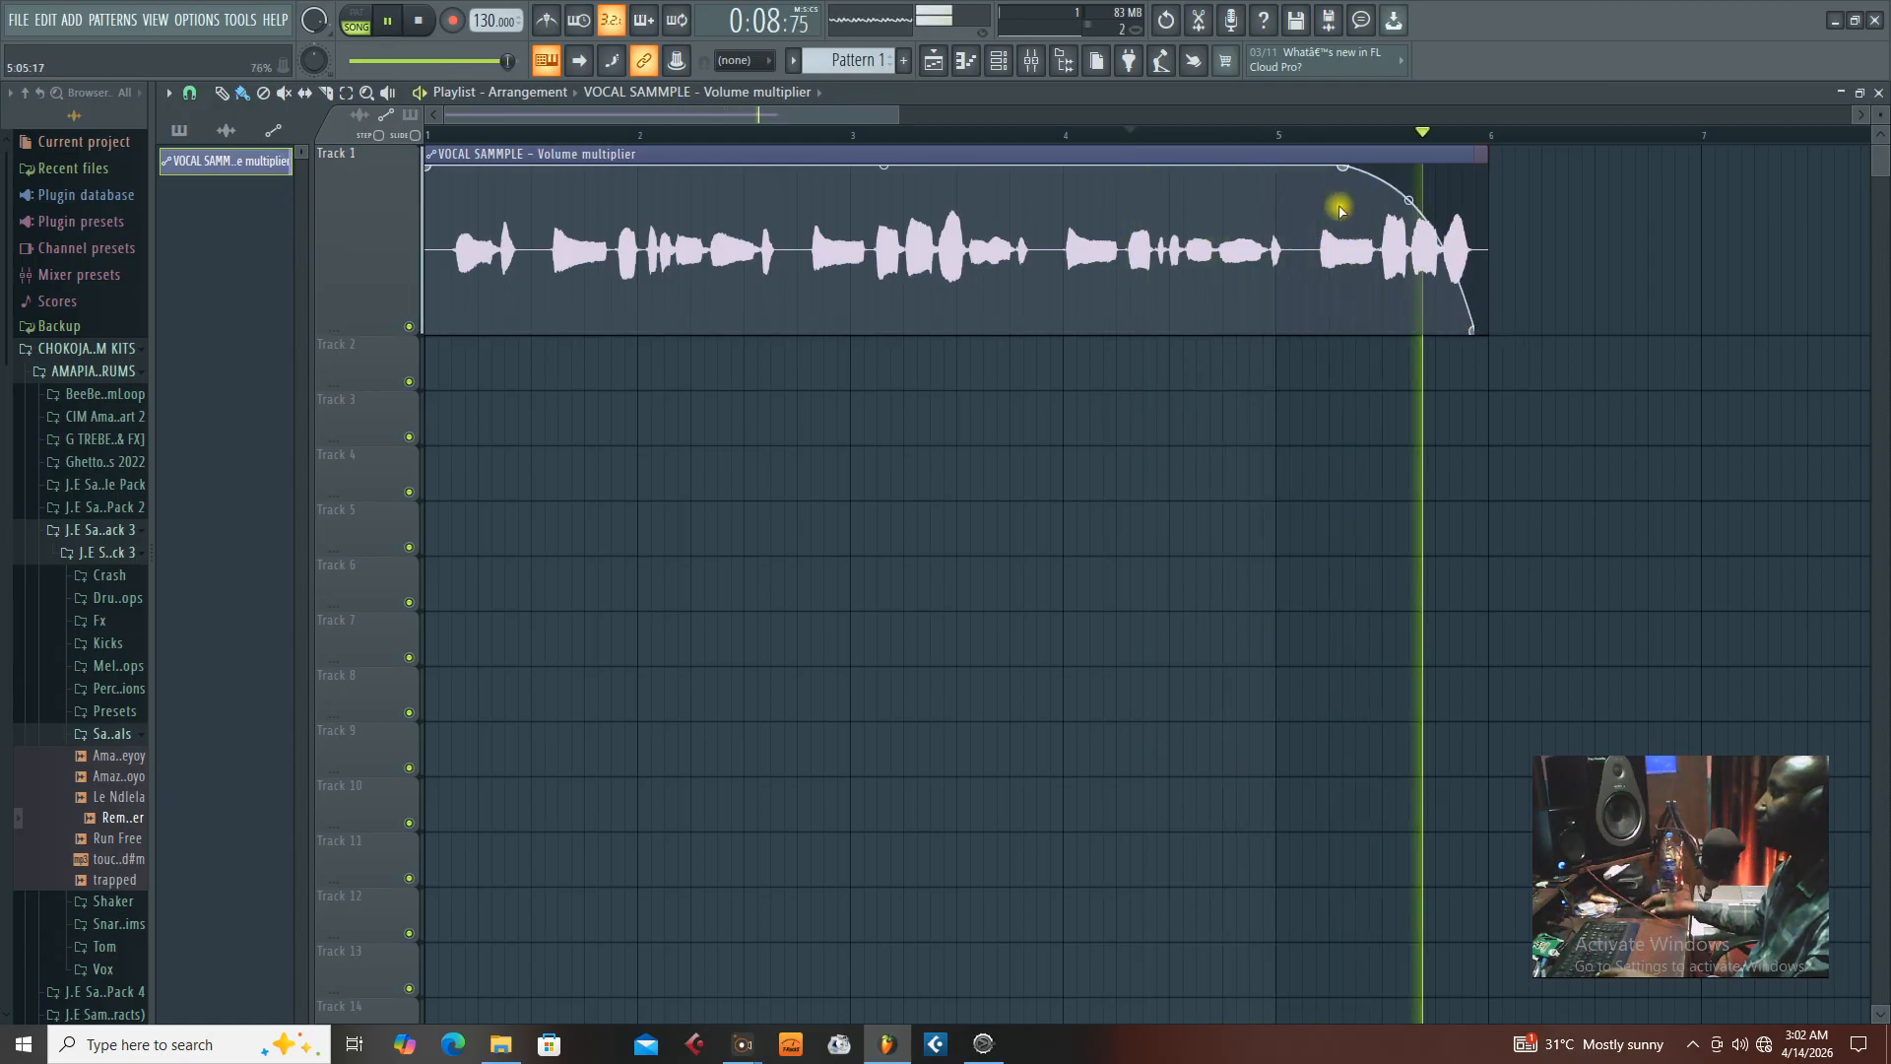
pyautogui.press('space')
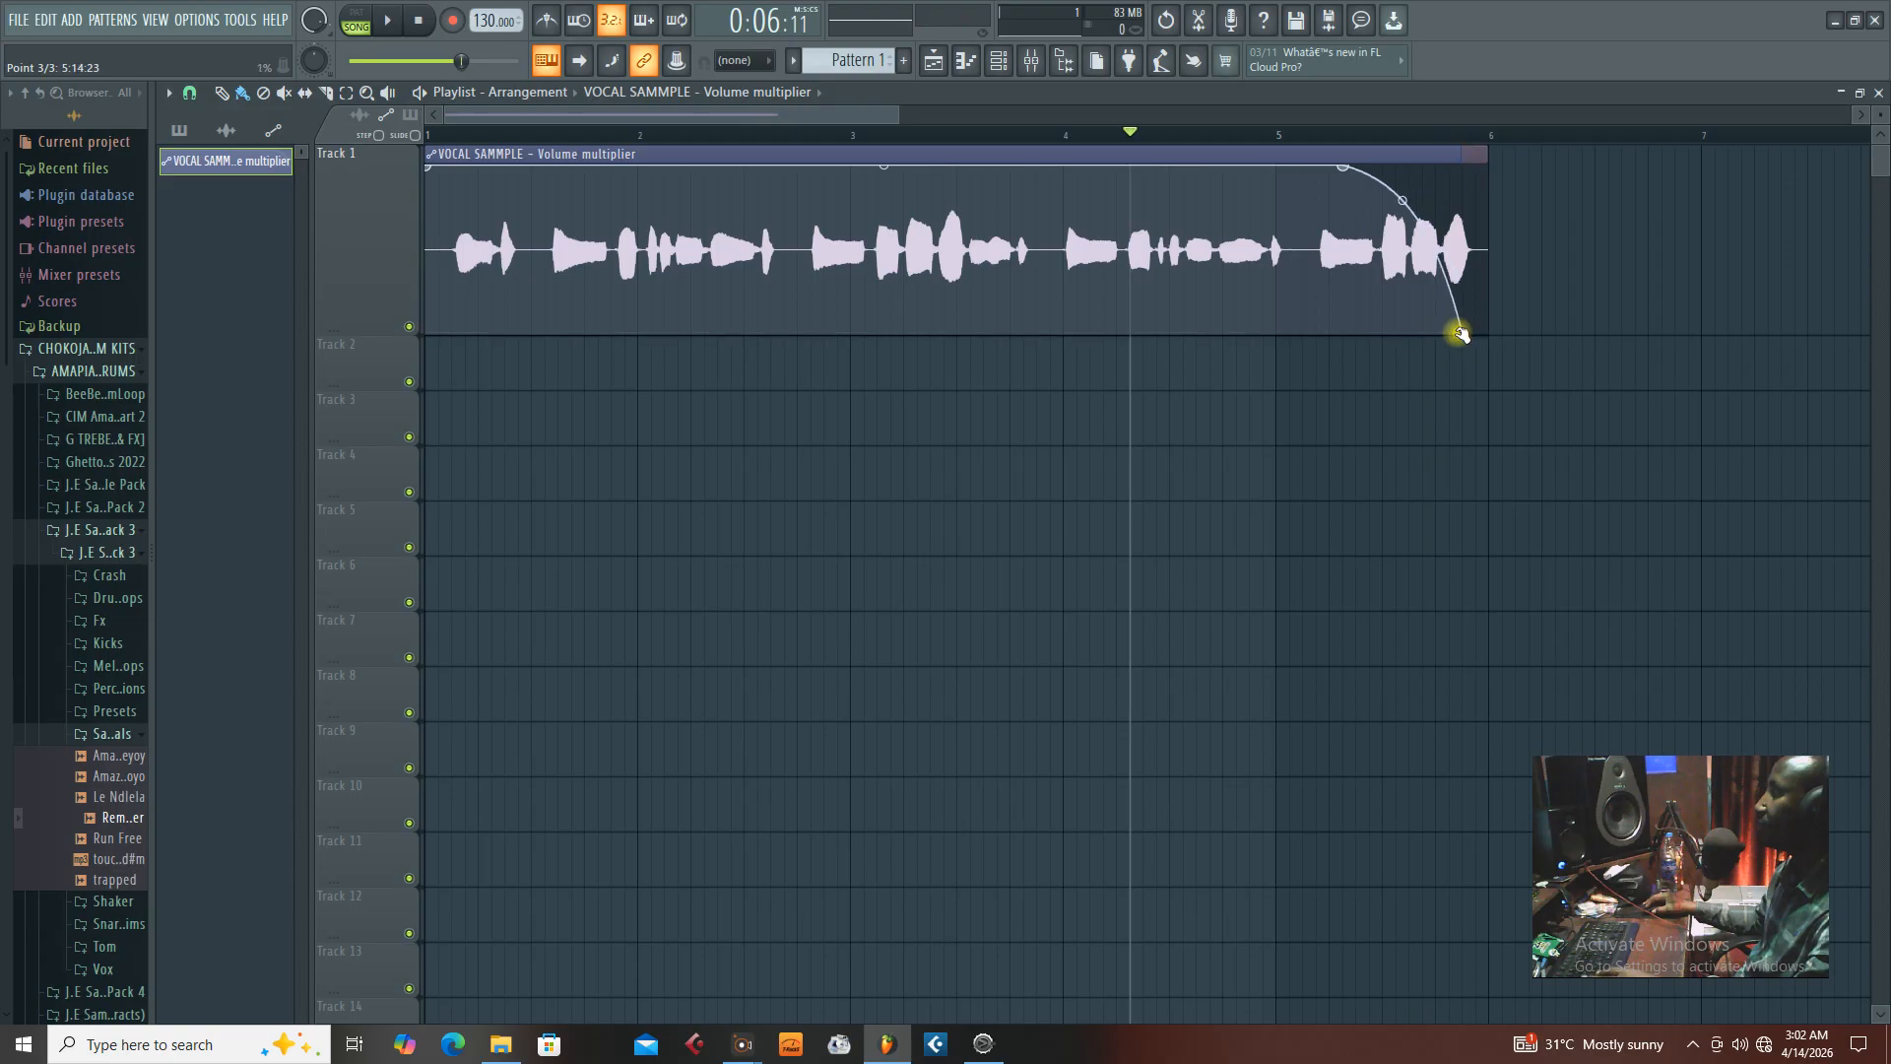
# Audition the fade-out with its end point at several positions around bar 6 and set it at 5:15:23
pyautogui.press('space')
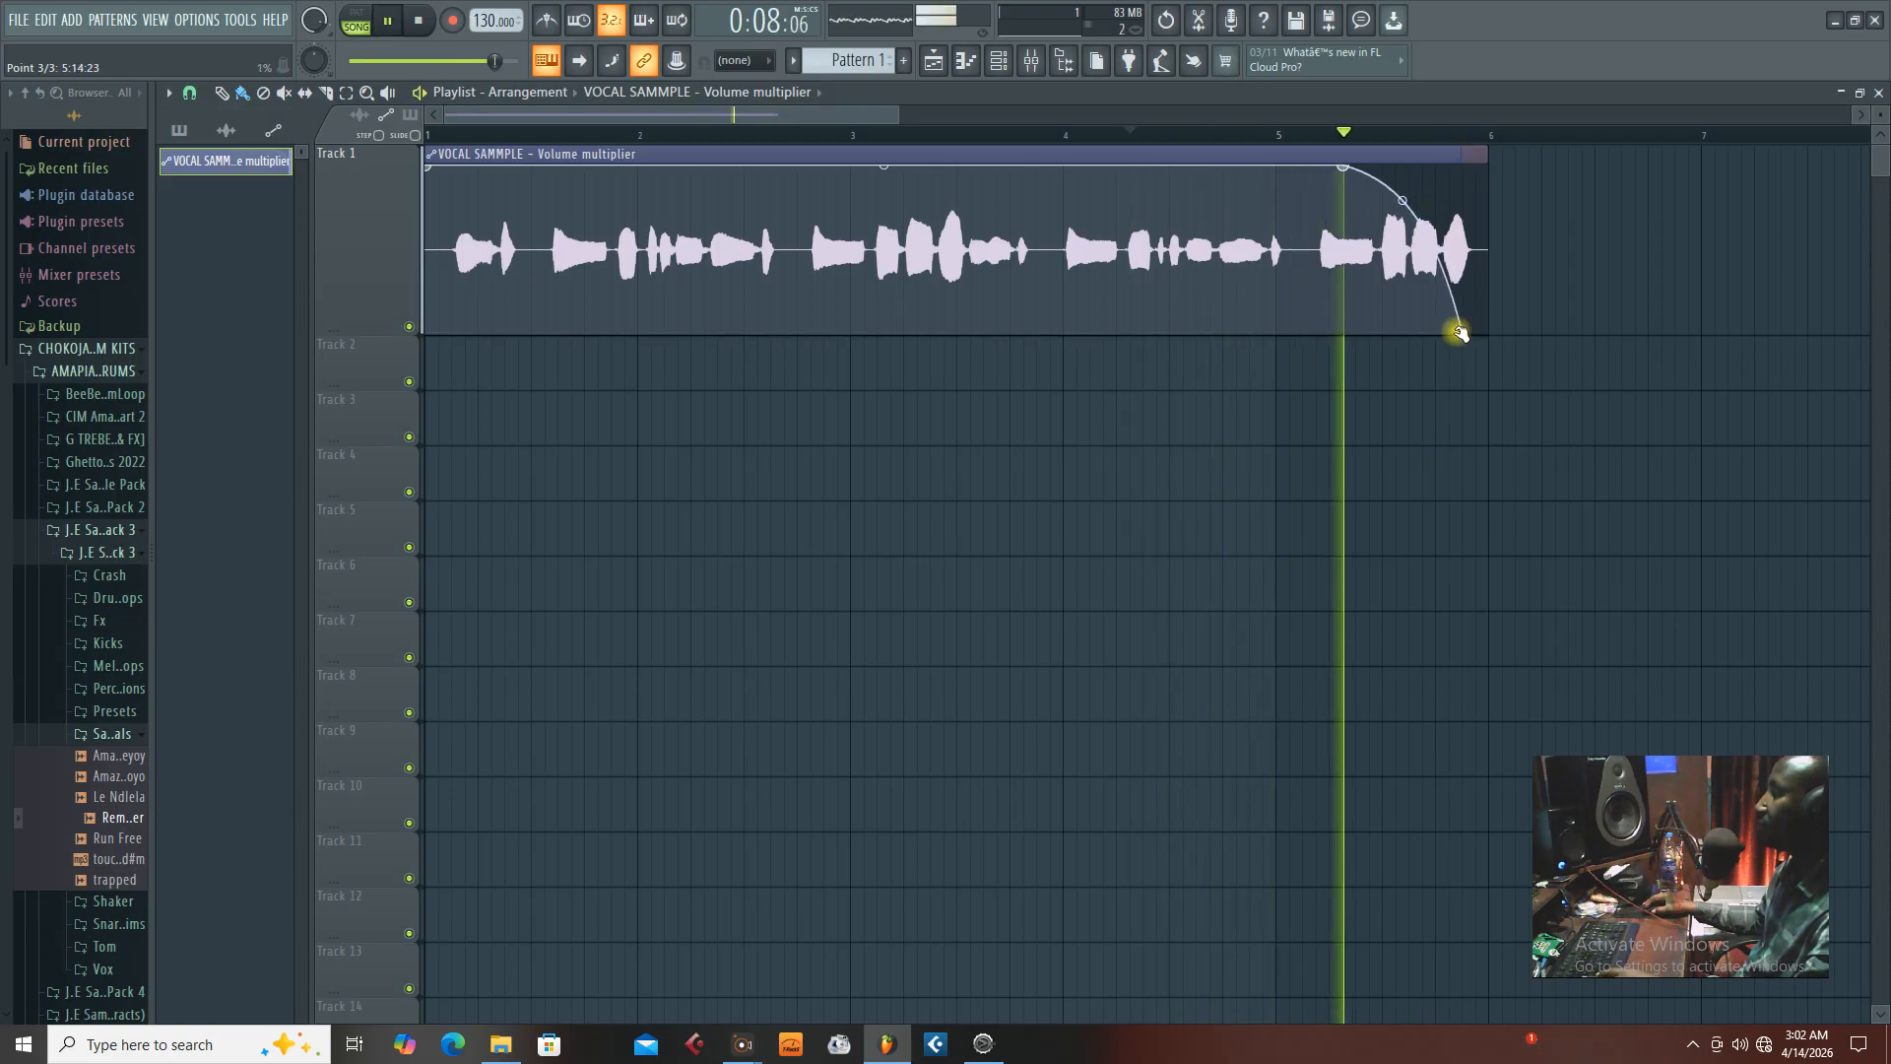
pyautogui.press('space')
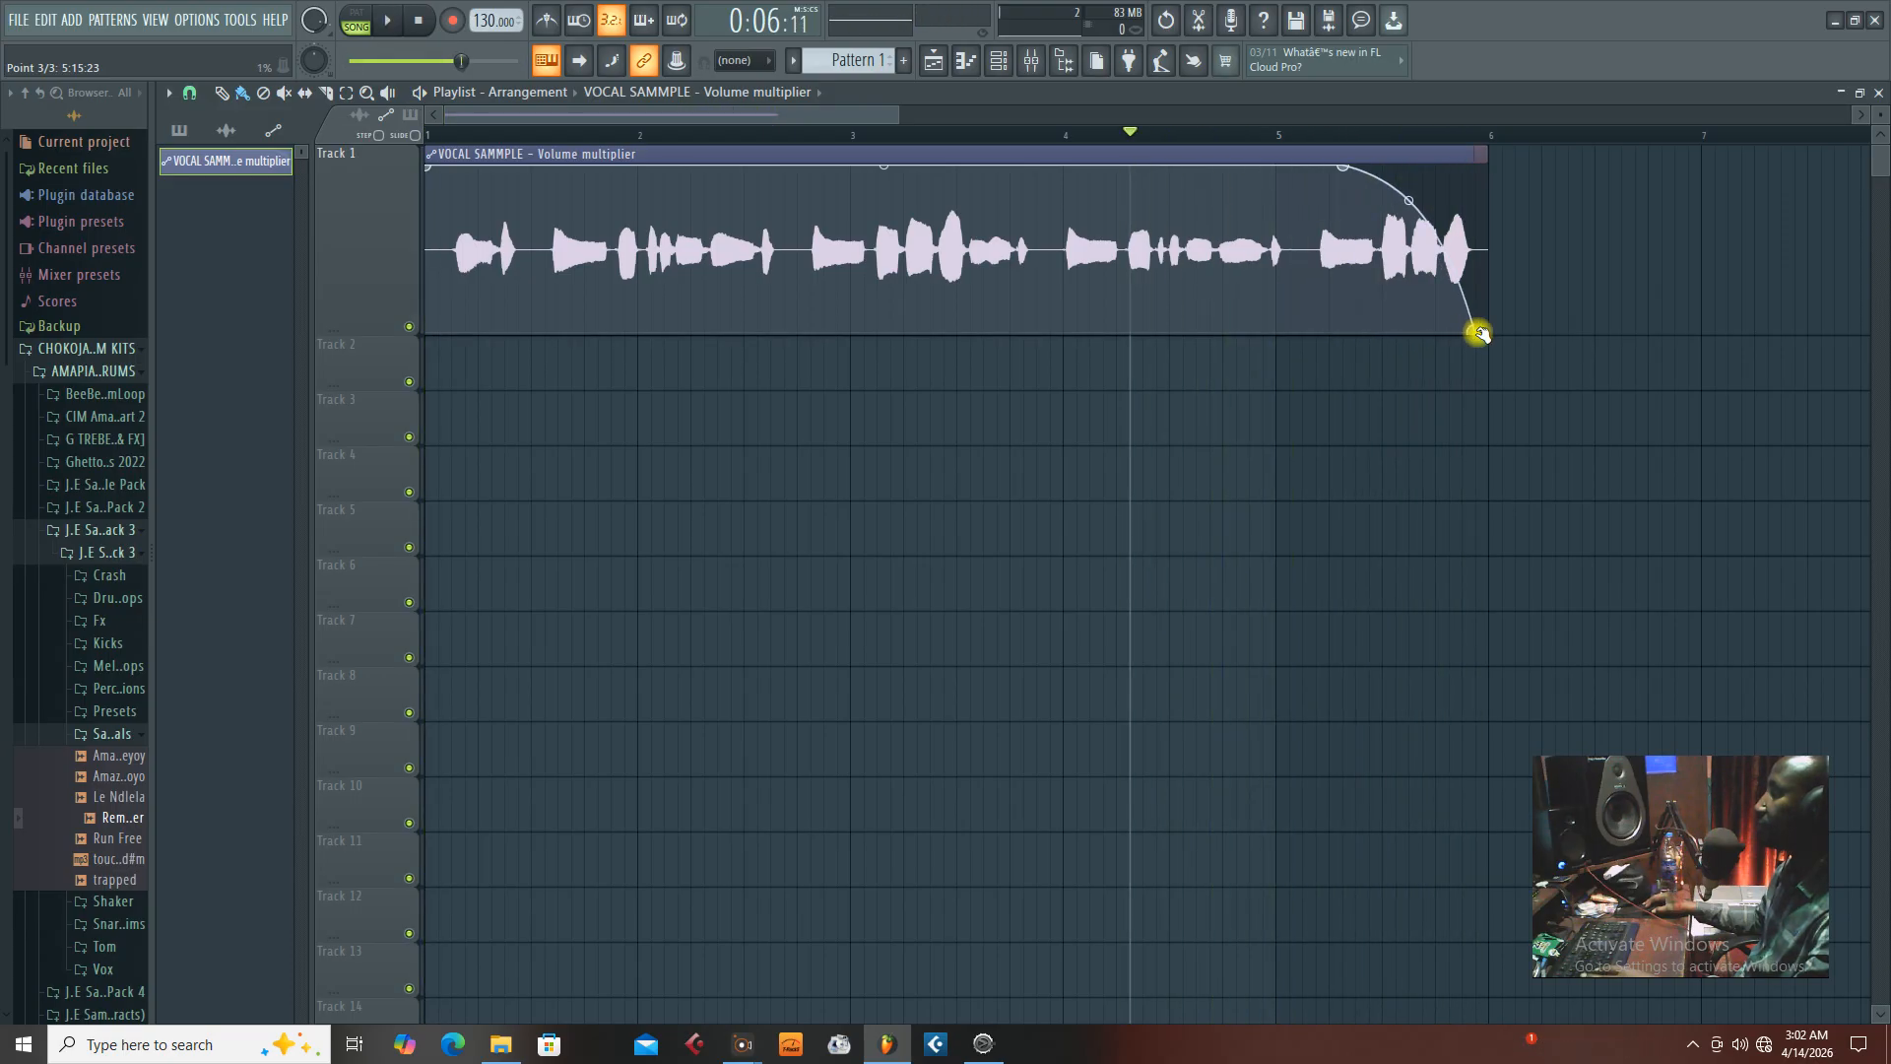
pyautogui.press('space')
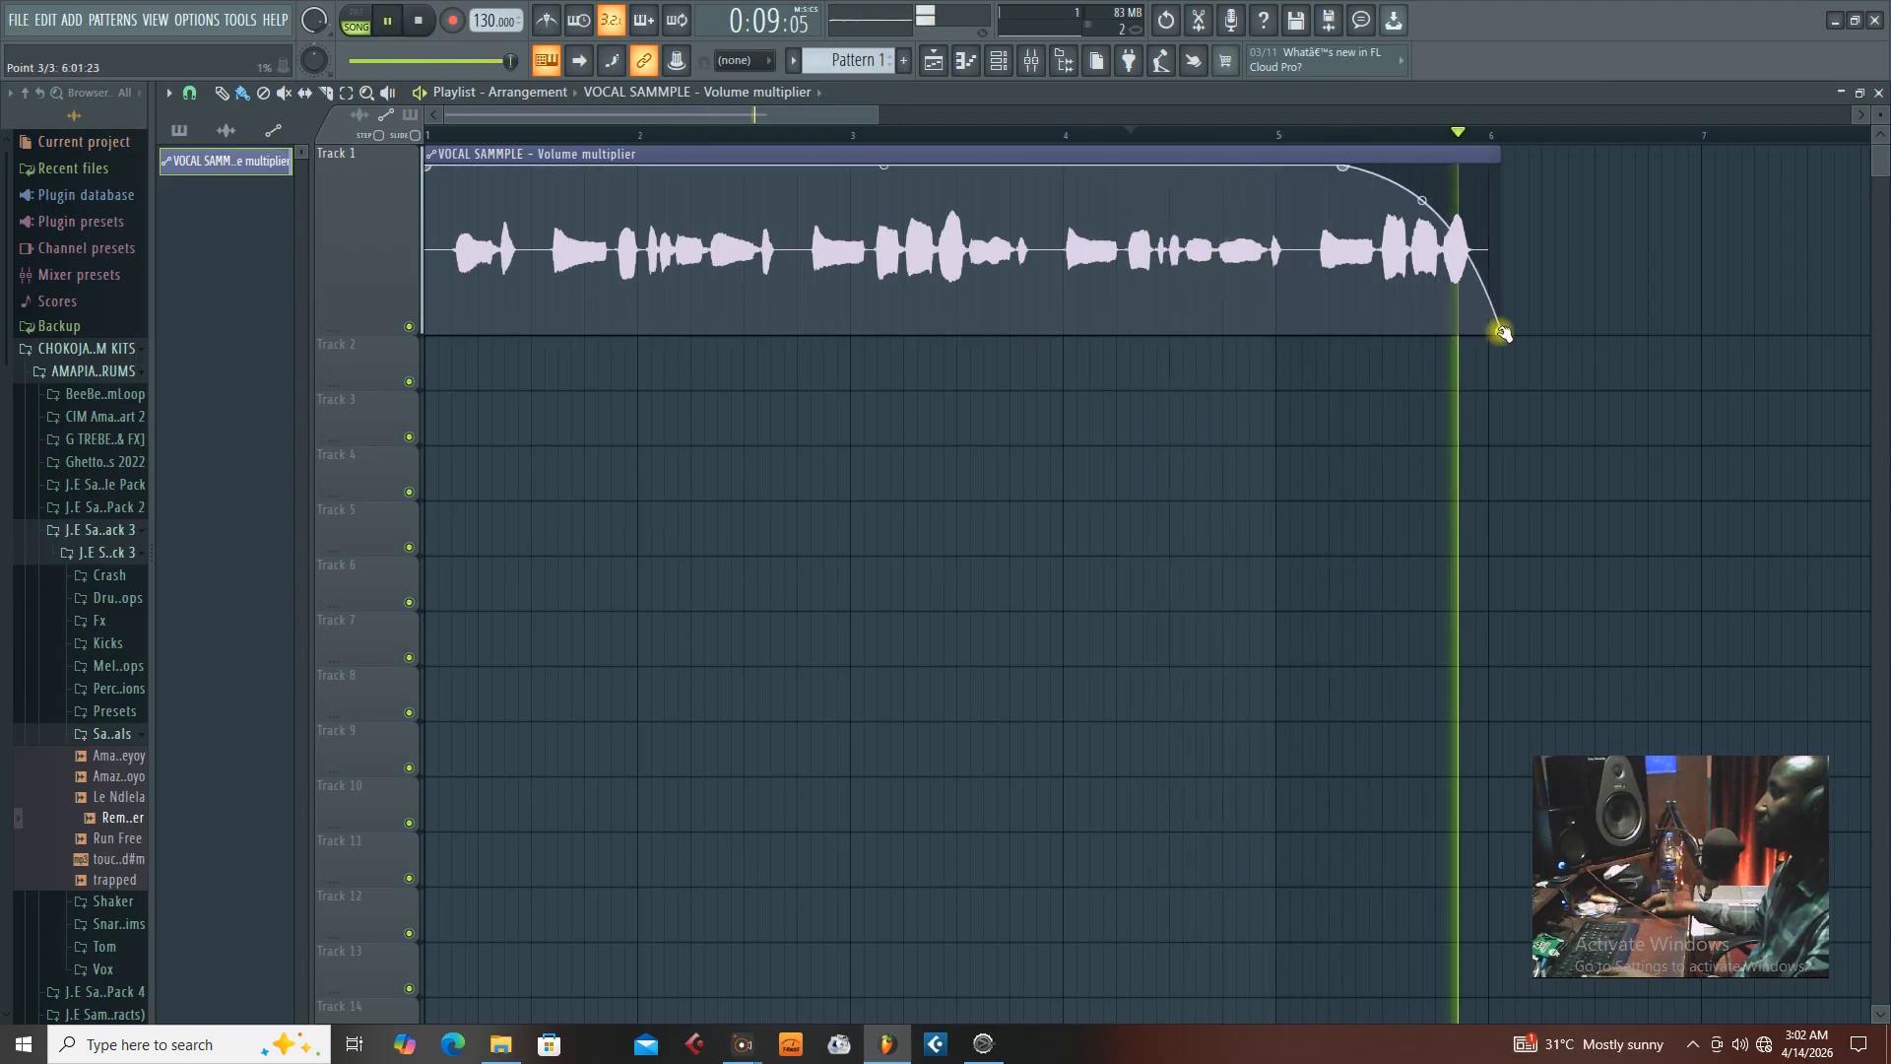
pyautogui.press('space')
pyautogui.moveTo(1489, 326); pyautogui.dragTo(1490, 334)
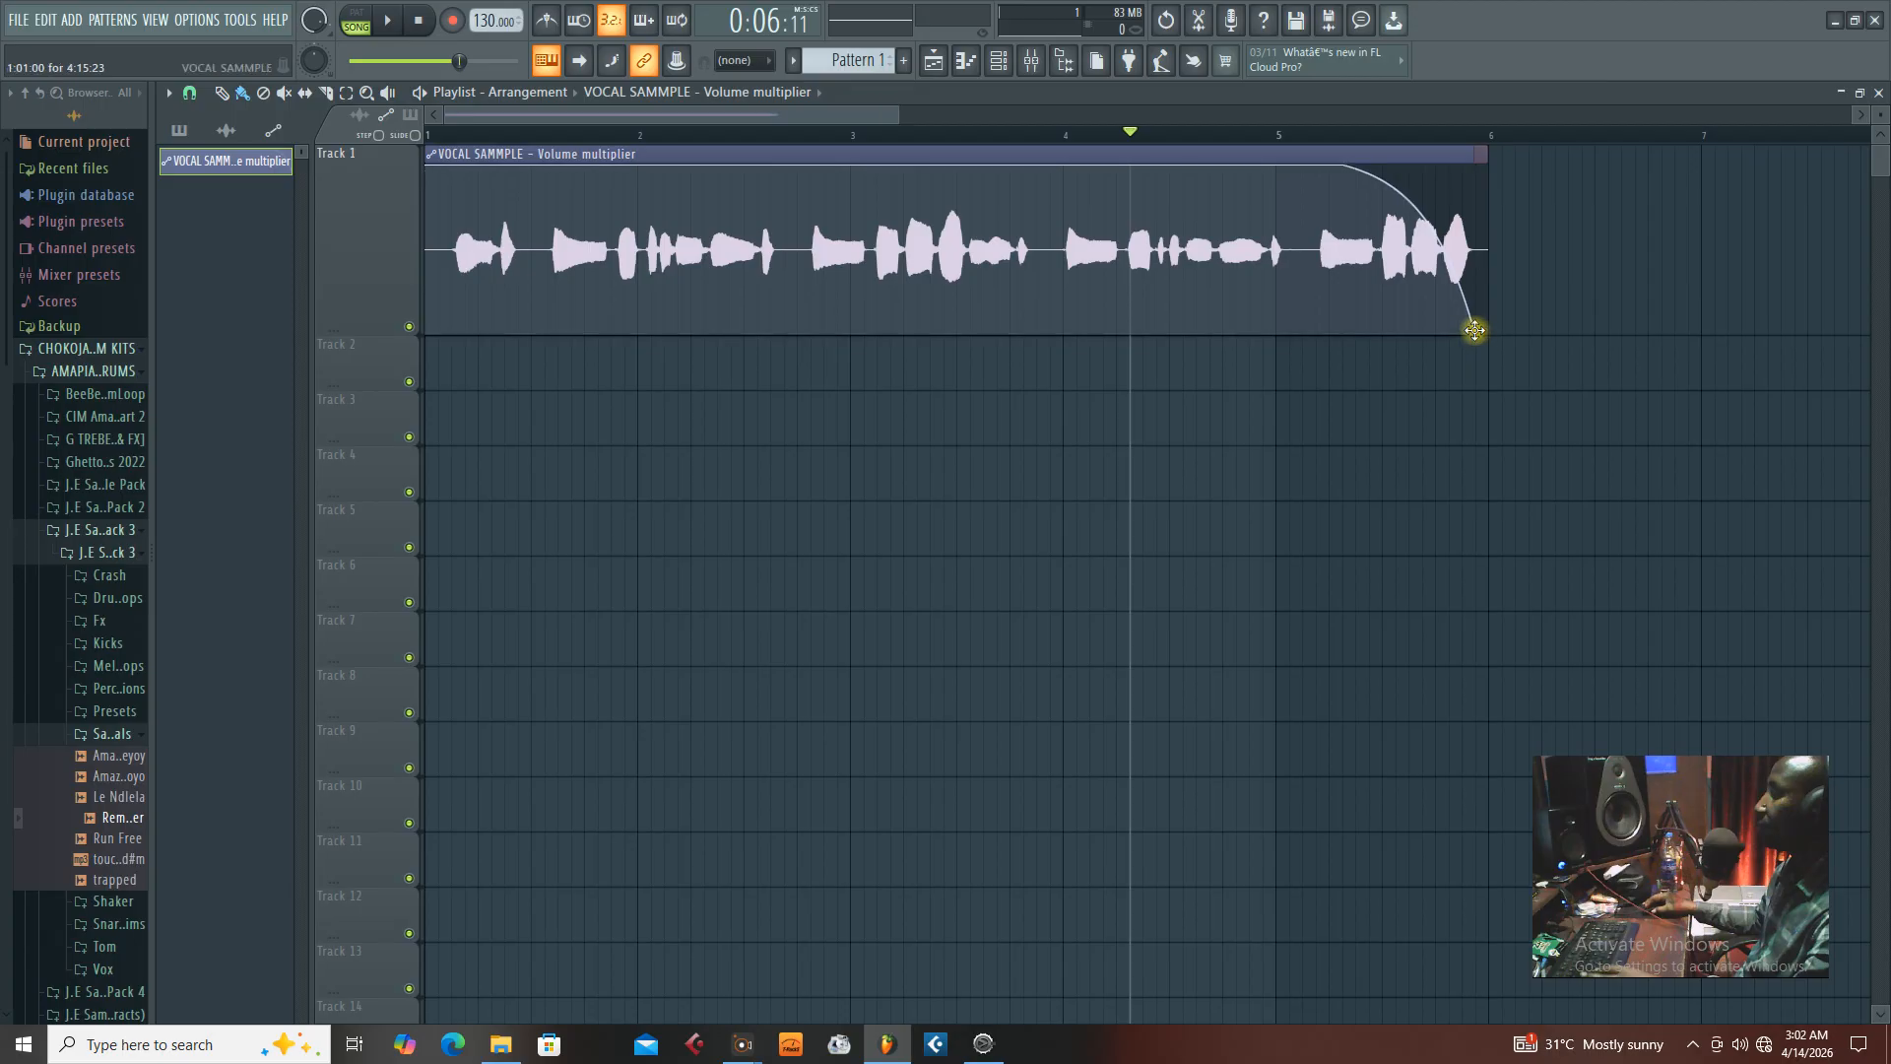
pyautogui.press('space')
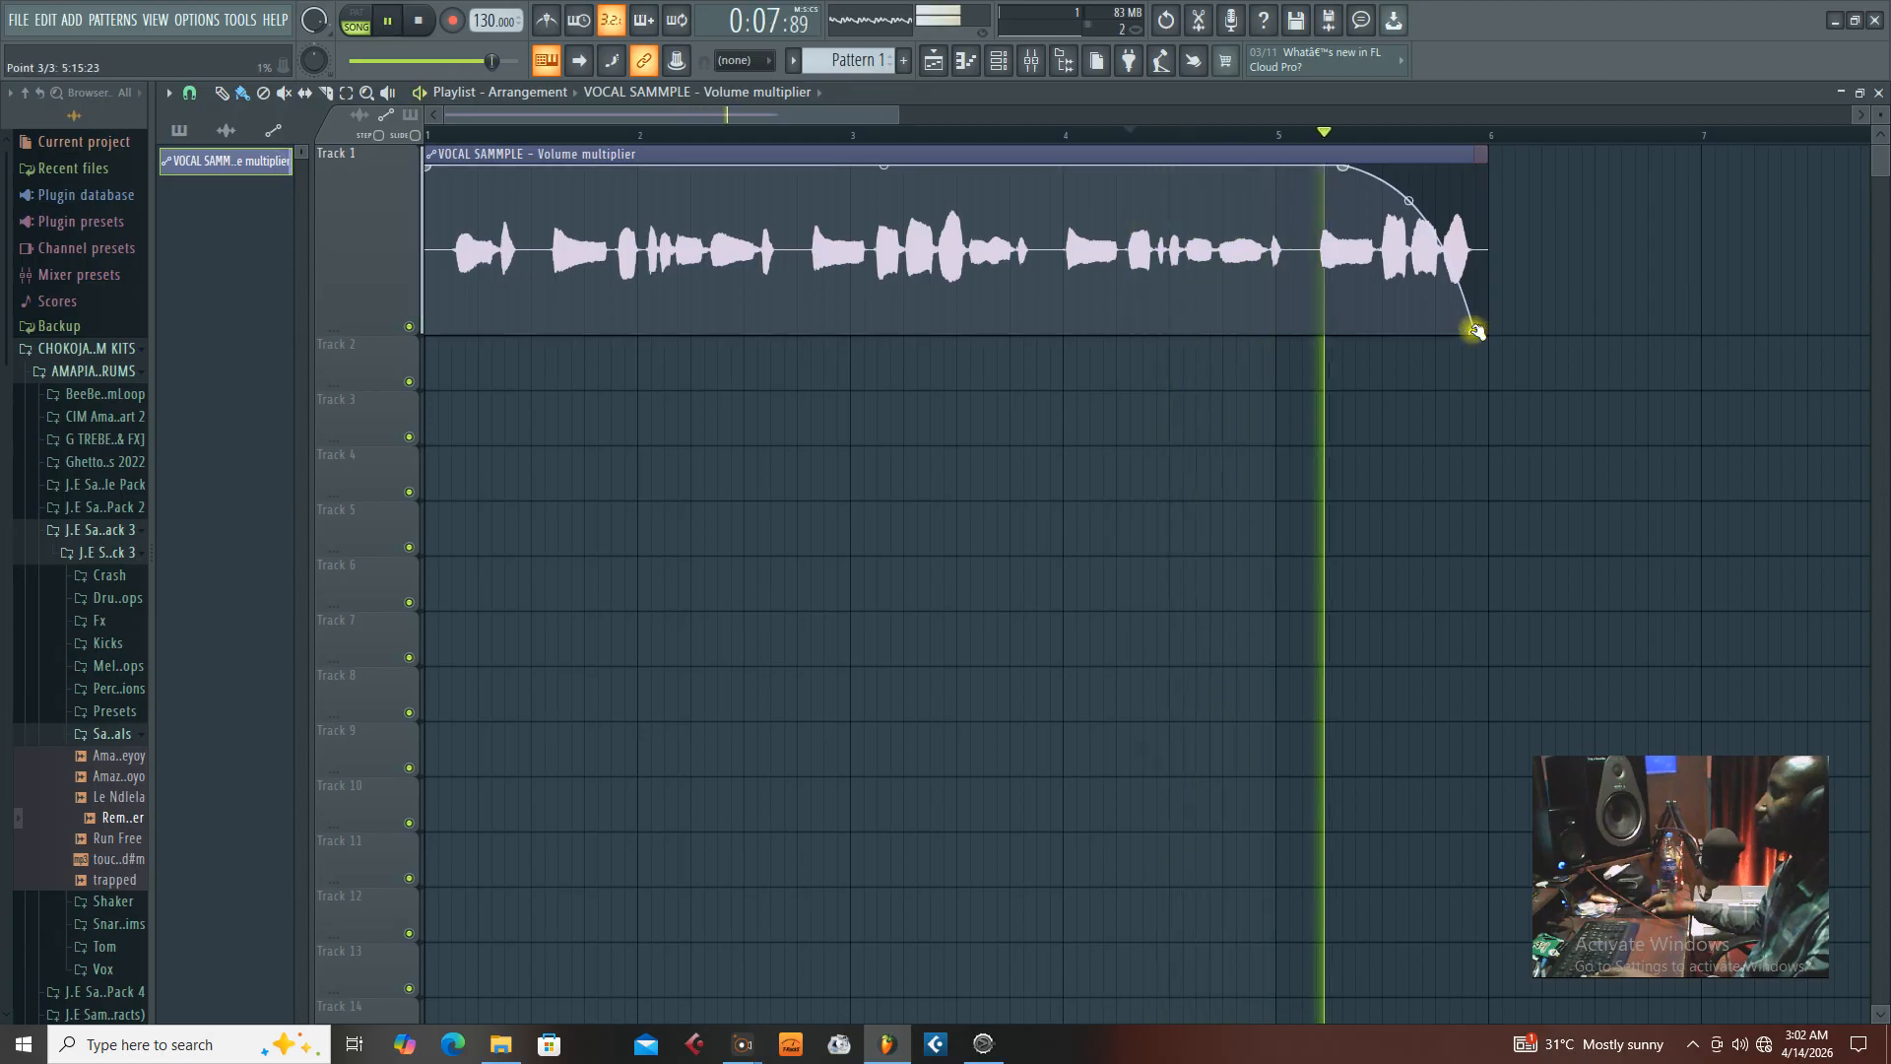
pyautogui.press('space')
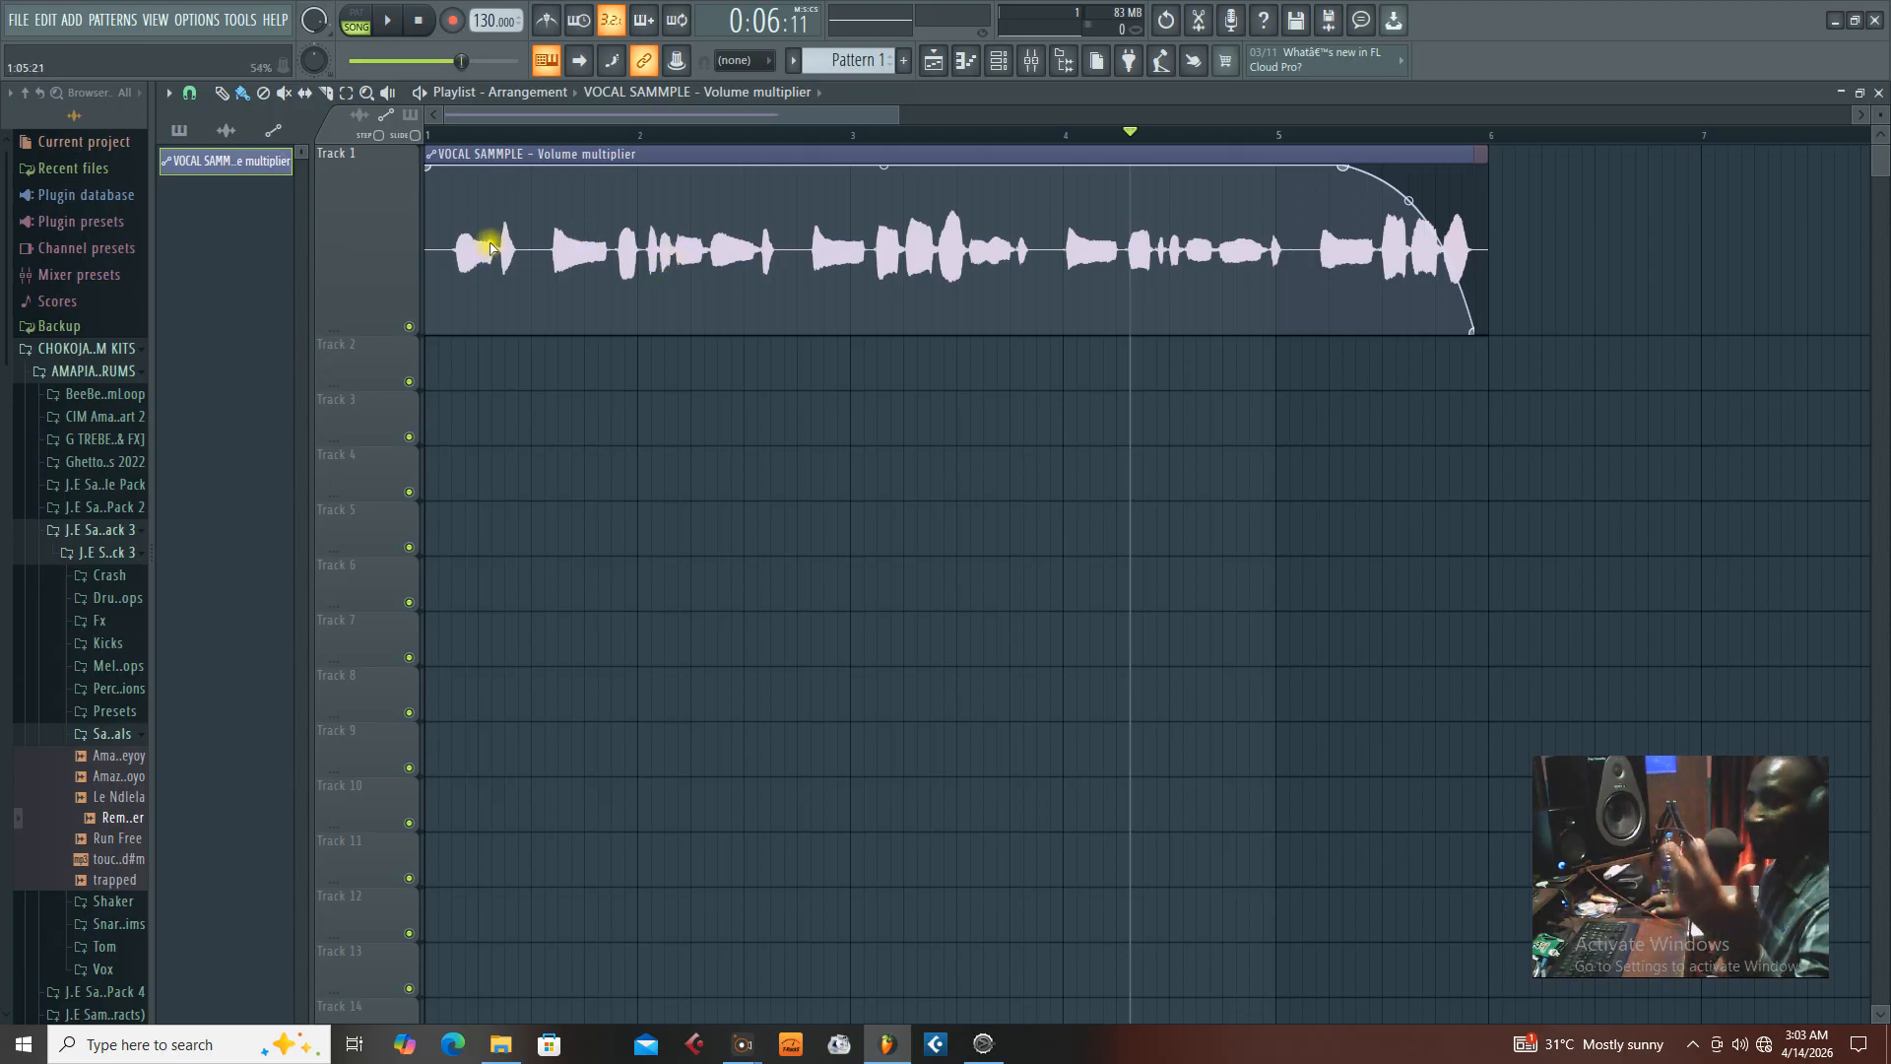
# Add automation points at about 1:04, 1:07 and 1:10 and lower the first point to 0% to create a fade-in
pyautogui.moveTo(900, 114); pyautogui.dragTo(748, 109)
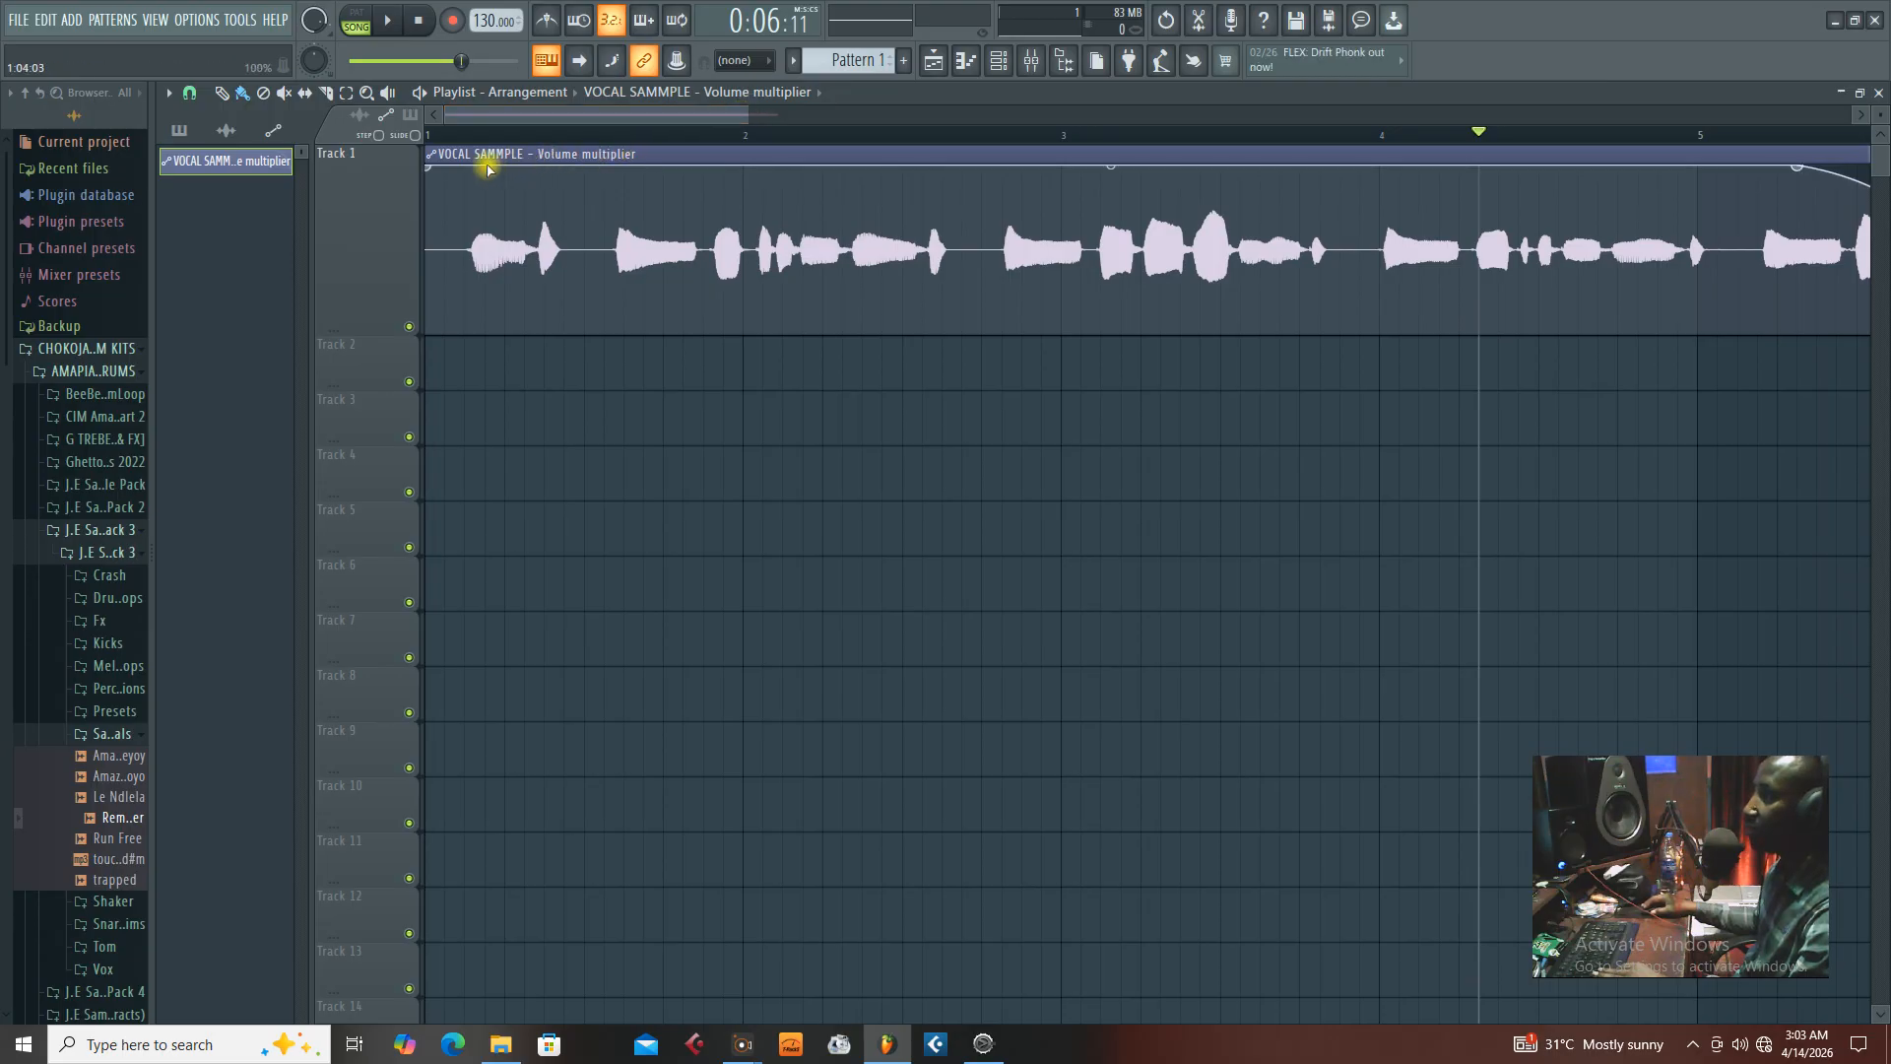
pyautogui.rightClick(488, 167)
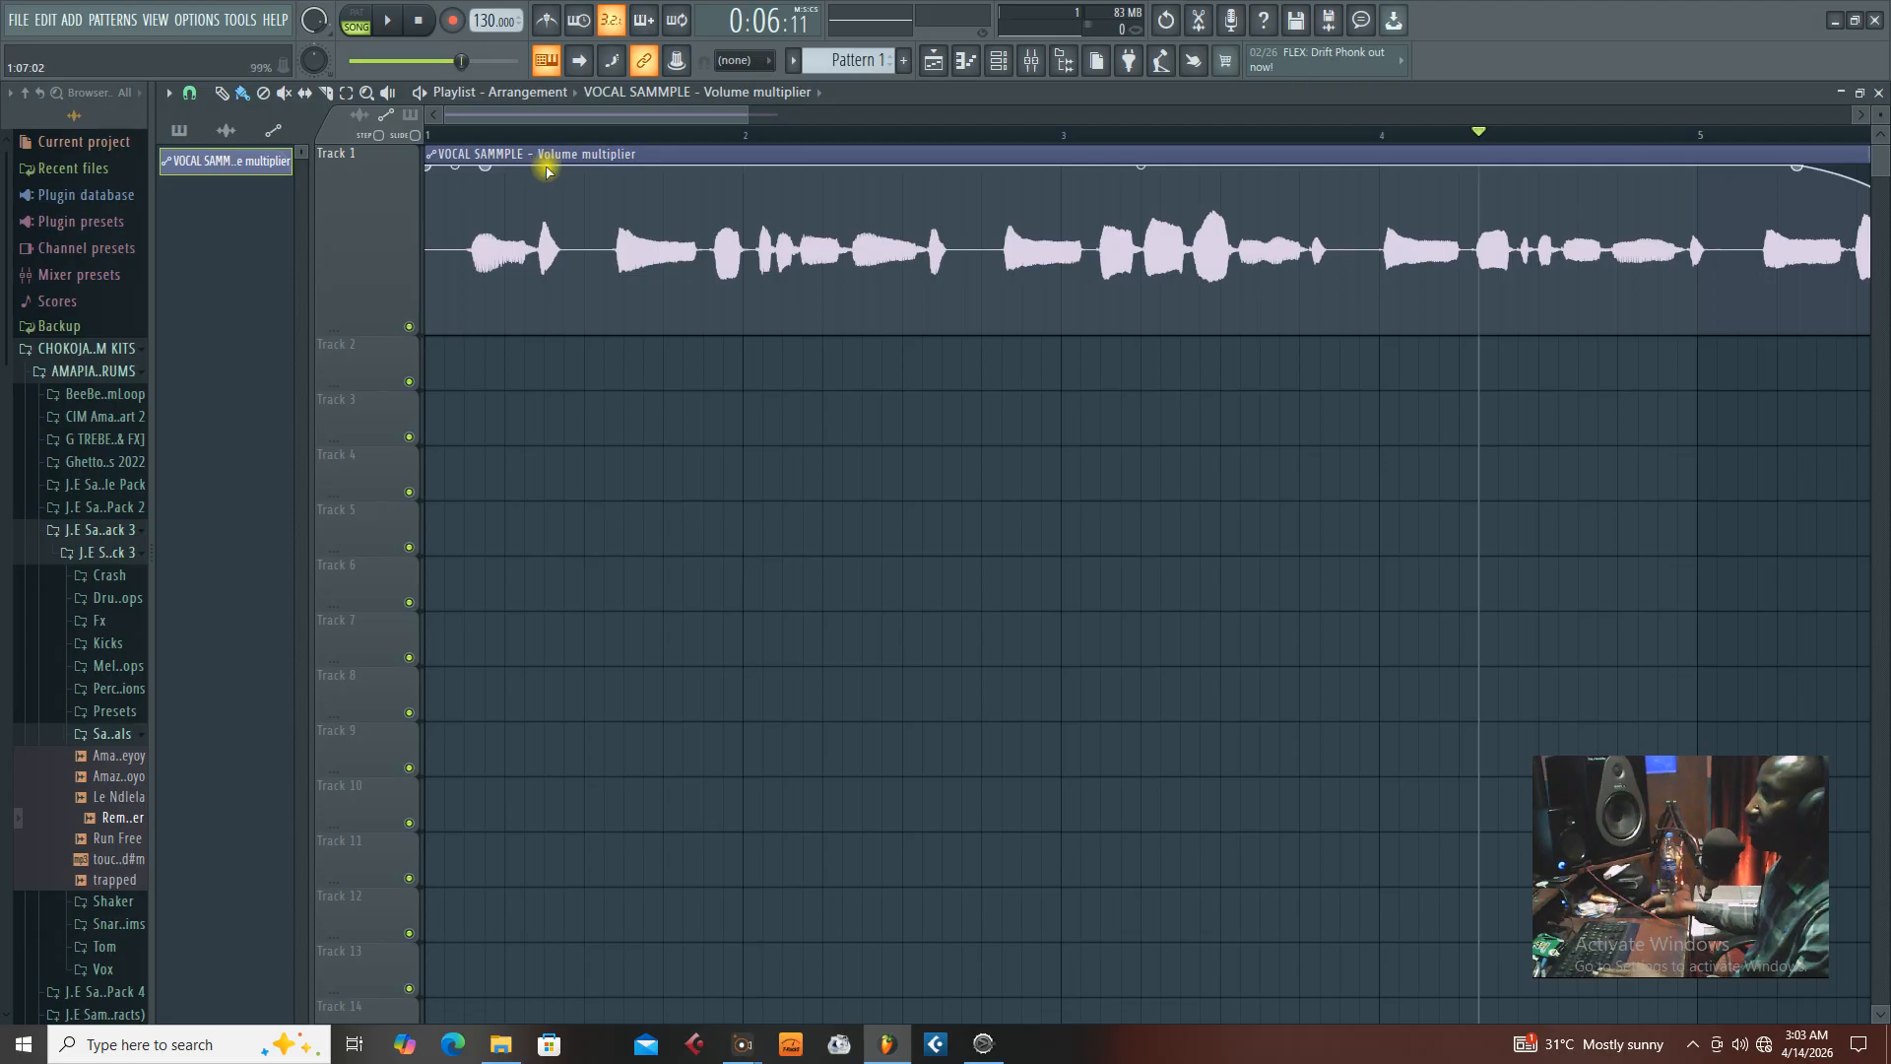
pyautogui.rightClick(547, 167)
pyautogui.rightClick(603, 164)
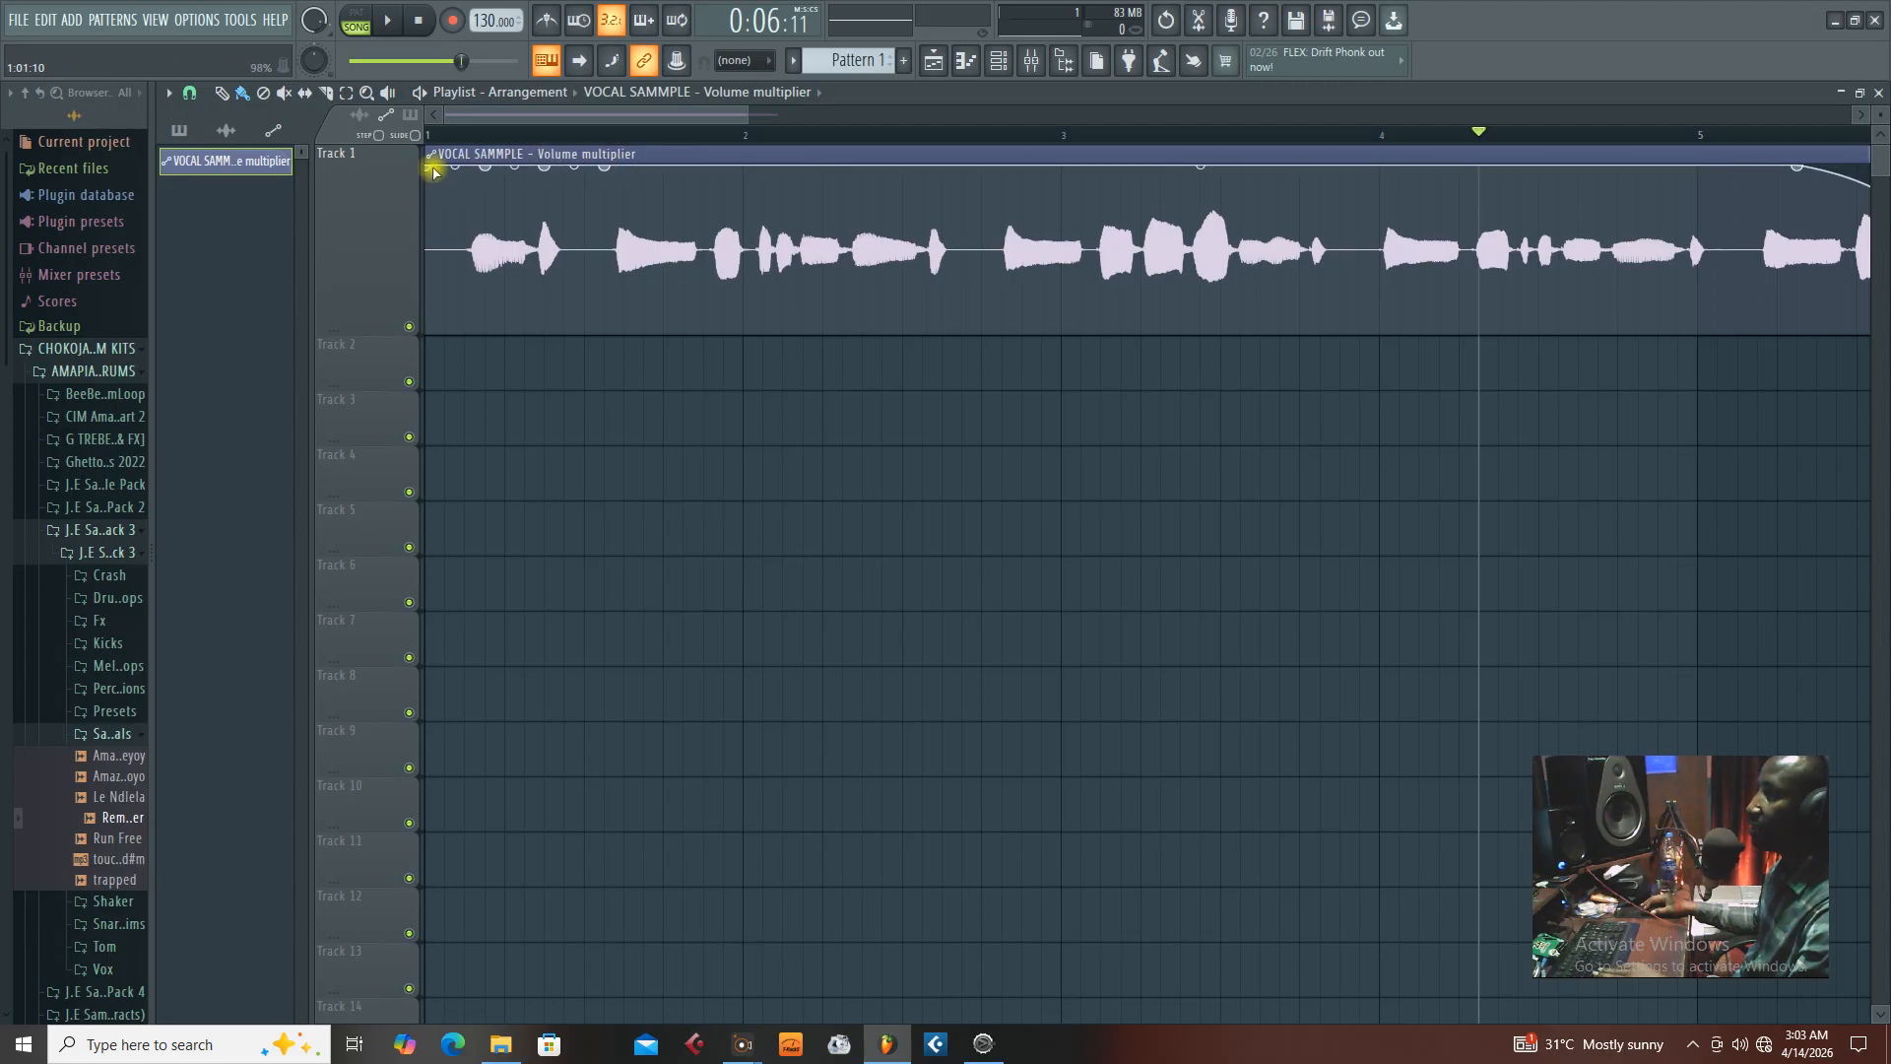
pyautogui.moveTo(426, 248); pyautogui.dragTo(433, 315)
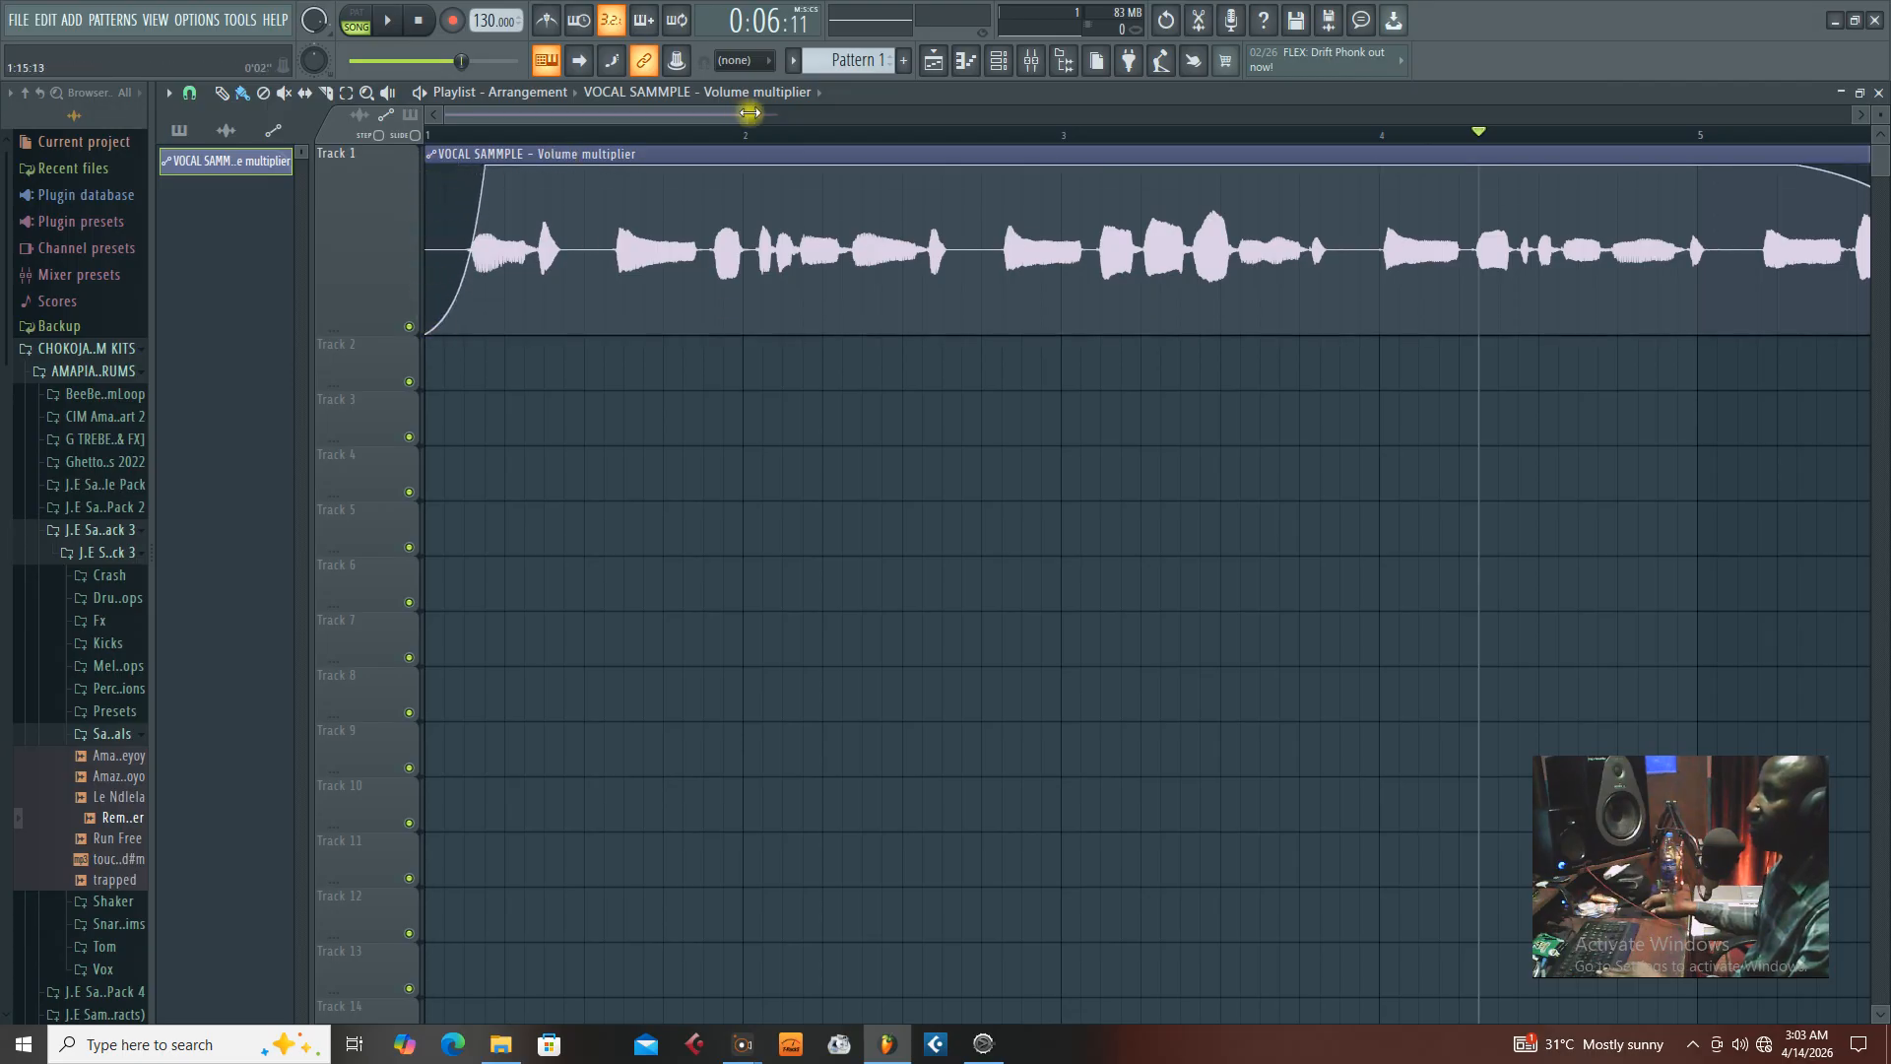
# Play the vocal's opening and bend the fade-in curve upward so the volume rises faster from the start
pyautogui.moveTo(749, 113); pyautogui.dragTo(595, 114)
pyautogui.press('space')
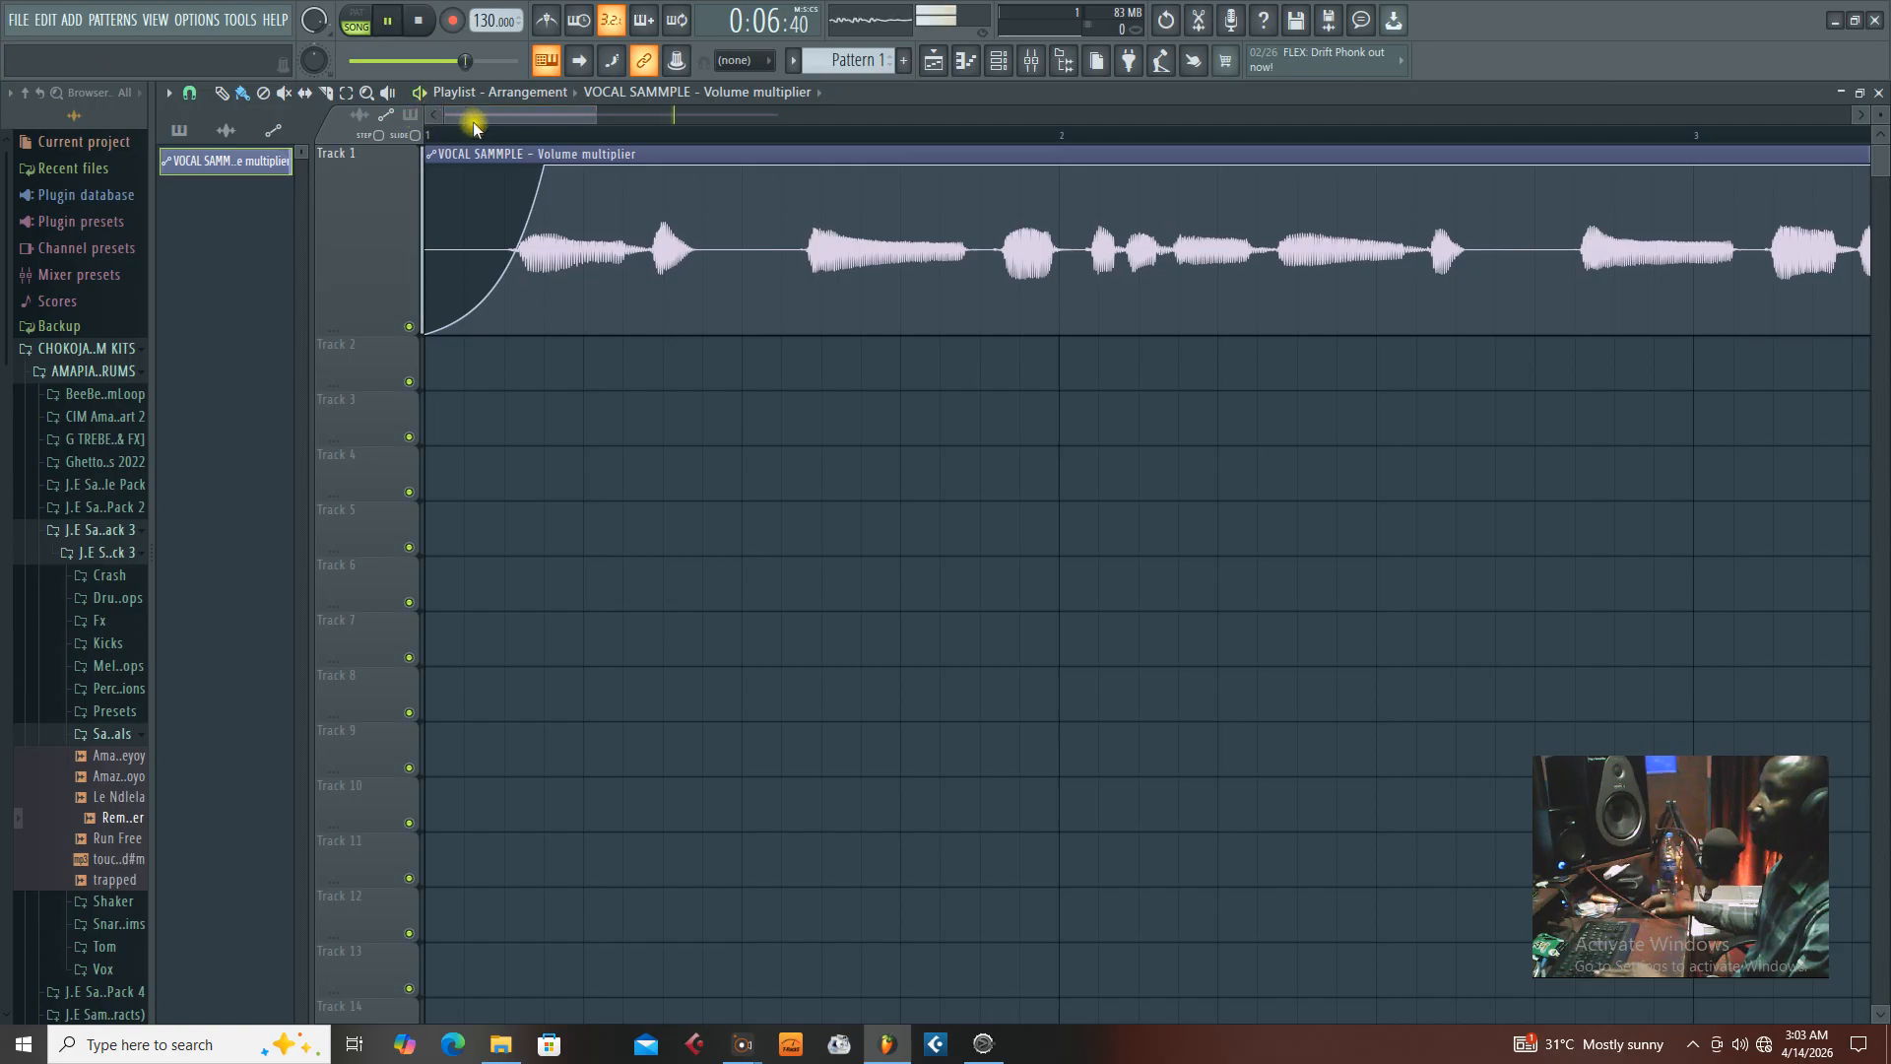
pyautogui.click(467, 131)
pyautogui.press('space')
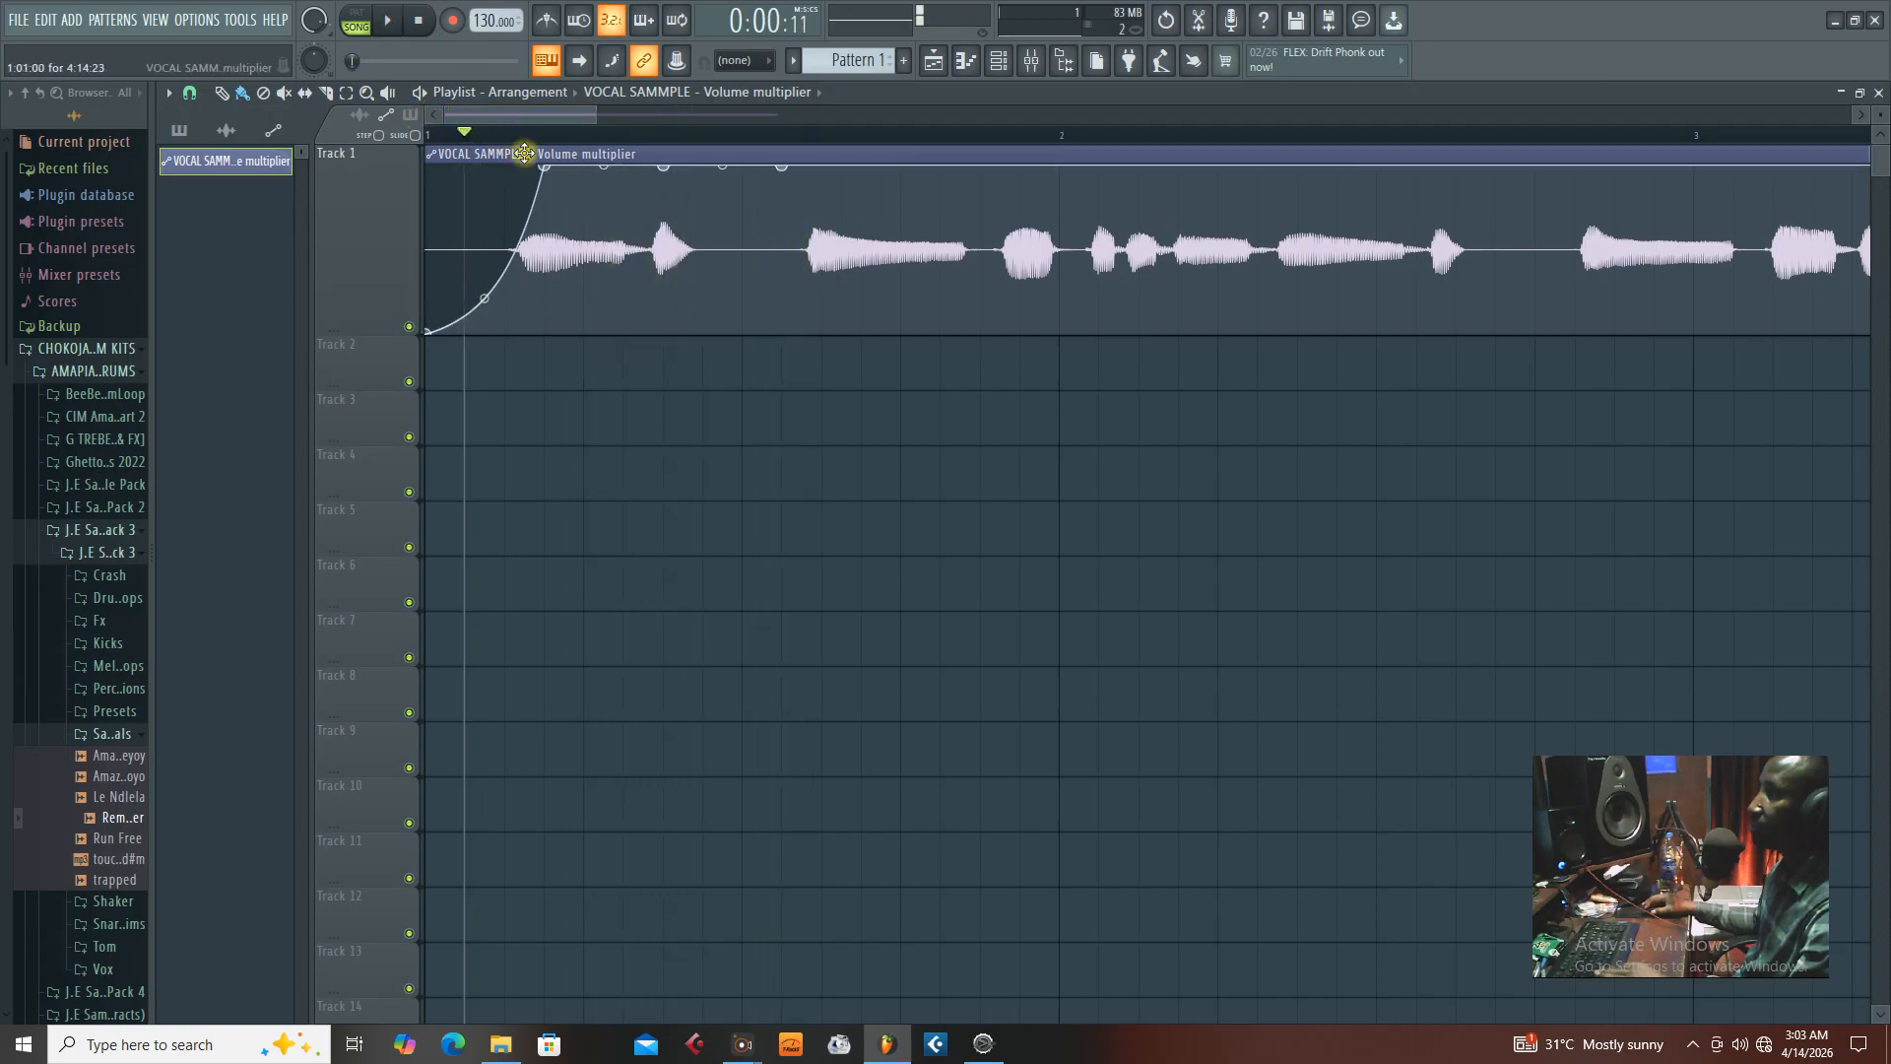
pyautogui.moveTo(484, 295); pyautogui.dragTo(484, 251)
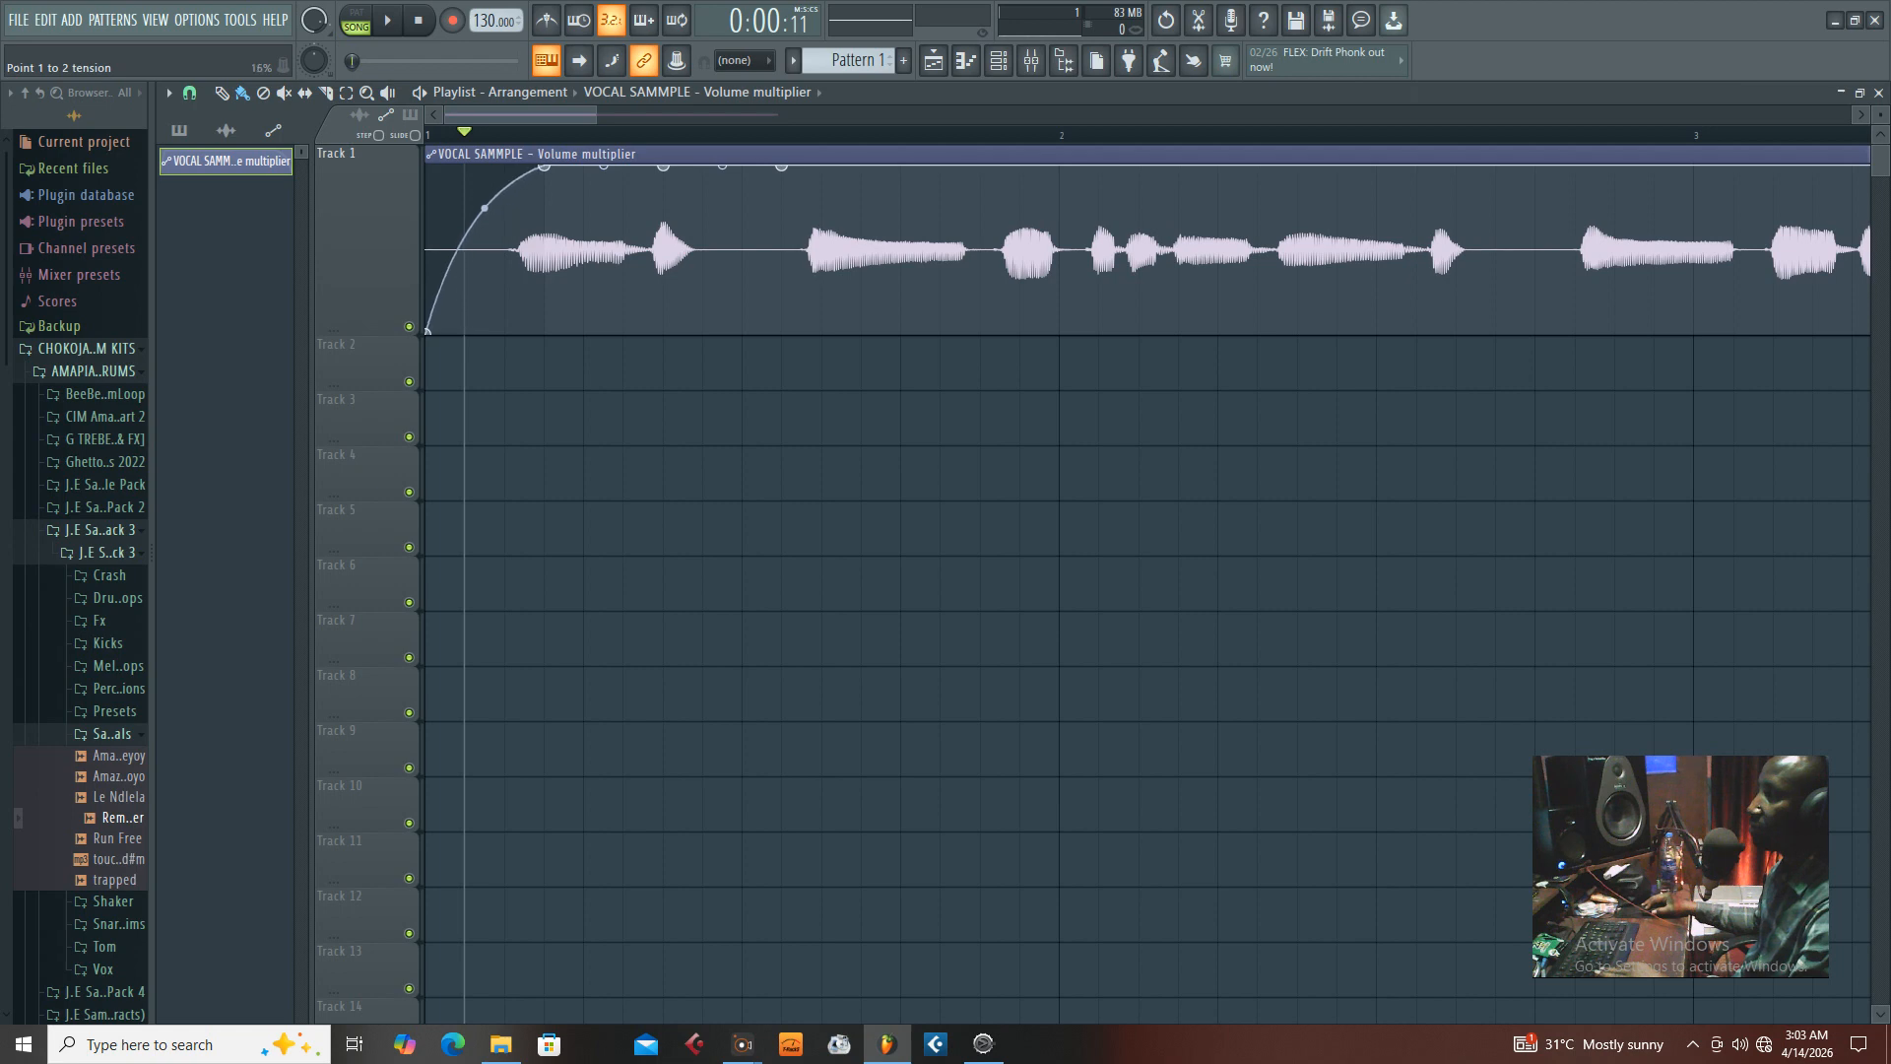
# Audition the fade-in from the start of the song and extend its 100% point to 1:07:00
pyautogui.press('space')
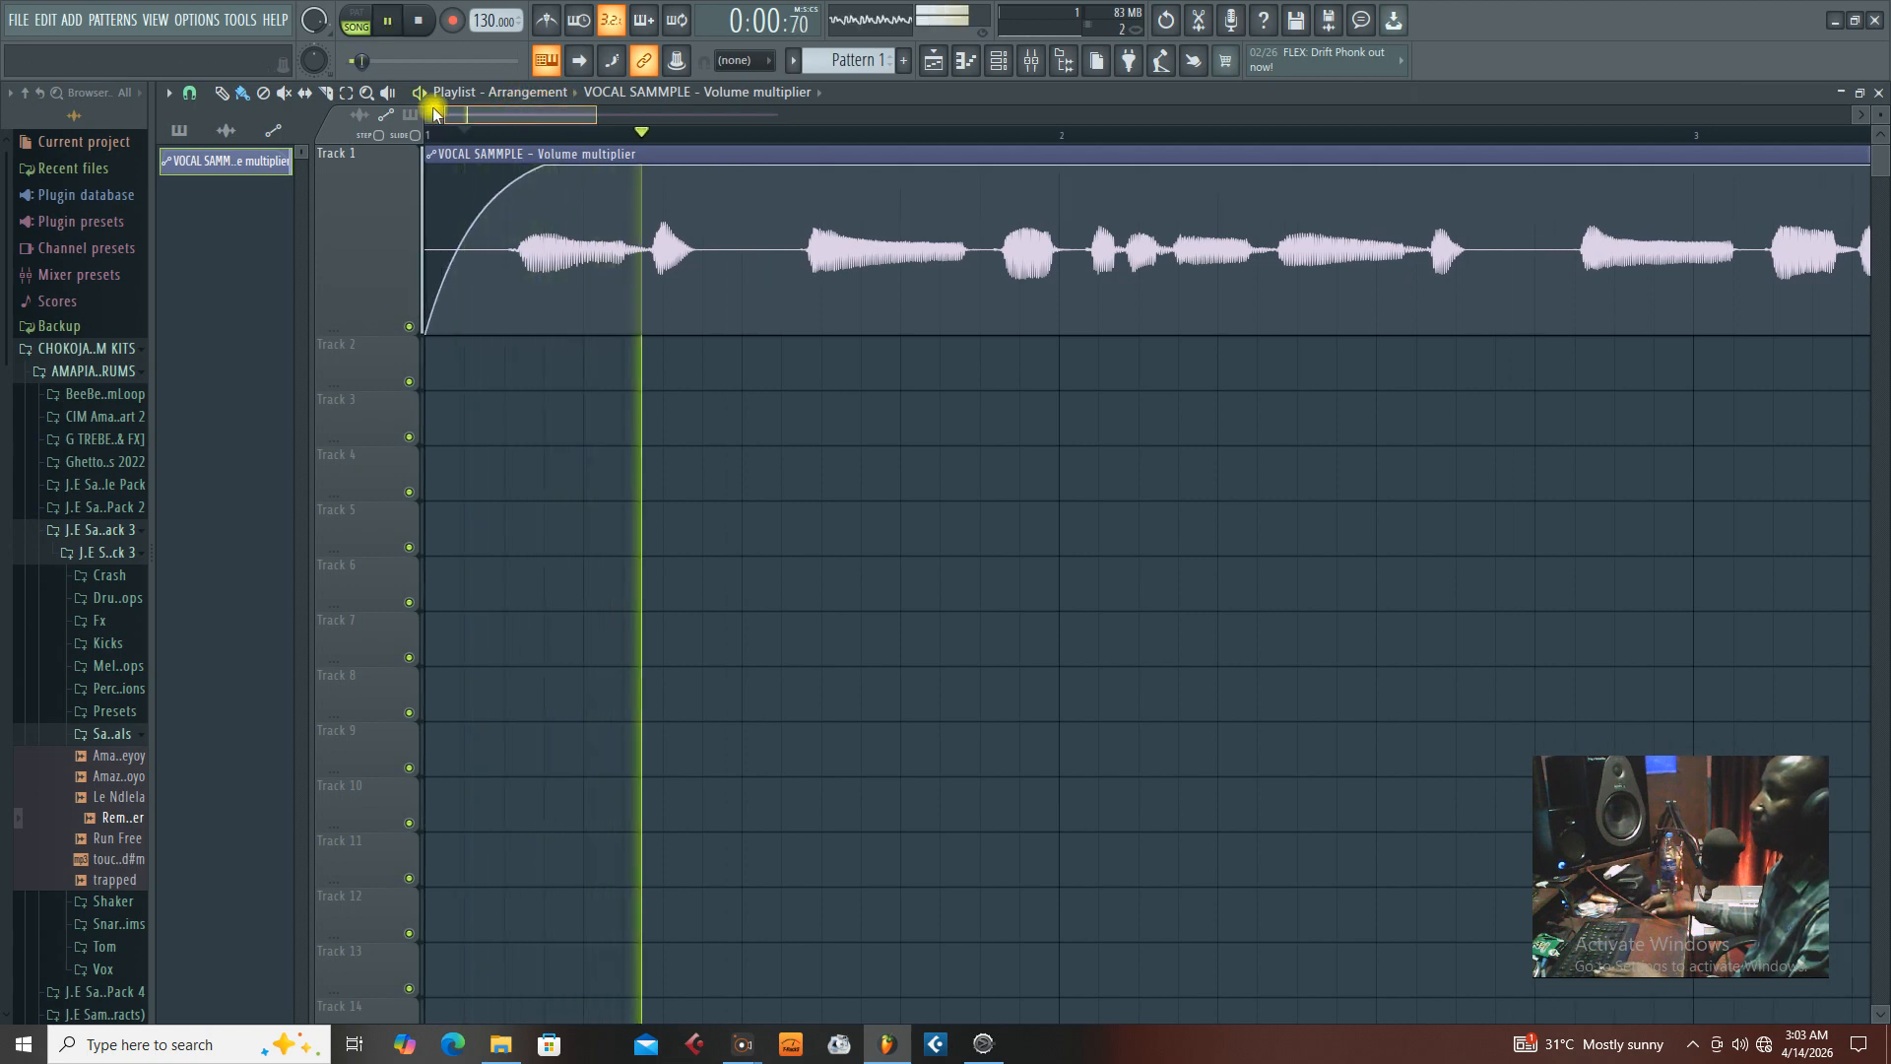
pyautogui.press('space')
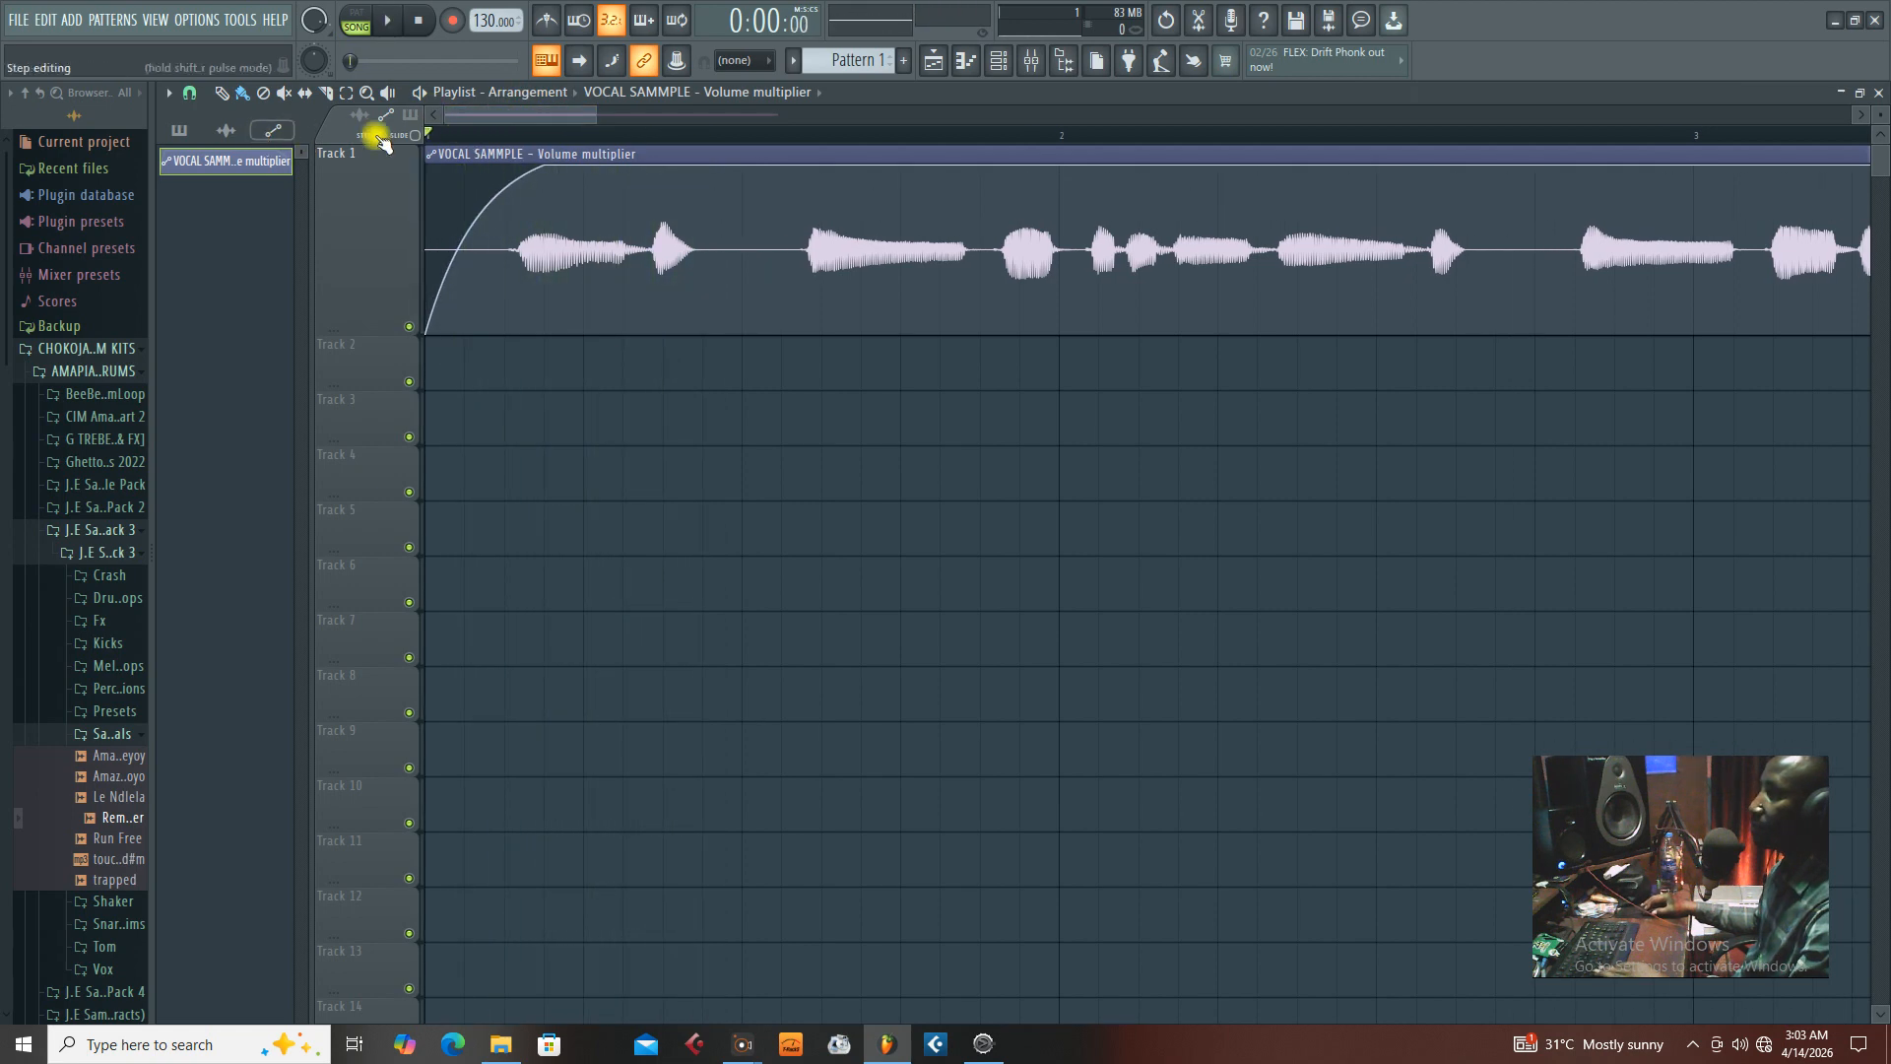
pyautogui.press('space')
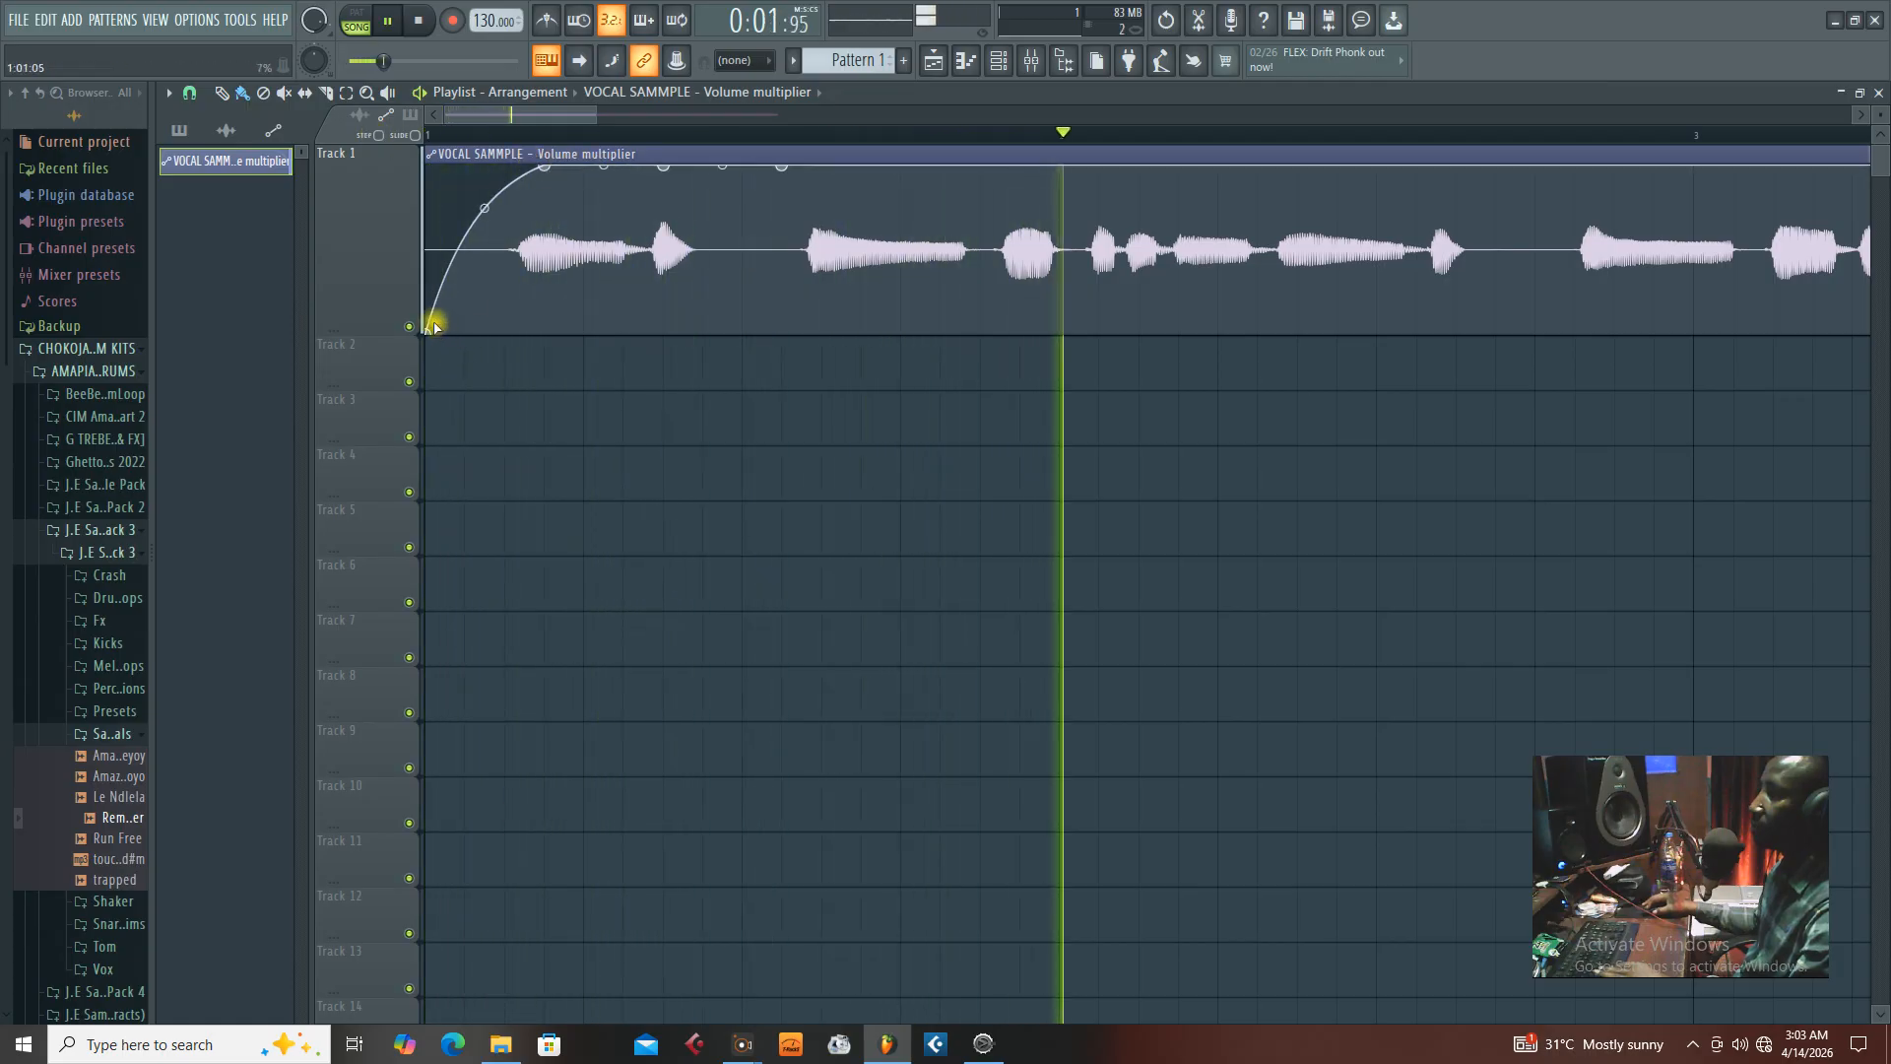
pyautogui.press('space')
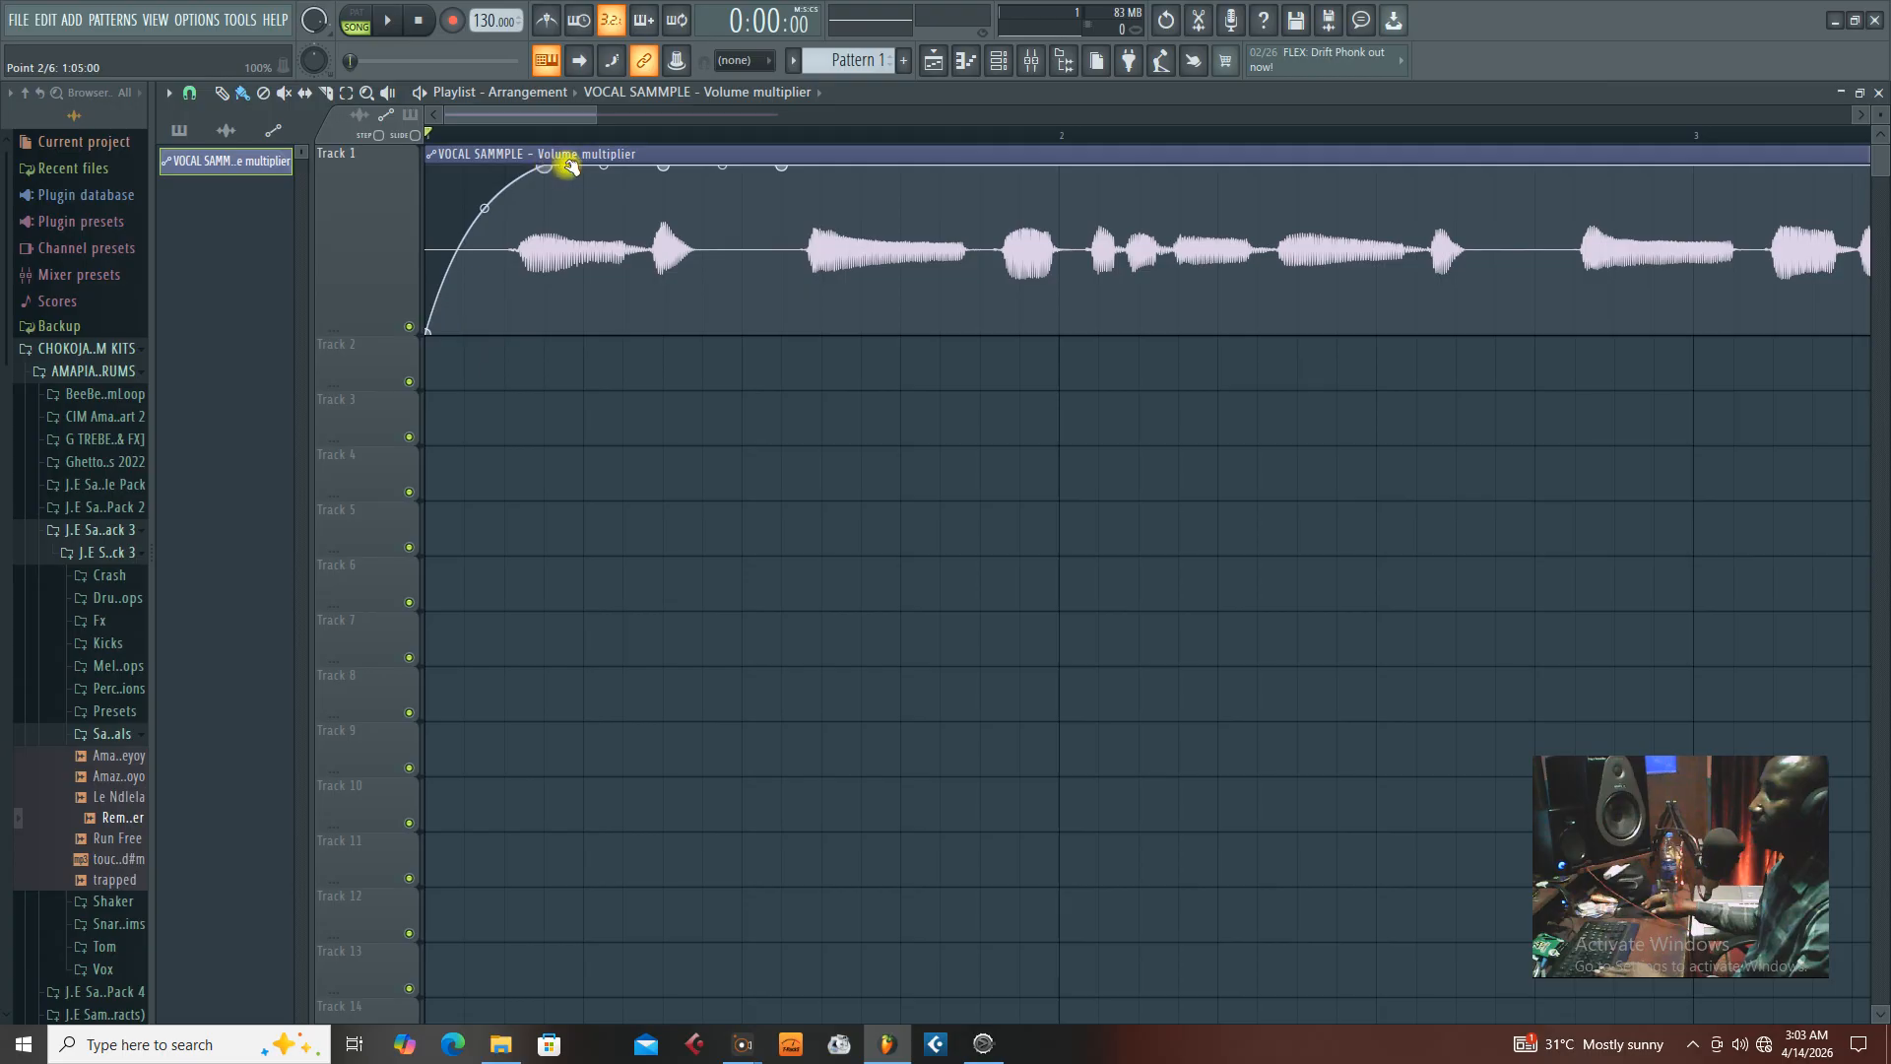
pyautogui.moveTo(569, 165); pyautogui.dragTo(656, 163)
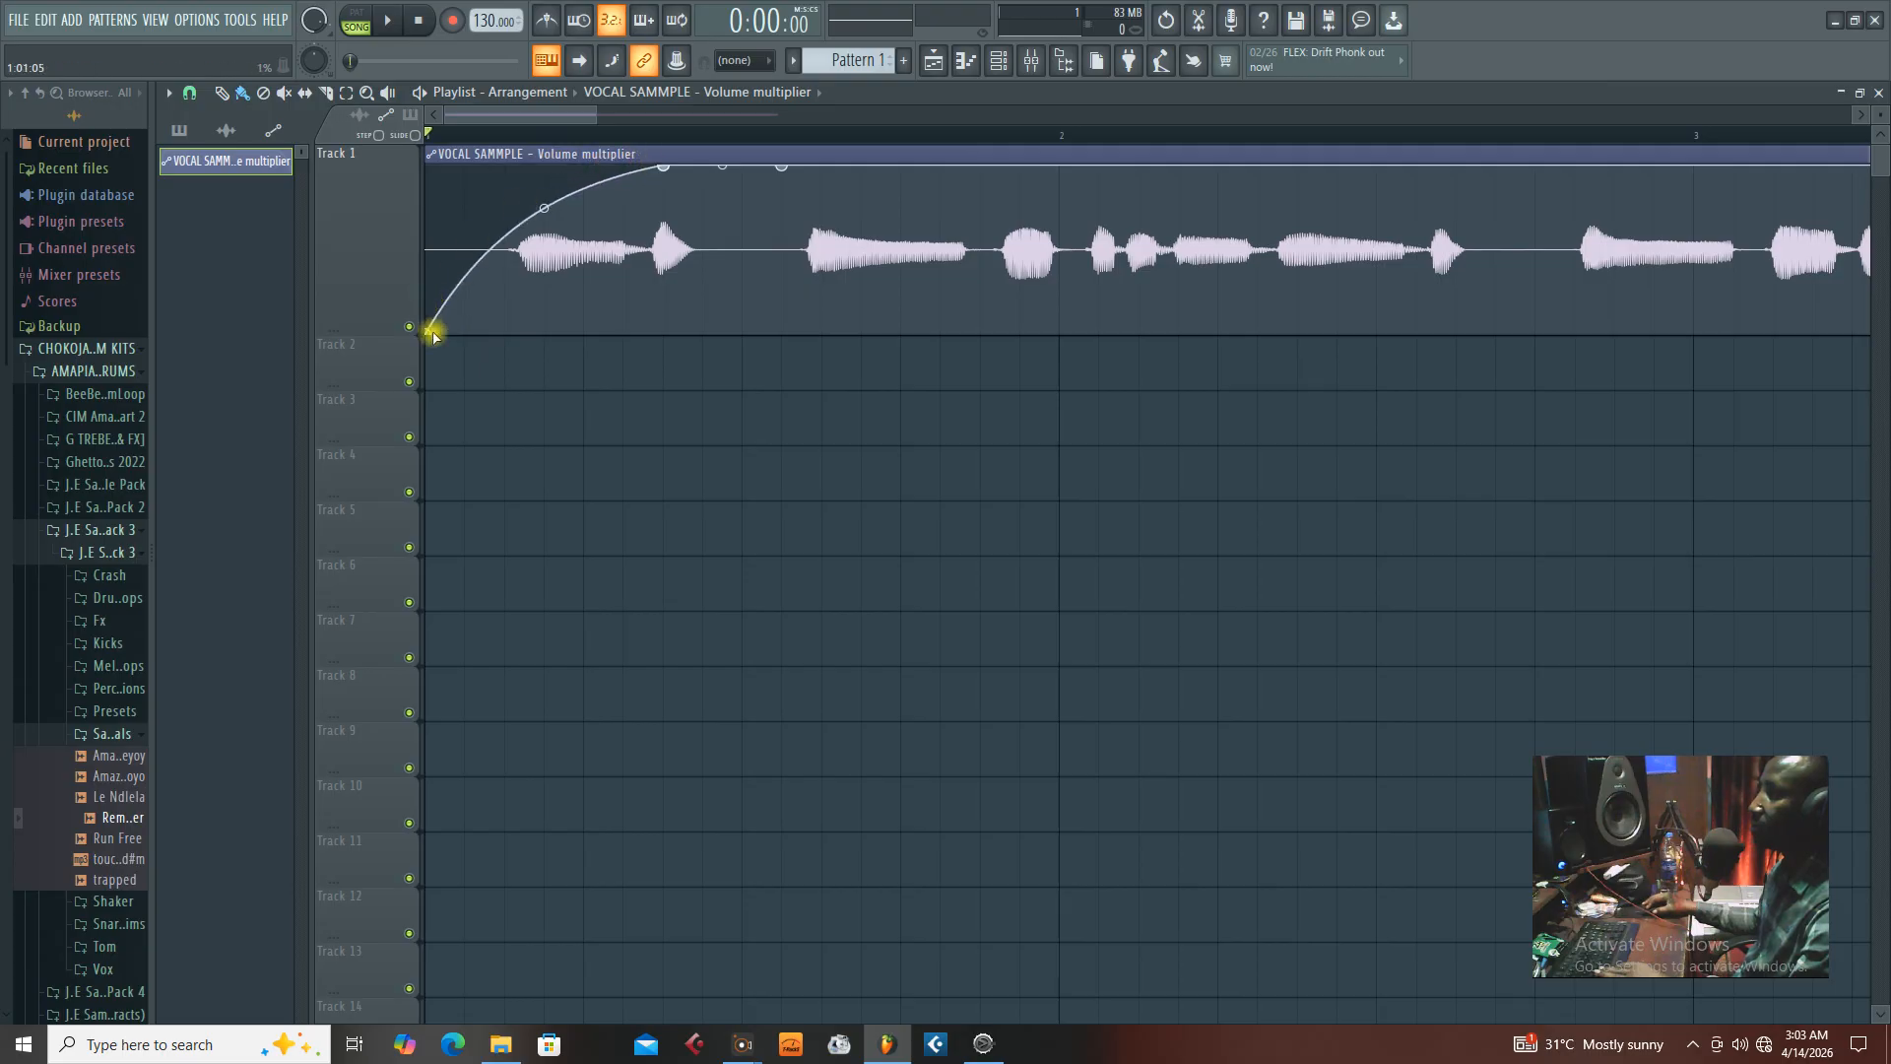
# Add a 0% automation point at 1:03:00, level the opening segment at 0% and audition the delayed fade-in
pyautogui.click(481, 254)
pyautogui.moveTo(465, 256); pyautogui.dragTo(506, 330)
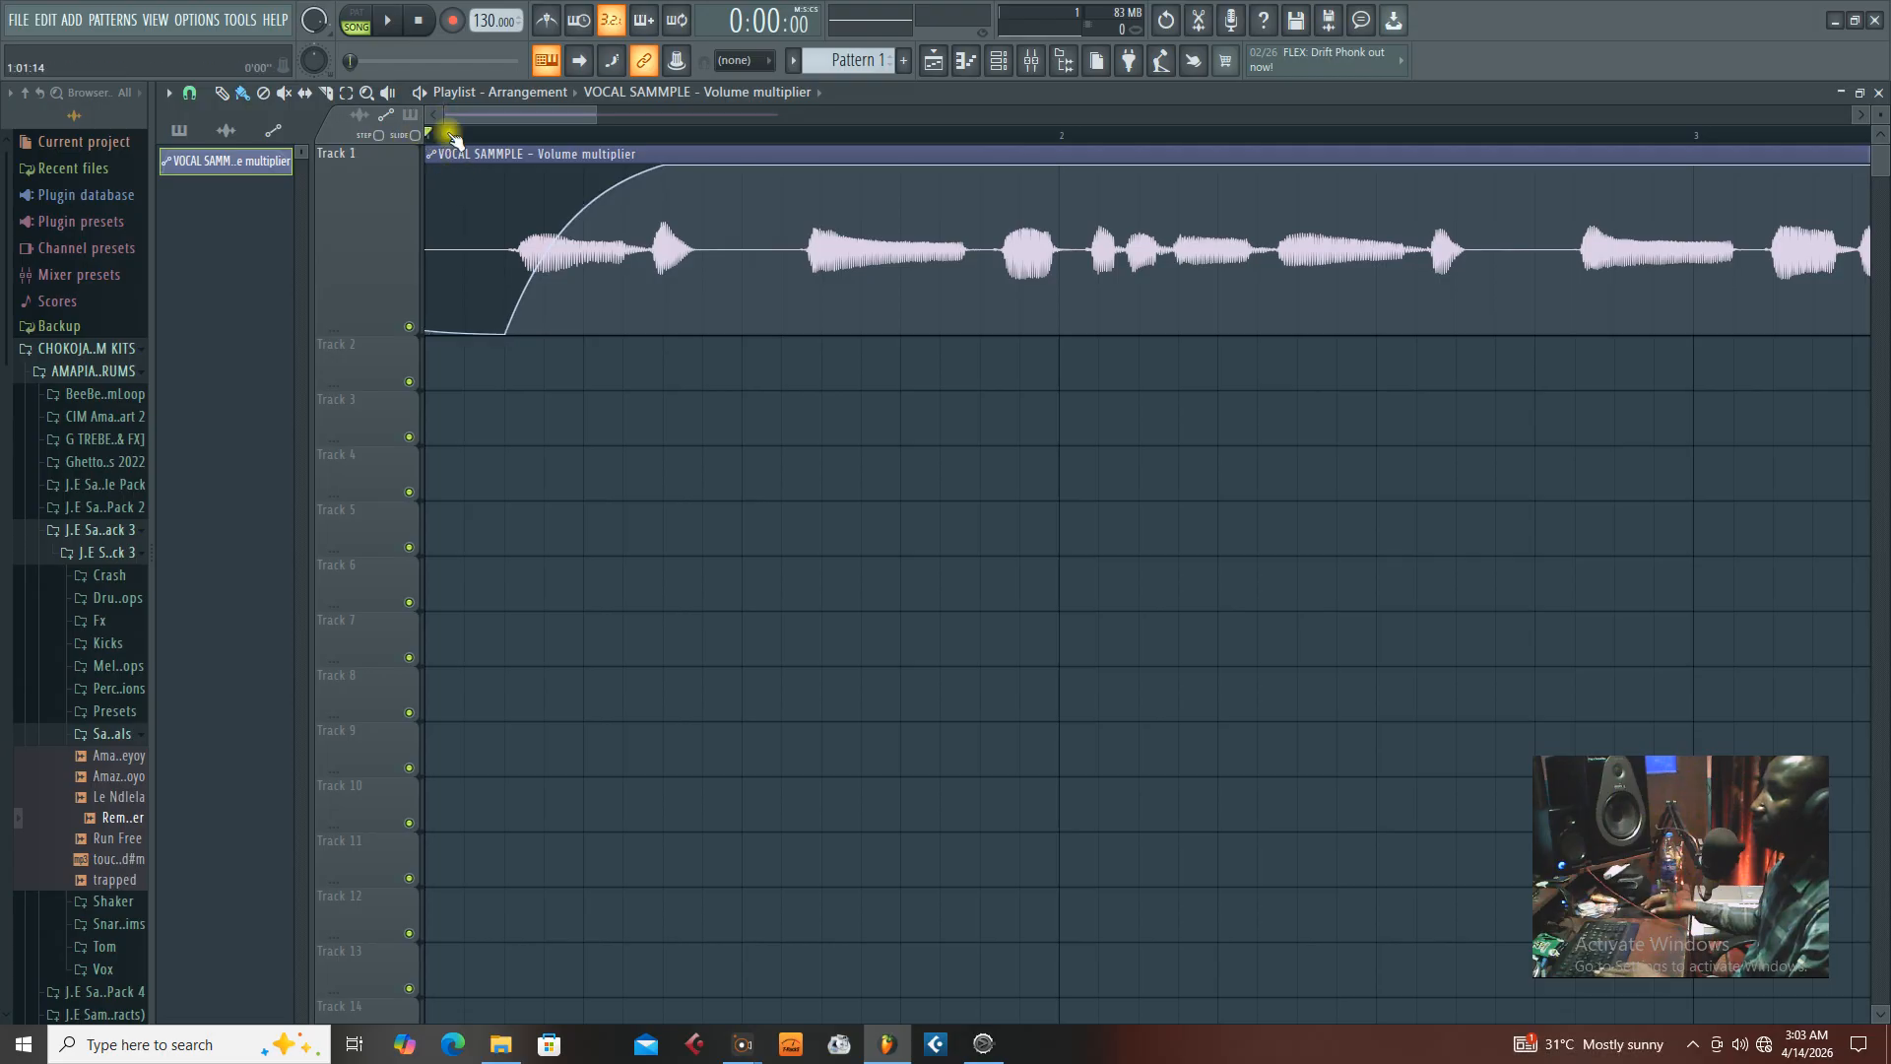
pyautogui.press('space')
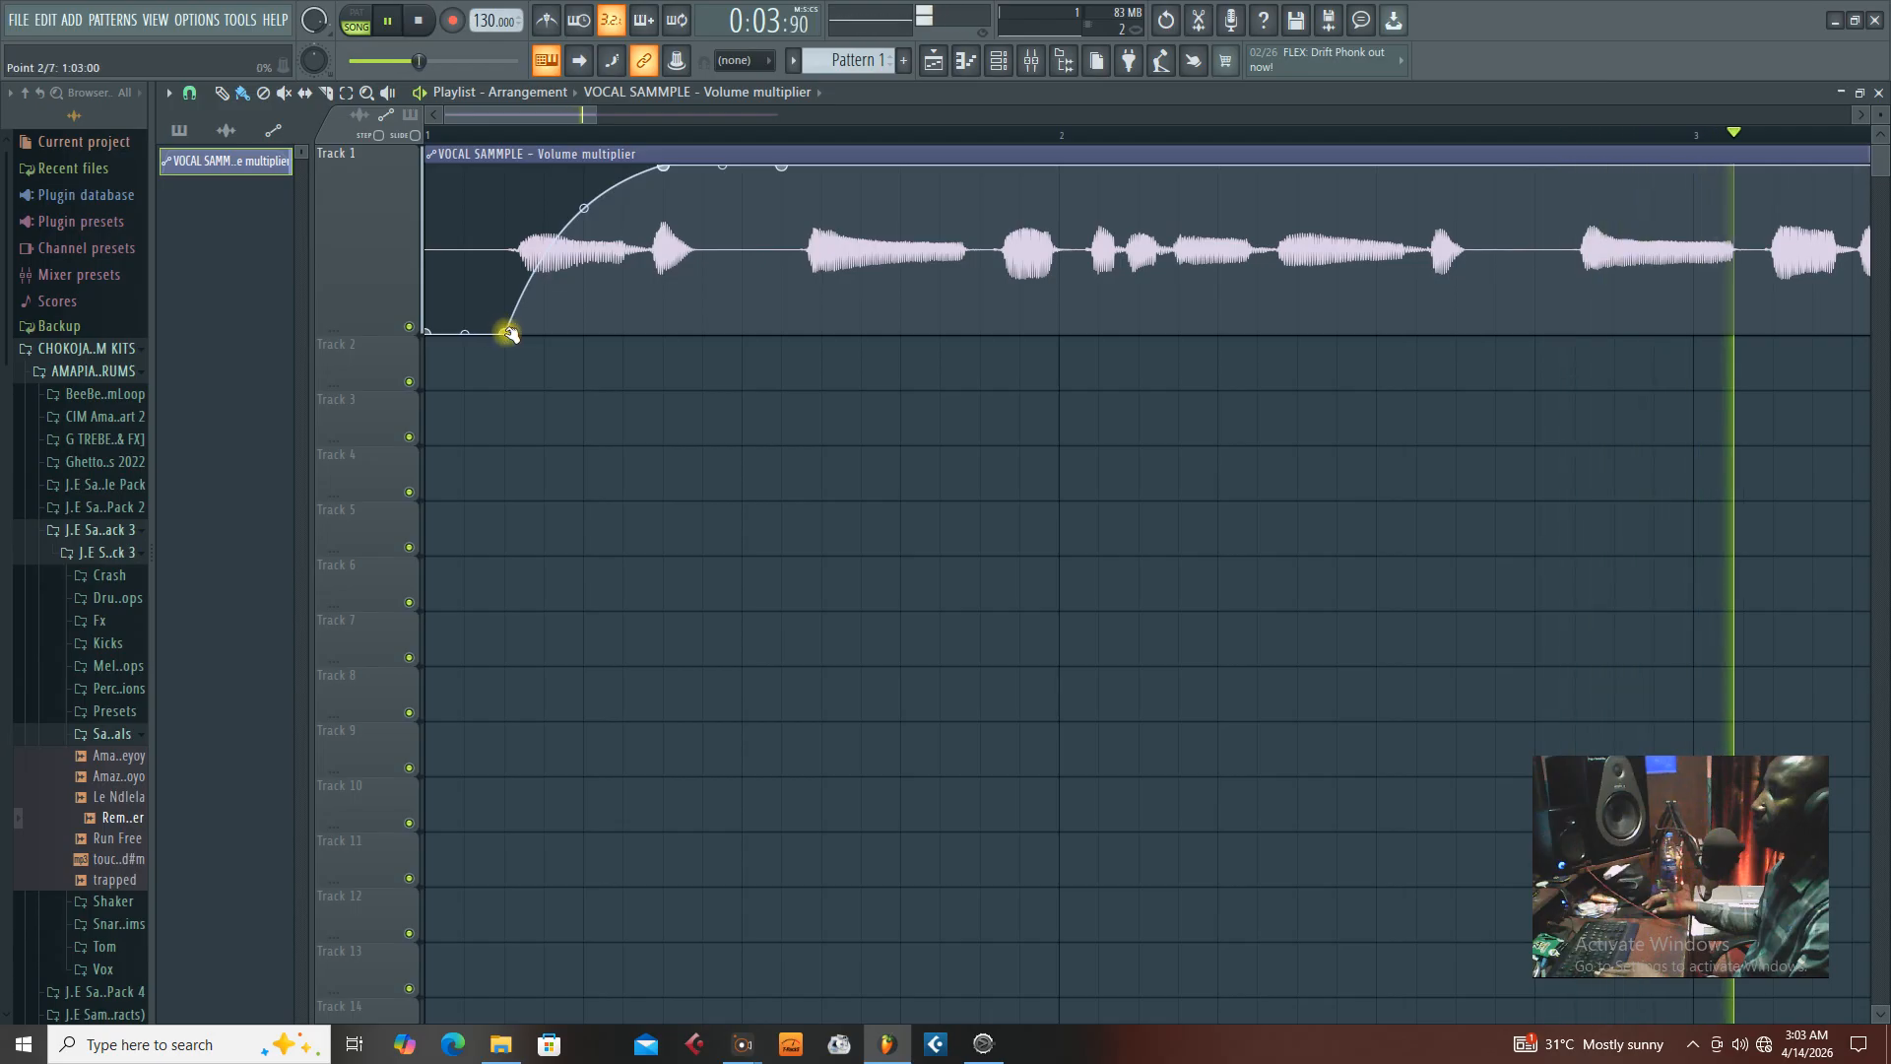
pyautogui.press('space')
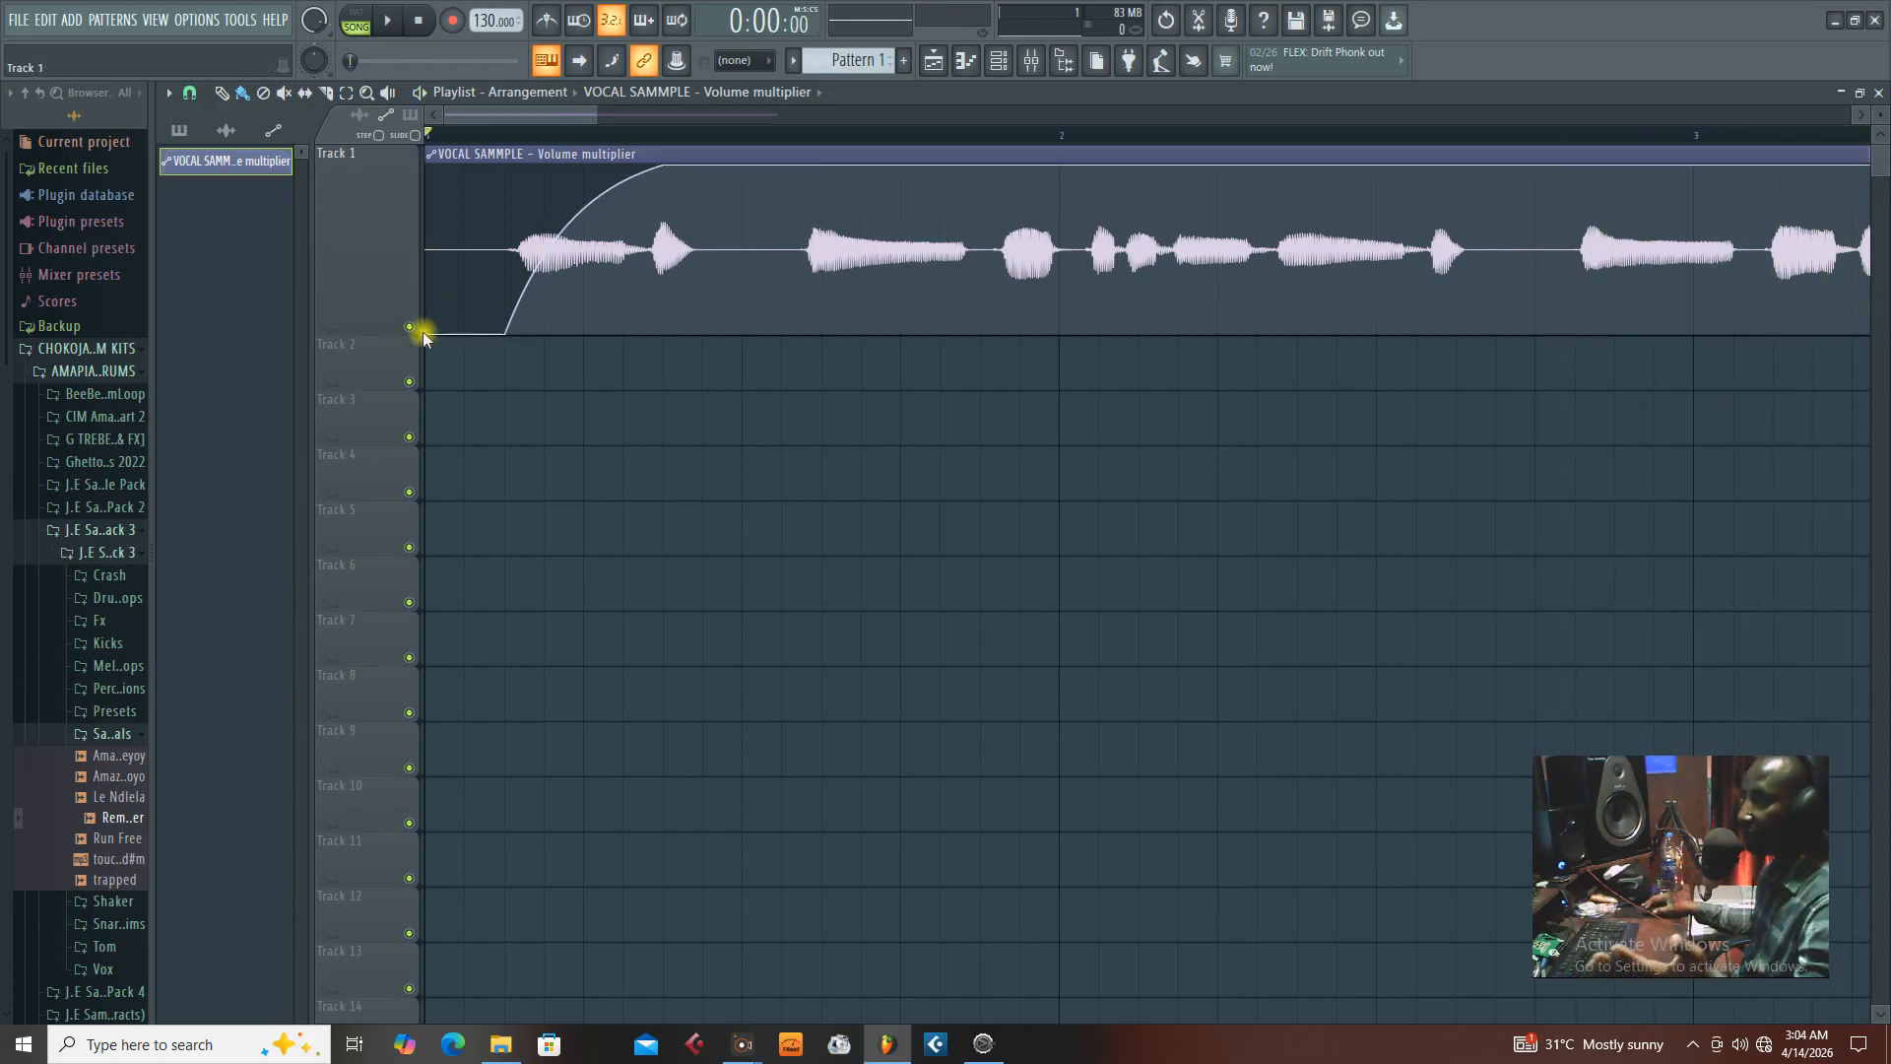
# Try starting the fade-in from an extra 0% automation point at 1:04:00 and audition the vocal's opening
pyautogui.moveTo(435, 286); pyautogui.dragTo(437, 387)
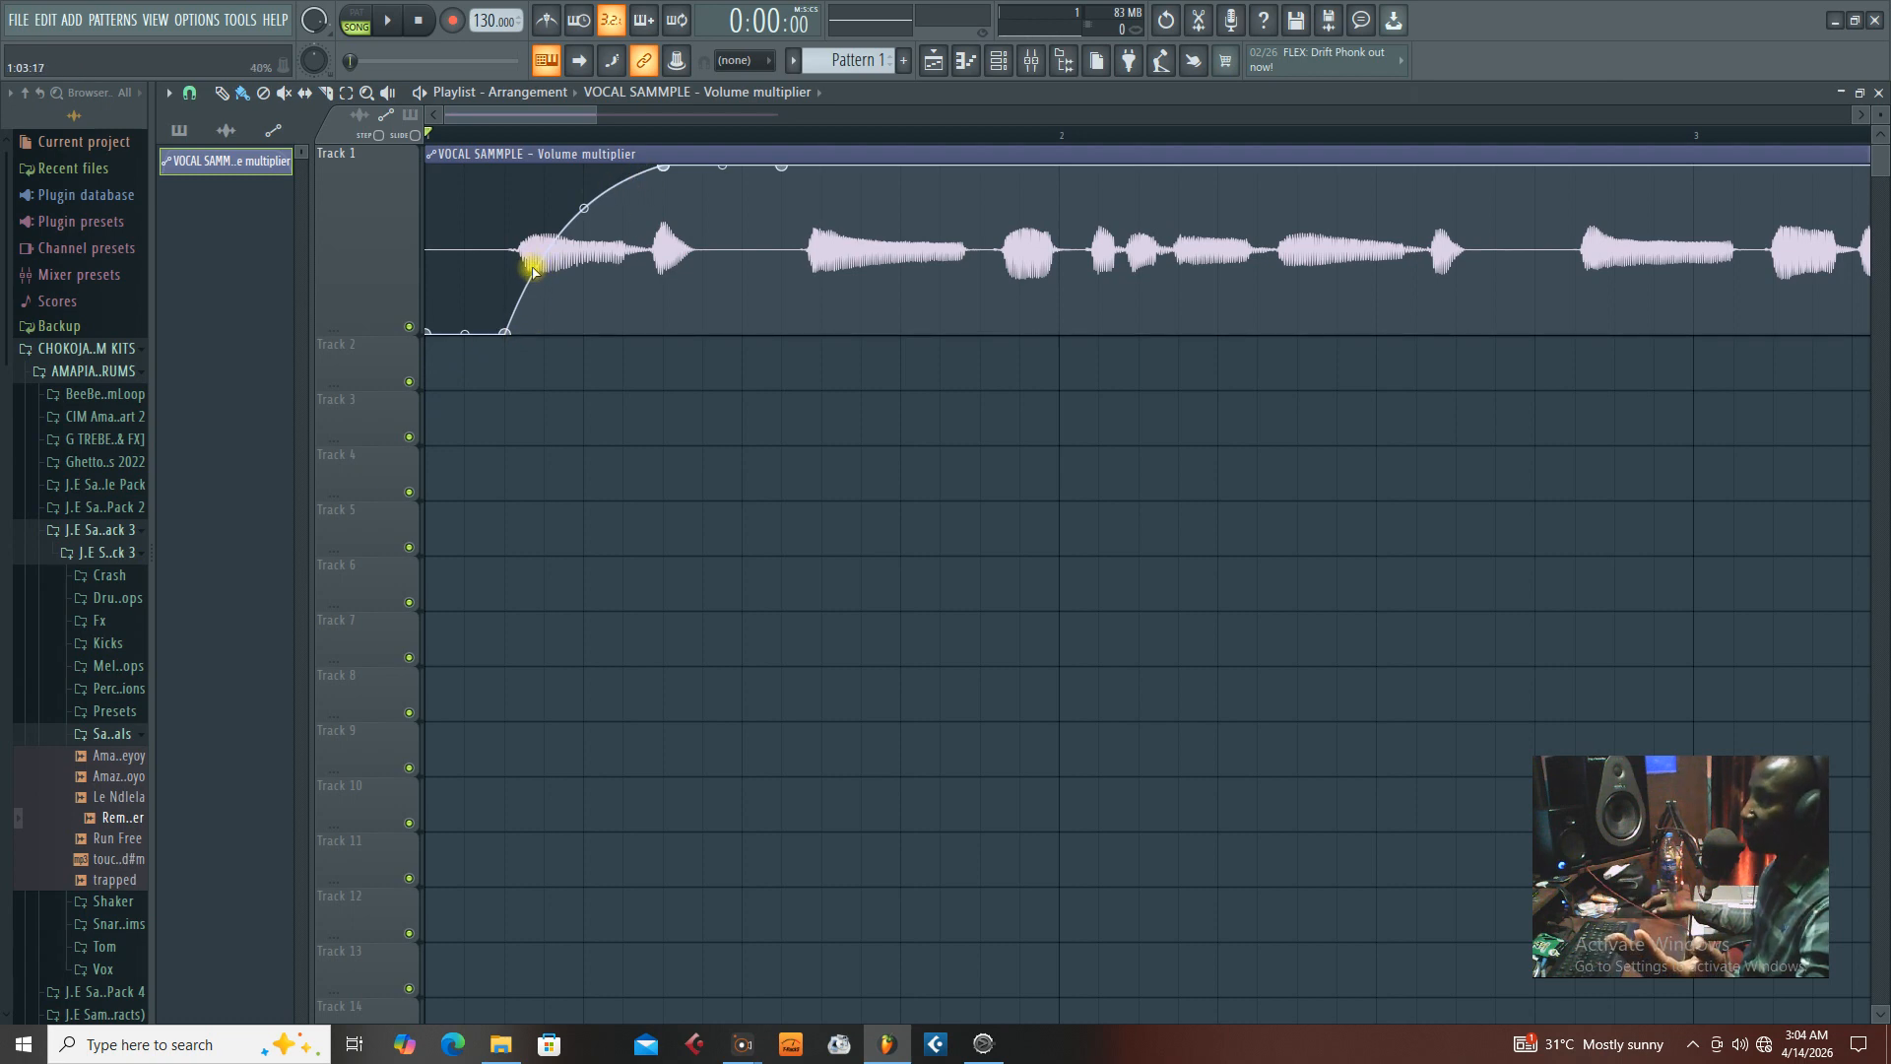
pyautogui.moveTo(533, 271); pyautogui.dragTo(548, 273)
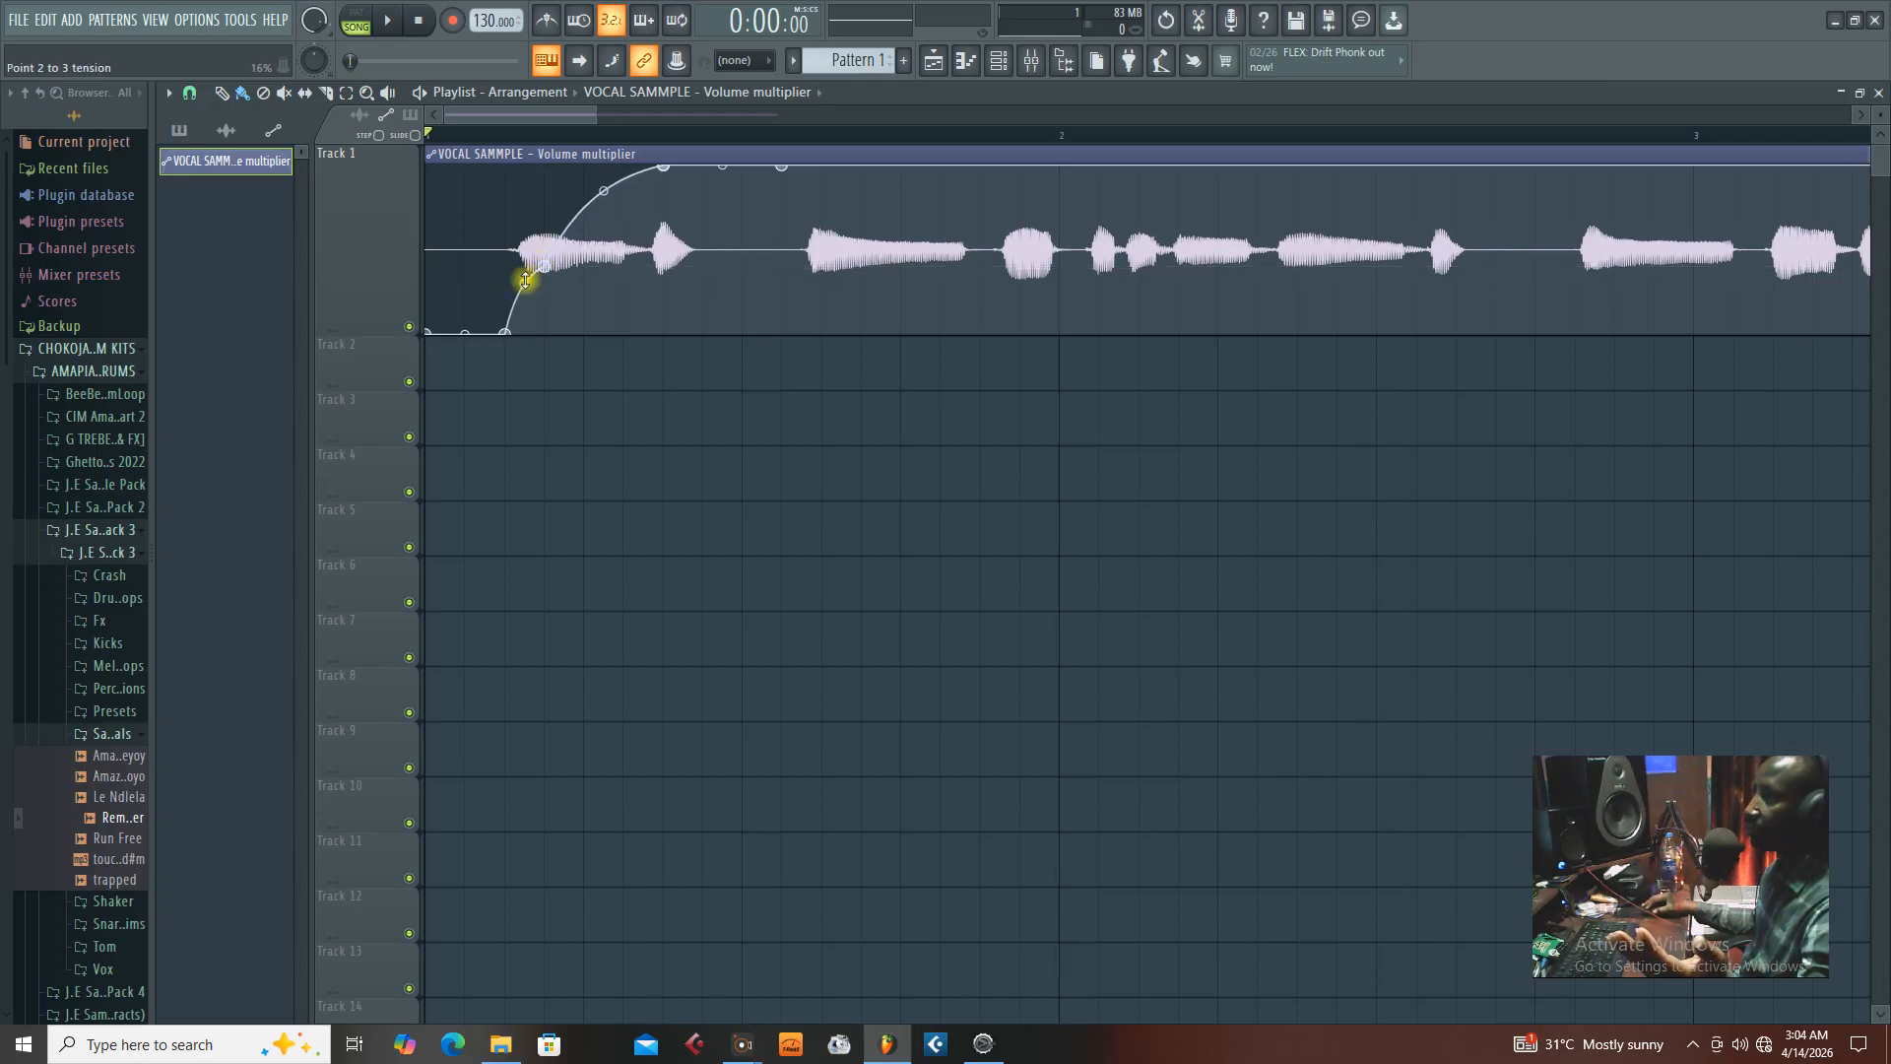
pyautogui.moveTo(547, 273); pyautogui.dragTo(553, 345)
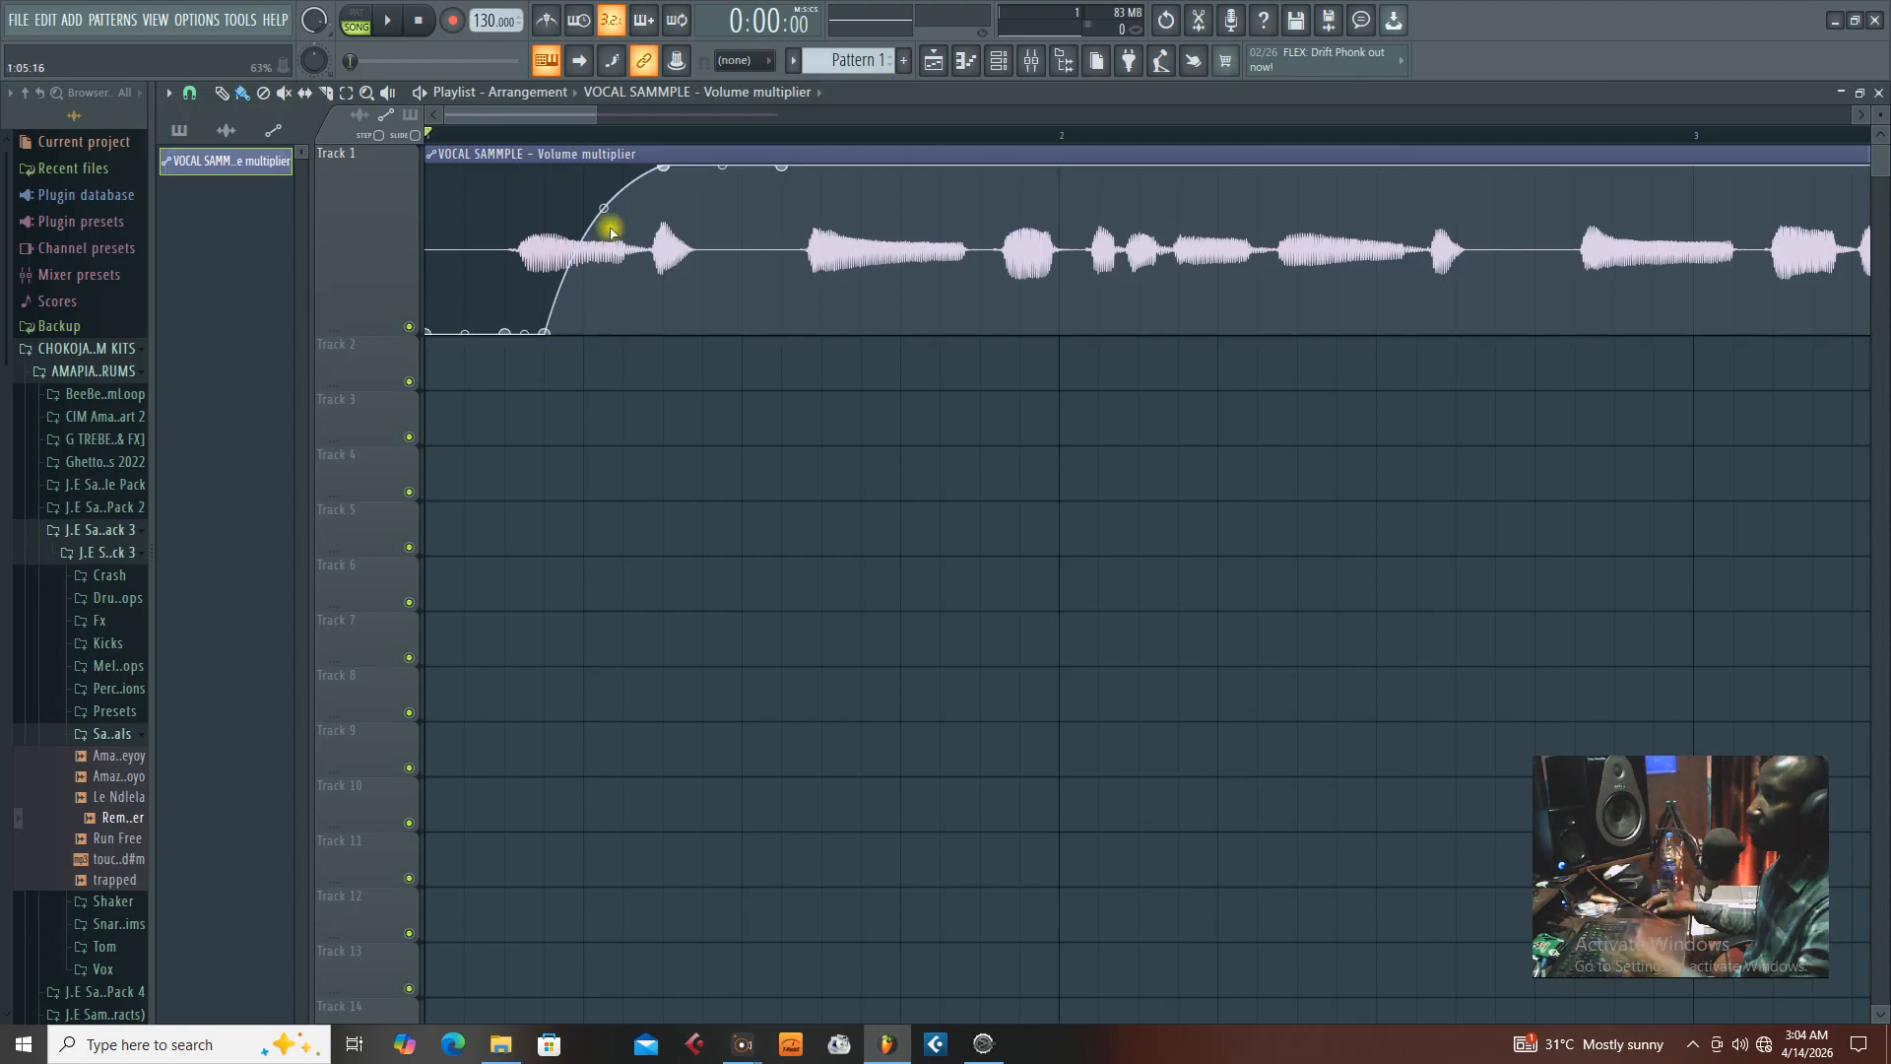
pyautogui.press('space')
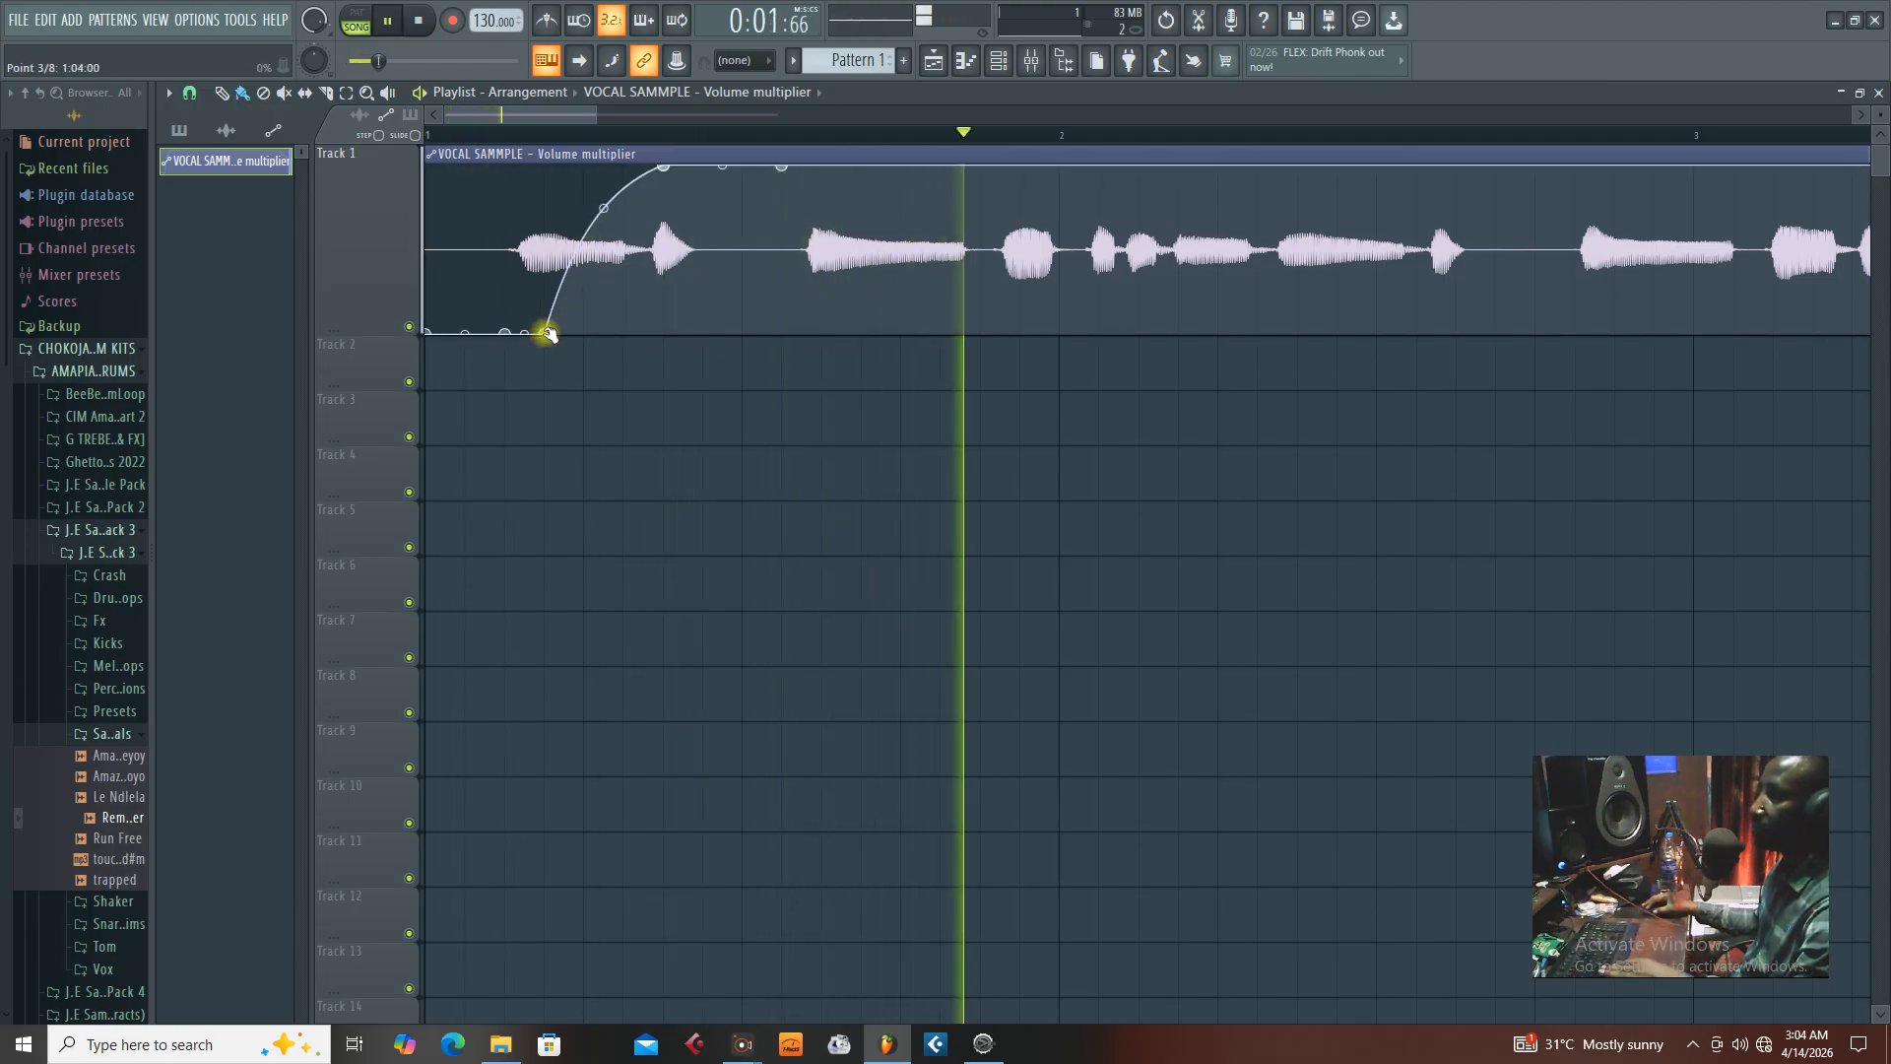
pyautogui.press('space')
# Pull the extra 0% point back to 1:03:00, audition the fade-in and delete the duplicate point there
pyautogui.moveTo(547, 333); pyautogui.dragTo(488, 332)
pyautogui.press('space')
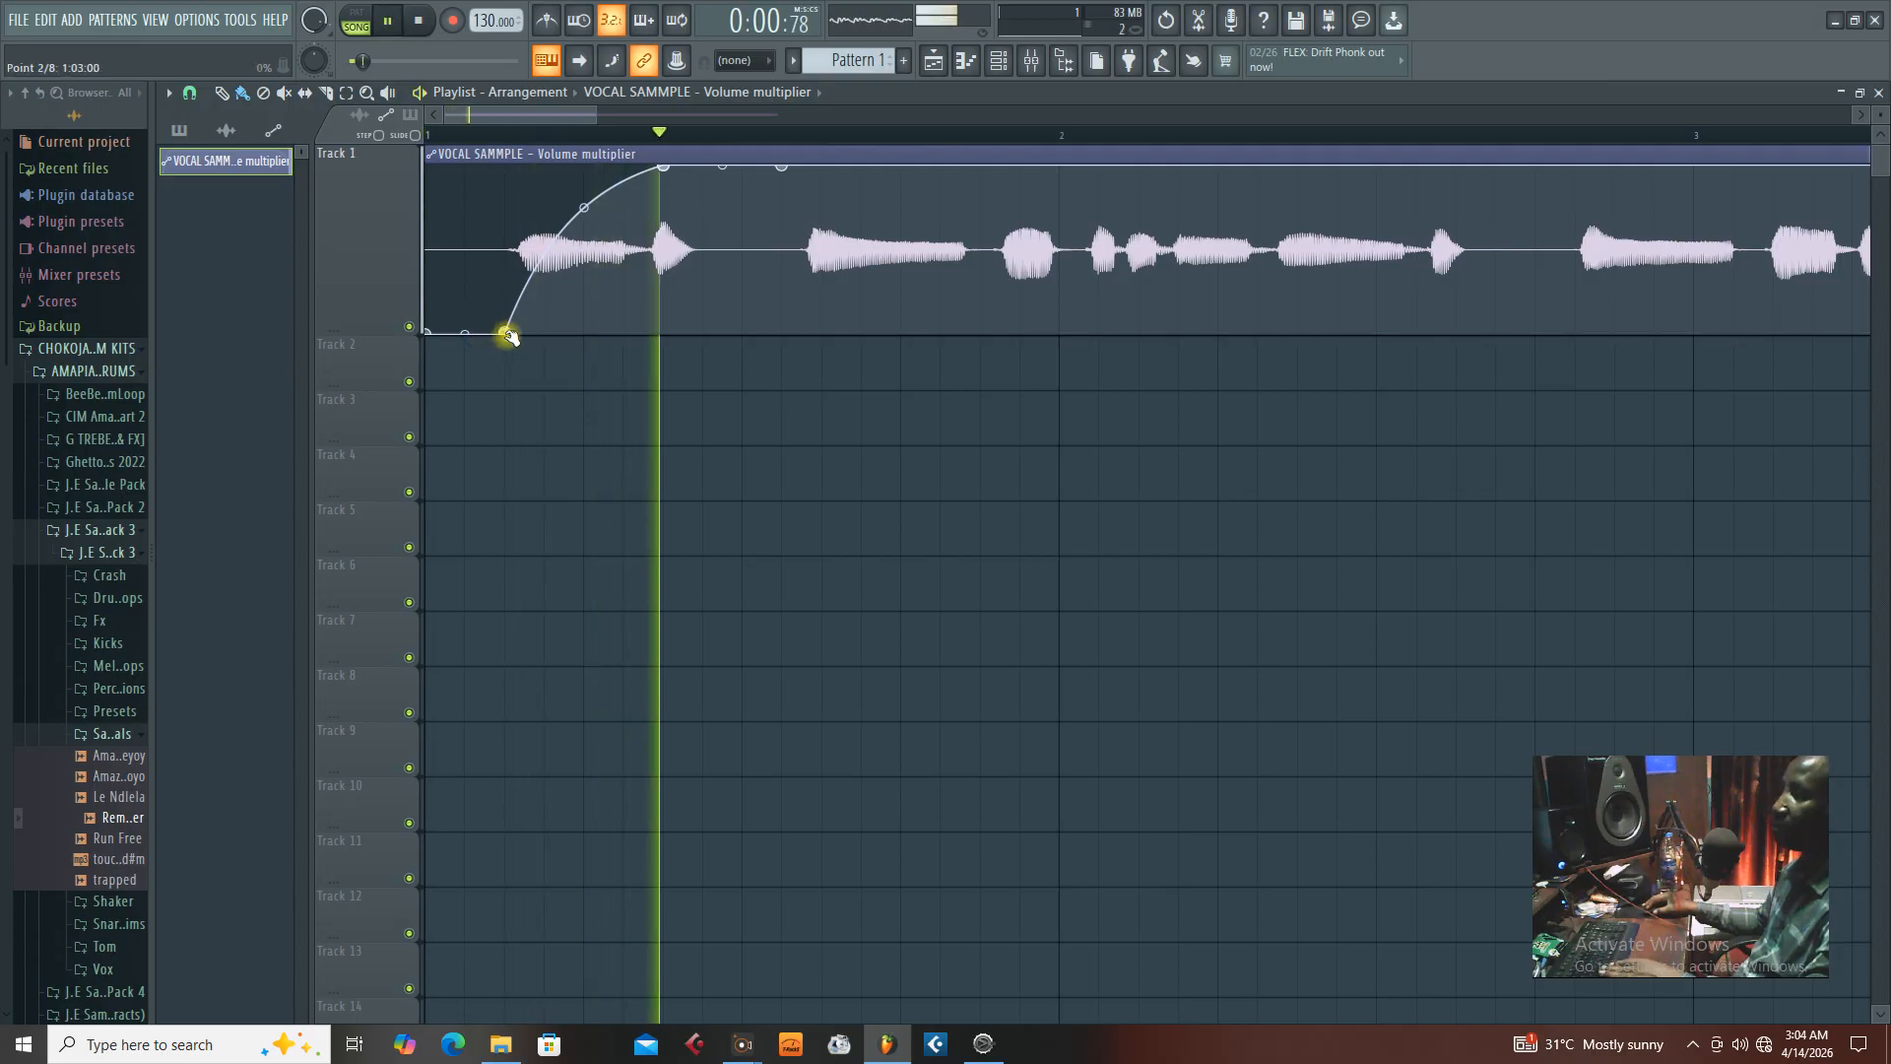
pyautogui.press('space')
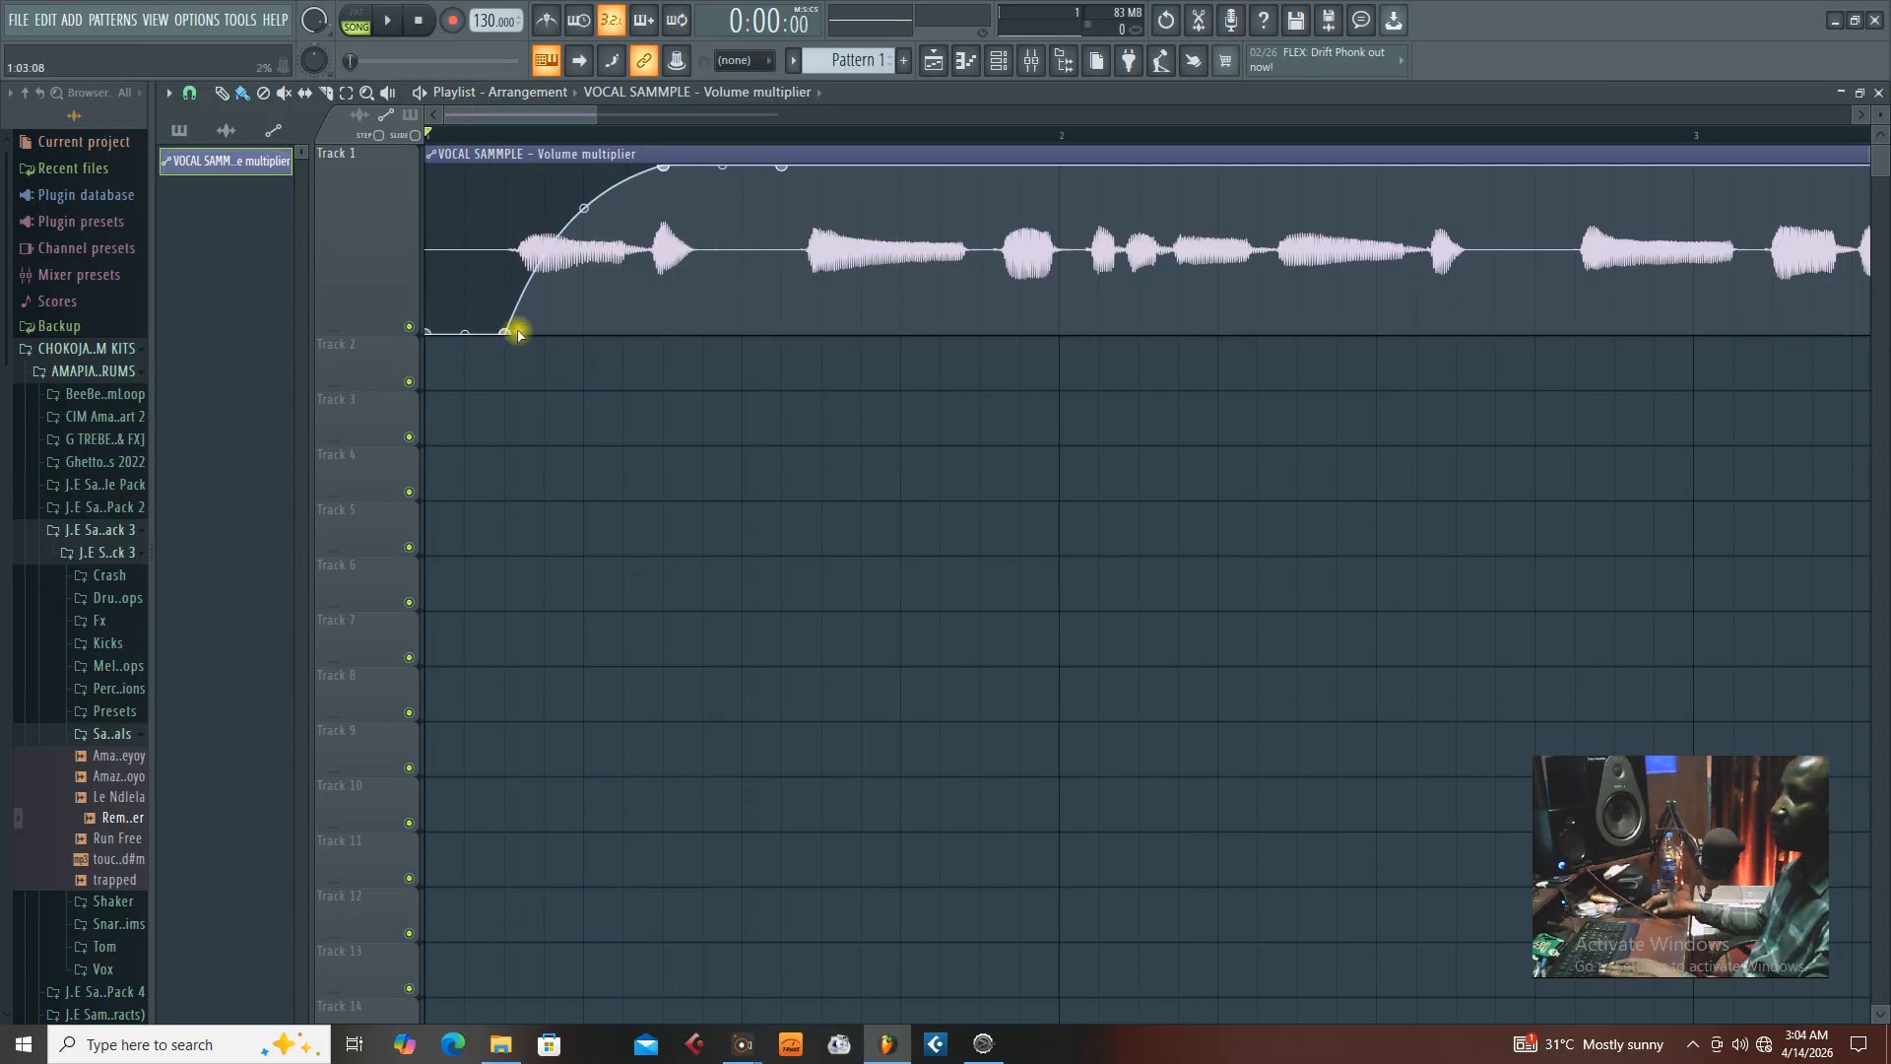
pyautogui.rightClick(506, 335)
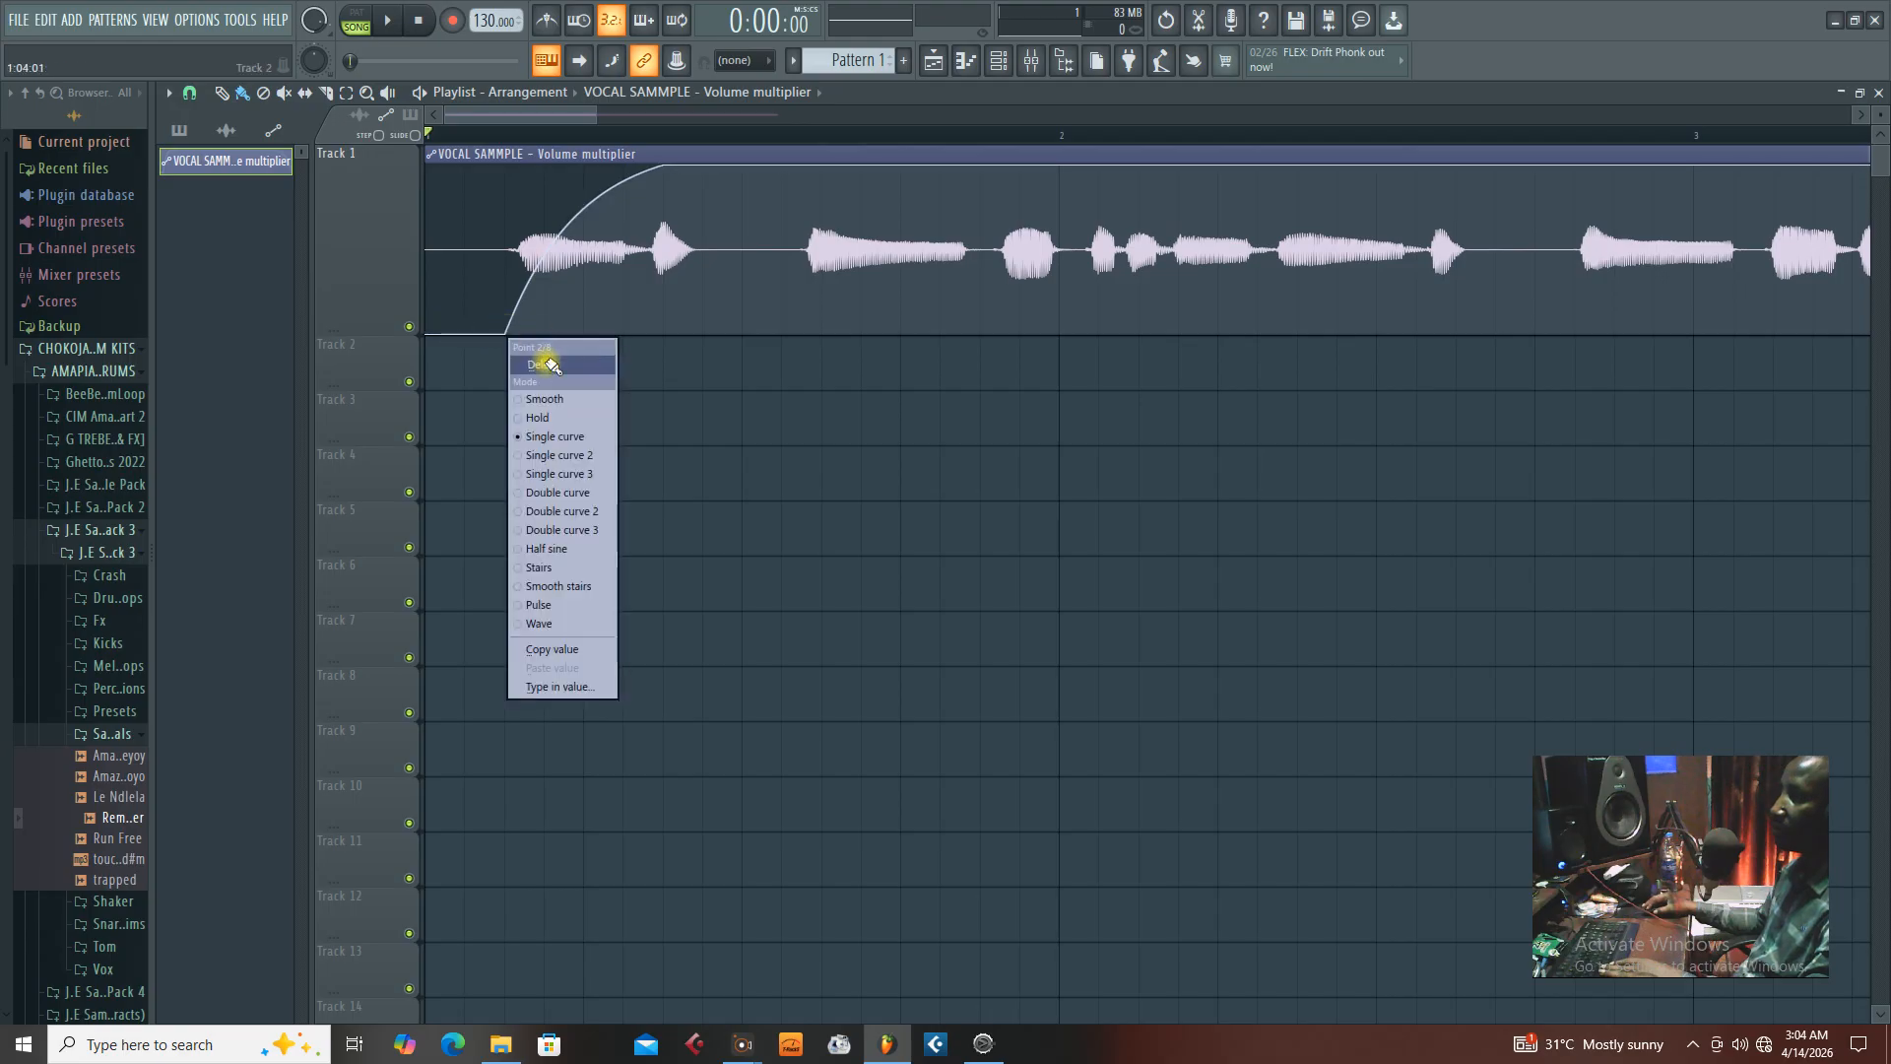
pyautogui.click(548, 366)
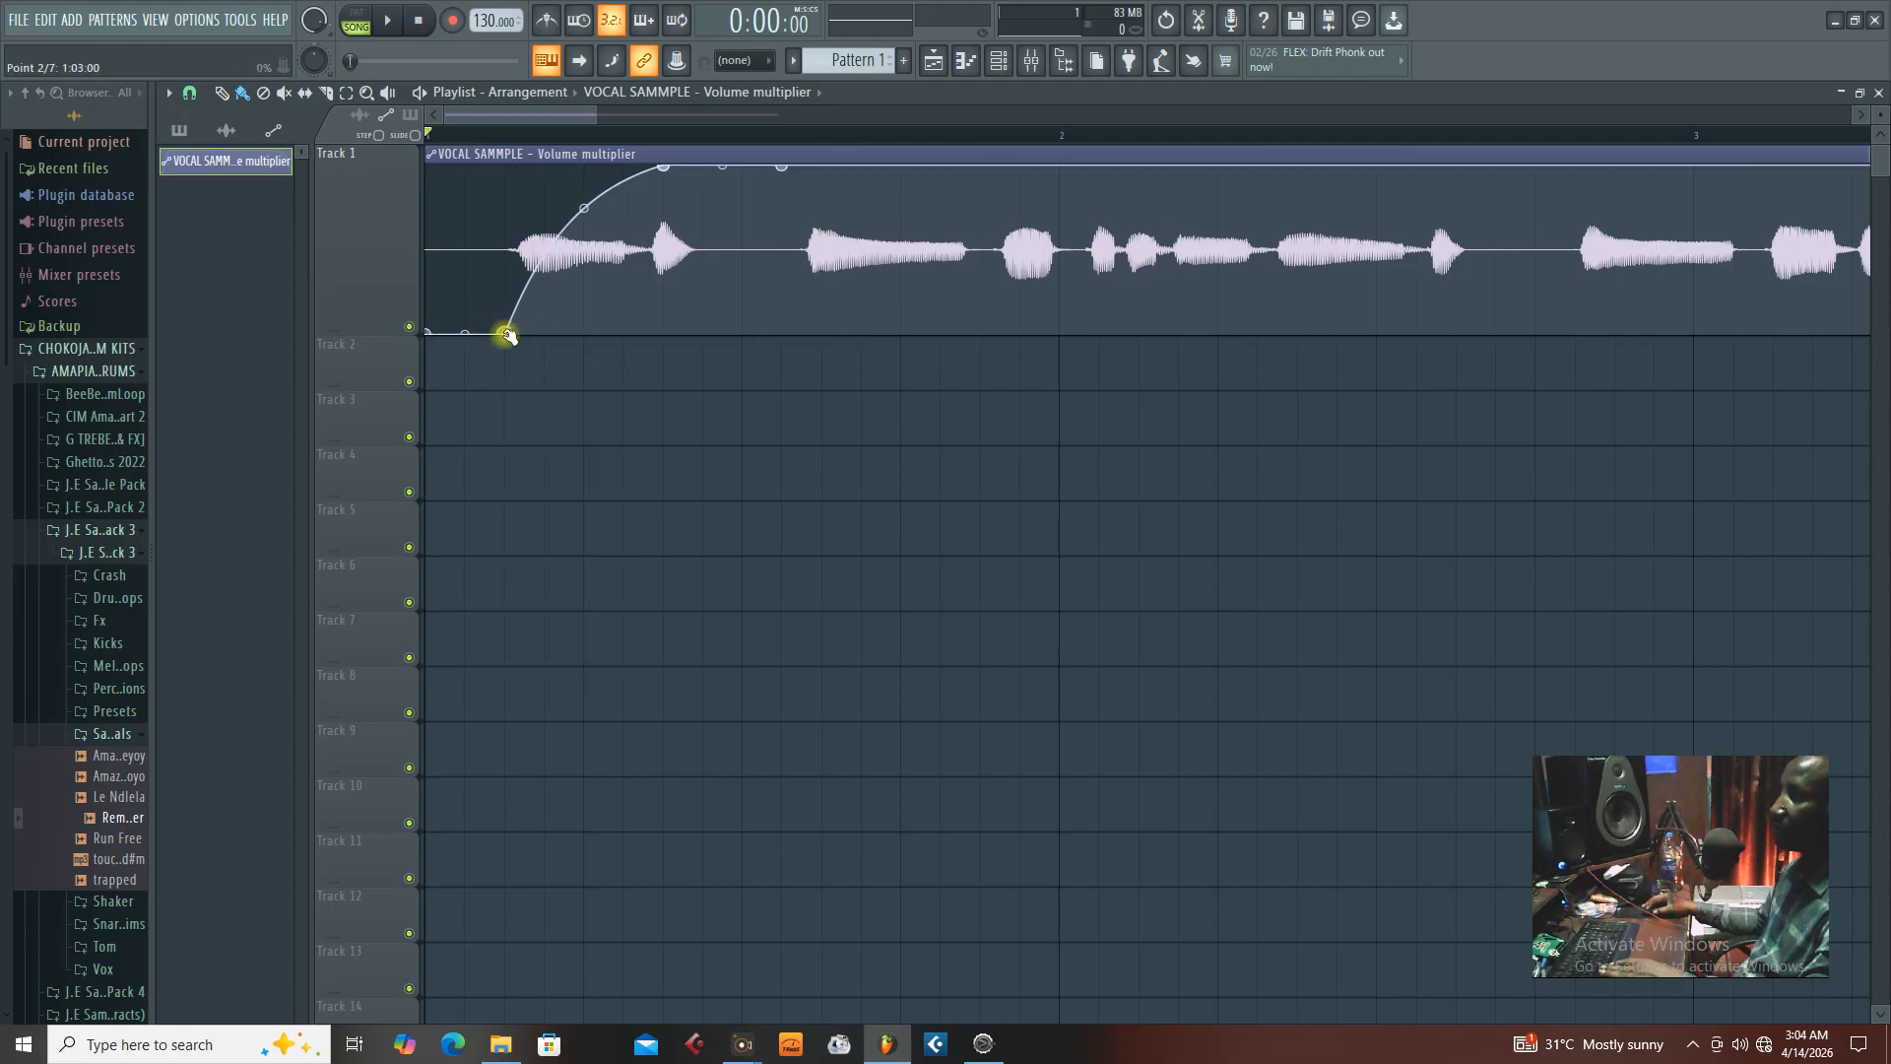
# Audition the fade-in with its 0% point at 1:02:00 and nearer the clip's start, and return the point to 1:03:00
pyautogui.moveTo(506, 335); pyautogui.dragTo(470, 329)
pyautogui.press('space')
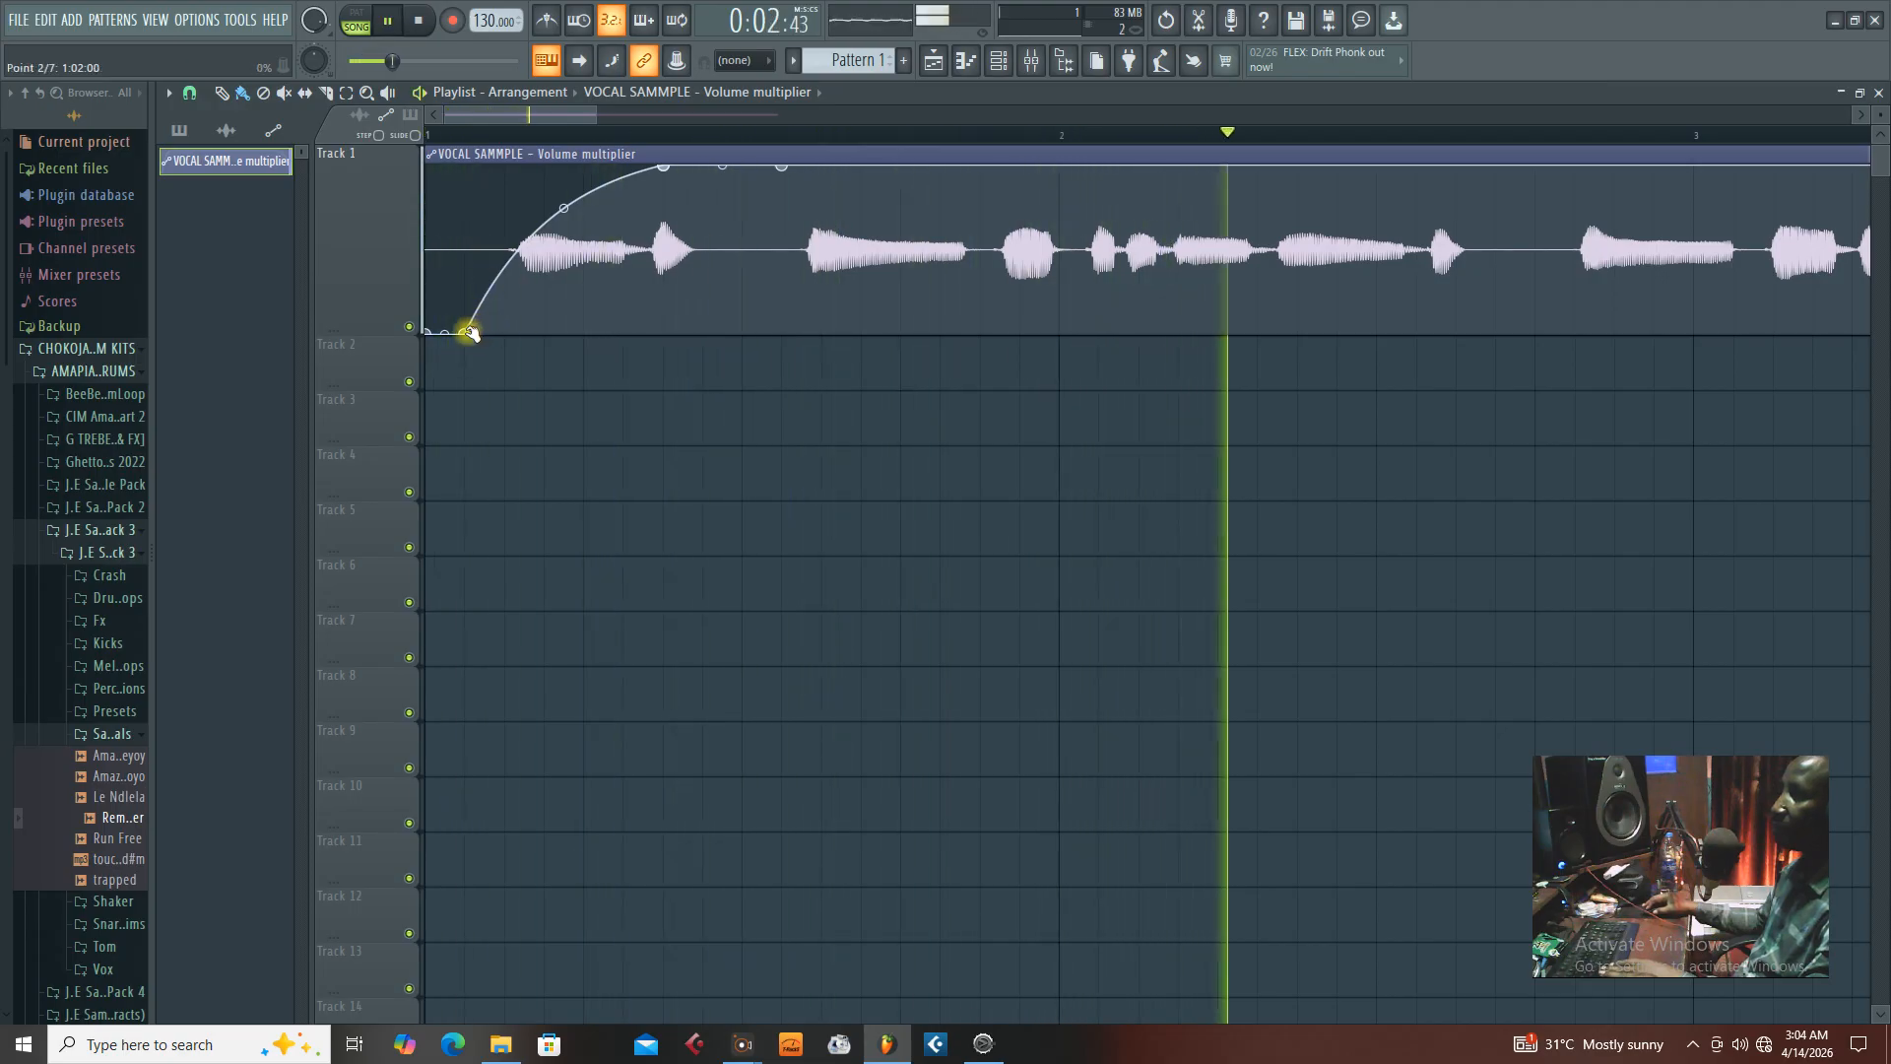
pyautogui.press('space')
pyautogui.moveTo(464, 331); pyautogui.dragTo(429, 328)
pyautogui.press('space')
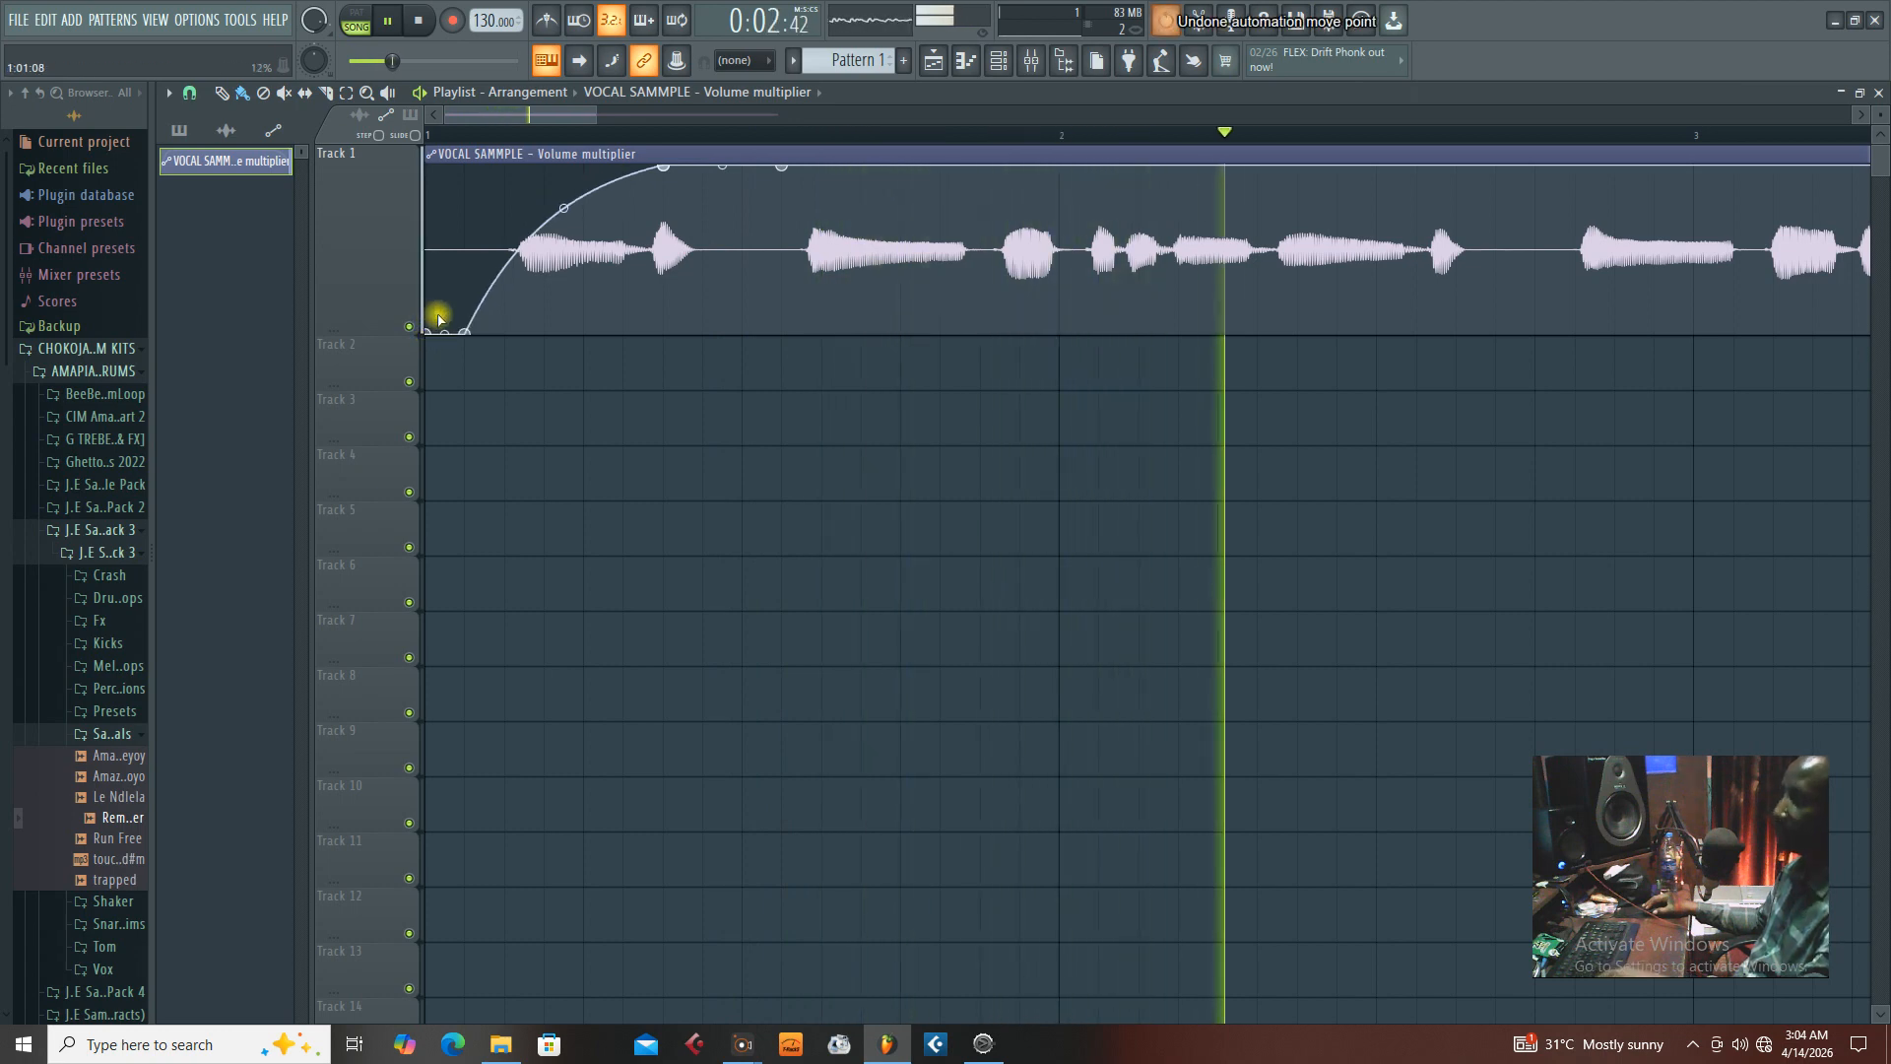
pyautogui.press('space')
pyautogui.moveTo(429, 329); pyautogui.dragTo(515, 332)
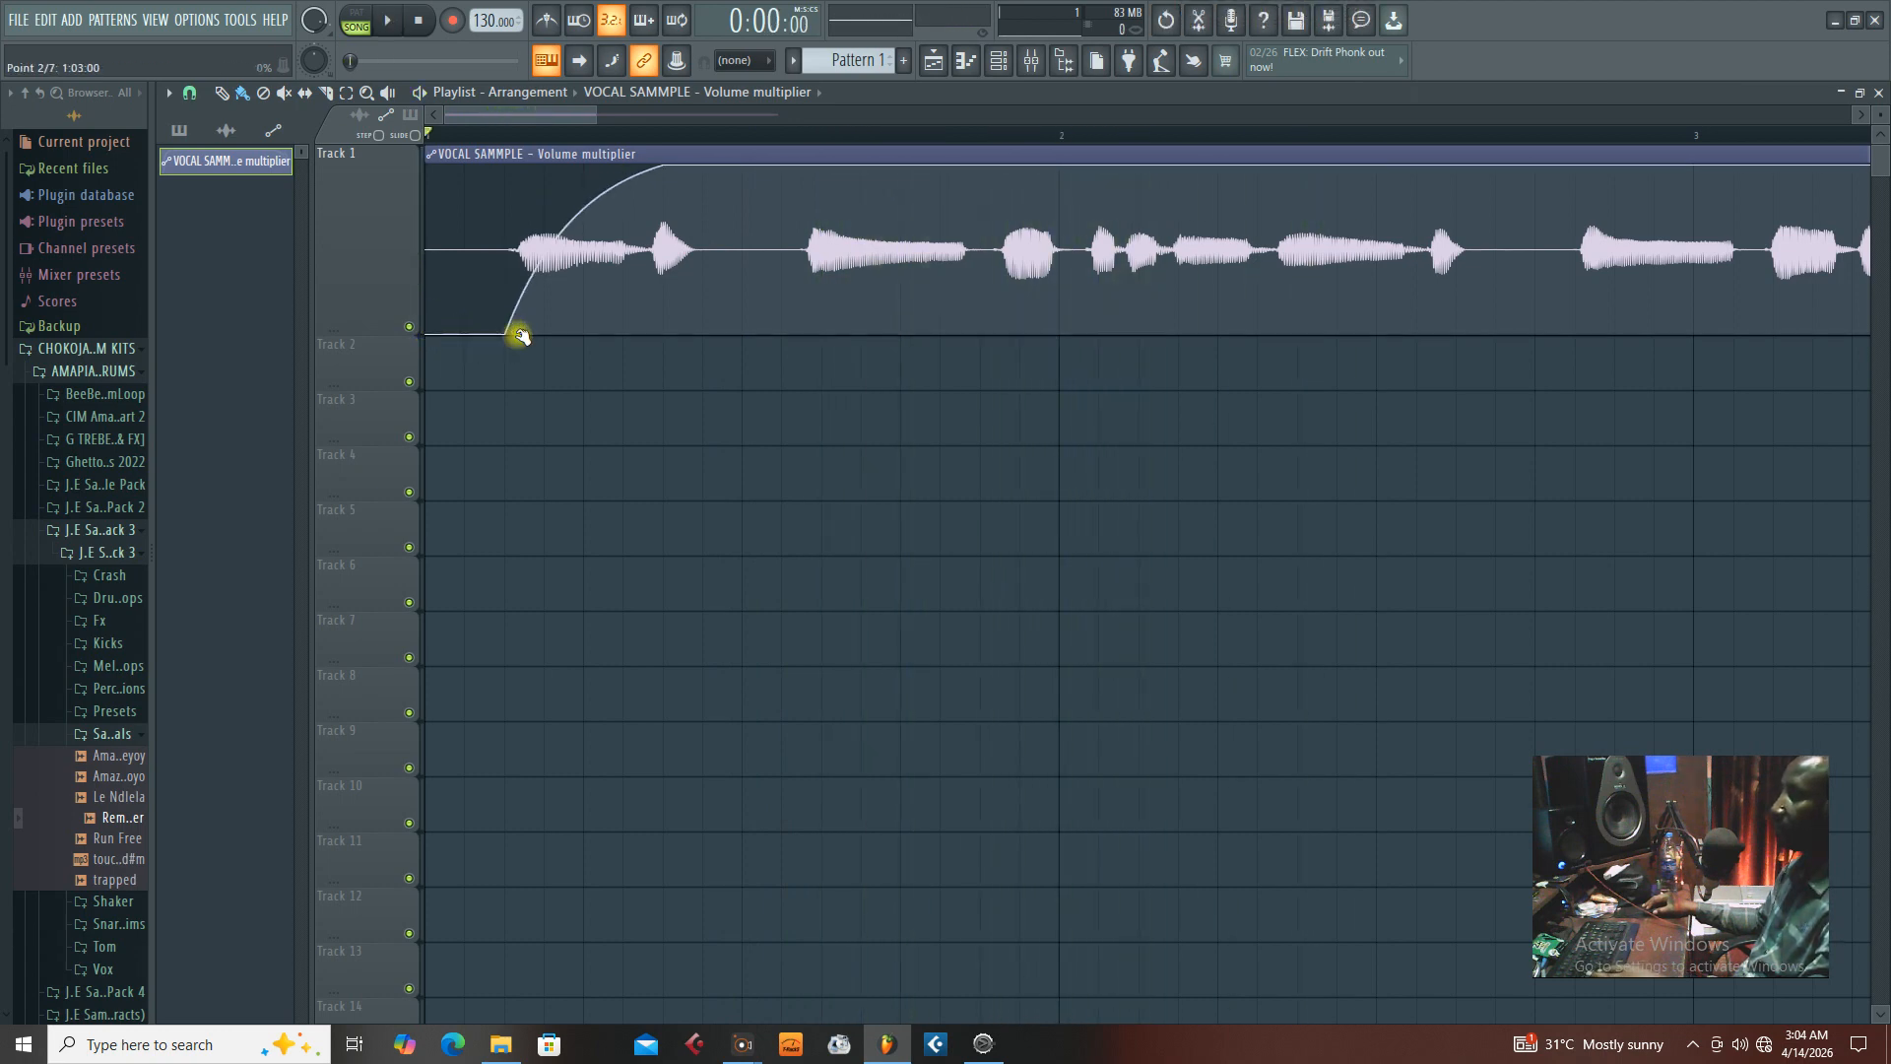
# Play the vocal's opening to check the fade-in that starts from the 0% point at 1:03:00
pyautogui.press('space')
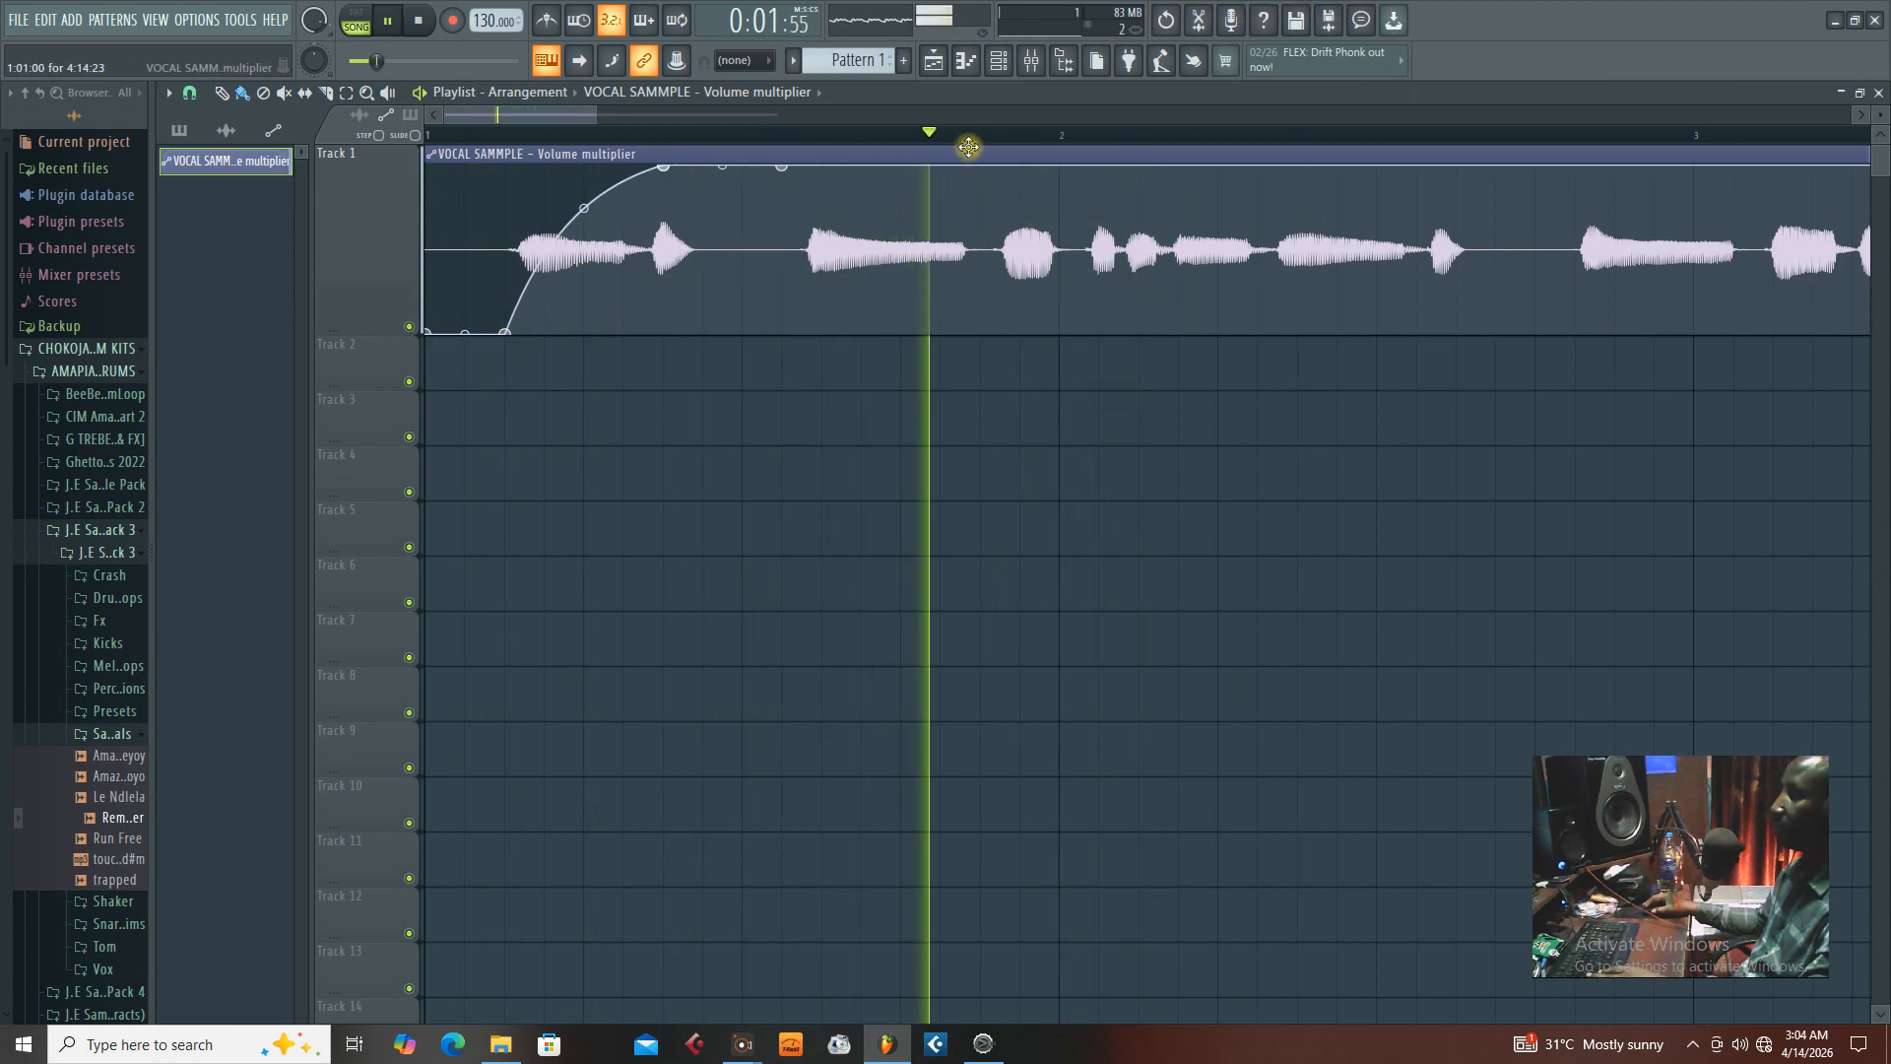
pyautogui.moveTo(601, 120); pyautogui.dragTo(989, 115)
pyautogui.press('space')
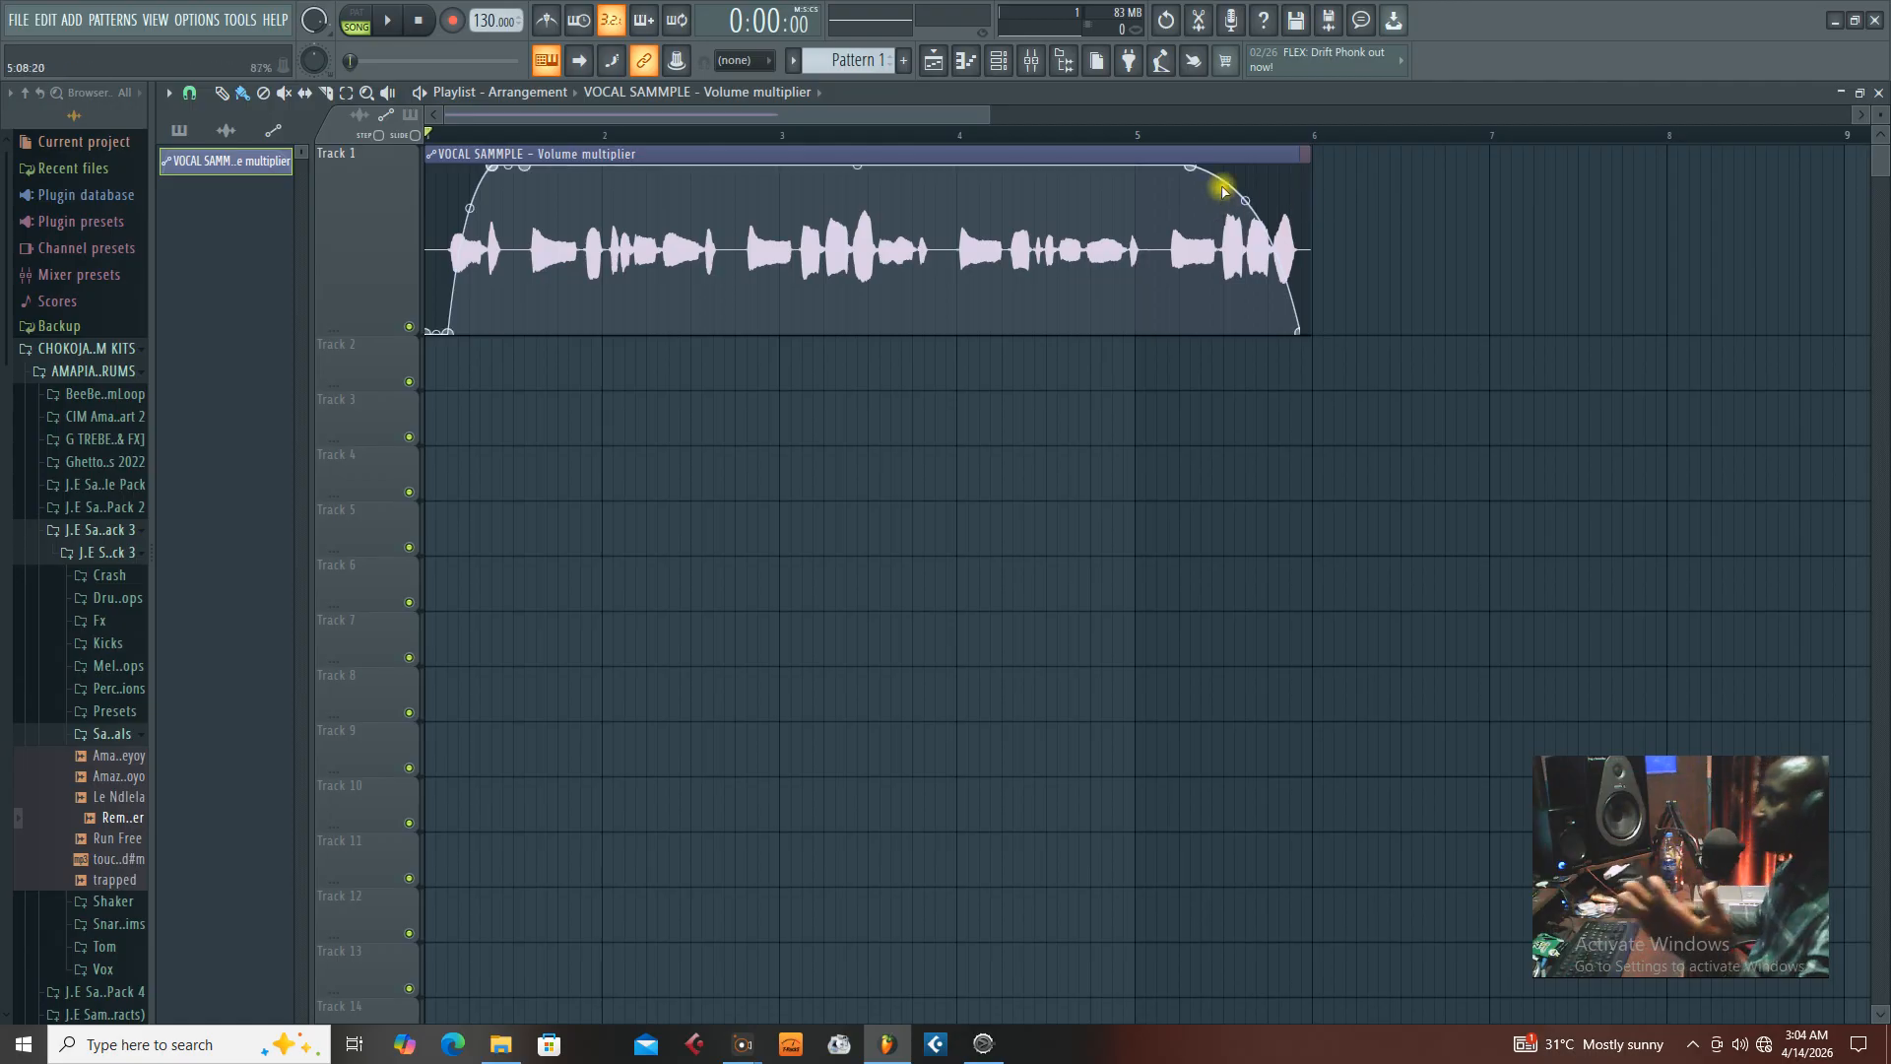
# Add an automation point at 4:15:00 and another low on the fade-out curve near the clip's end
pyautogui.rightClick(1112, 166)
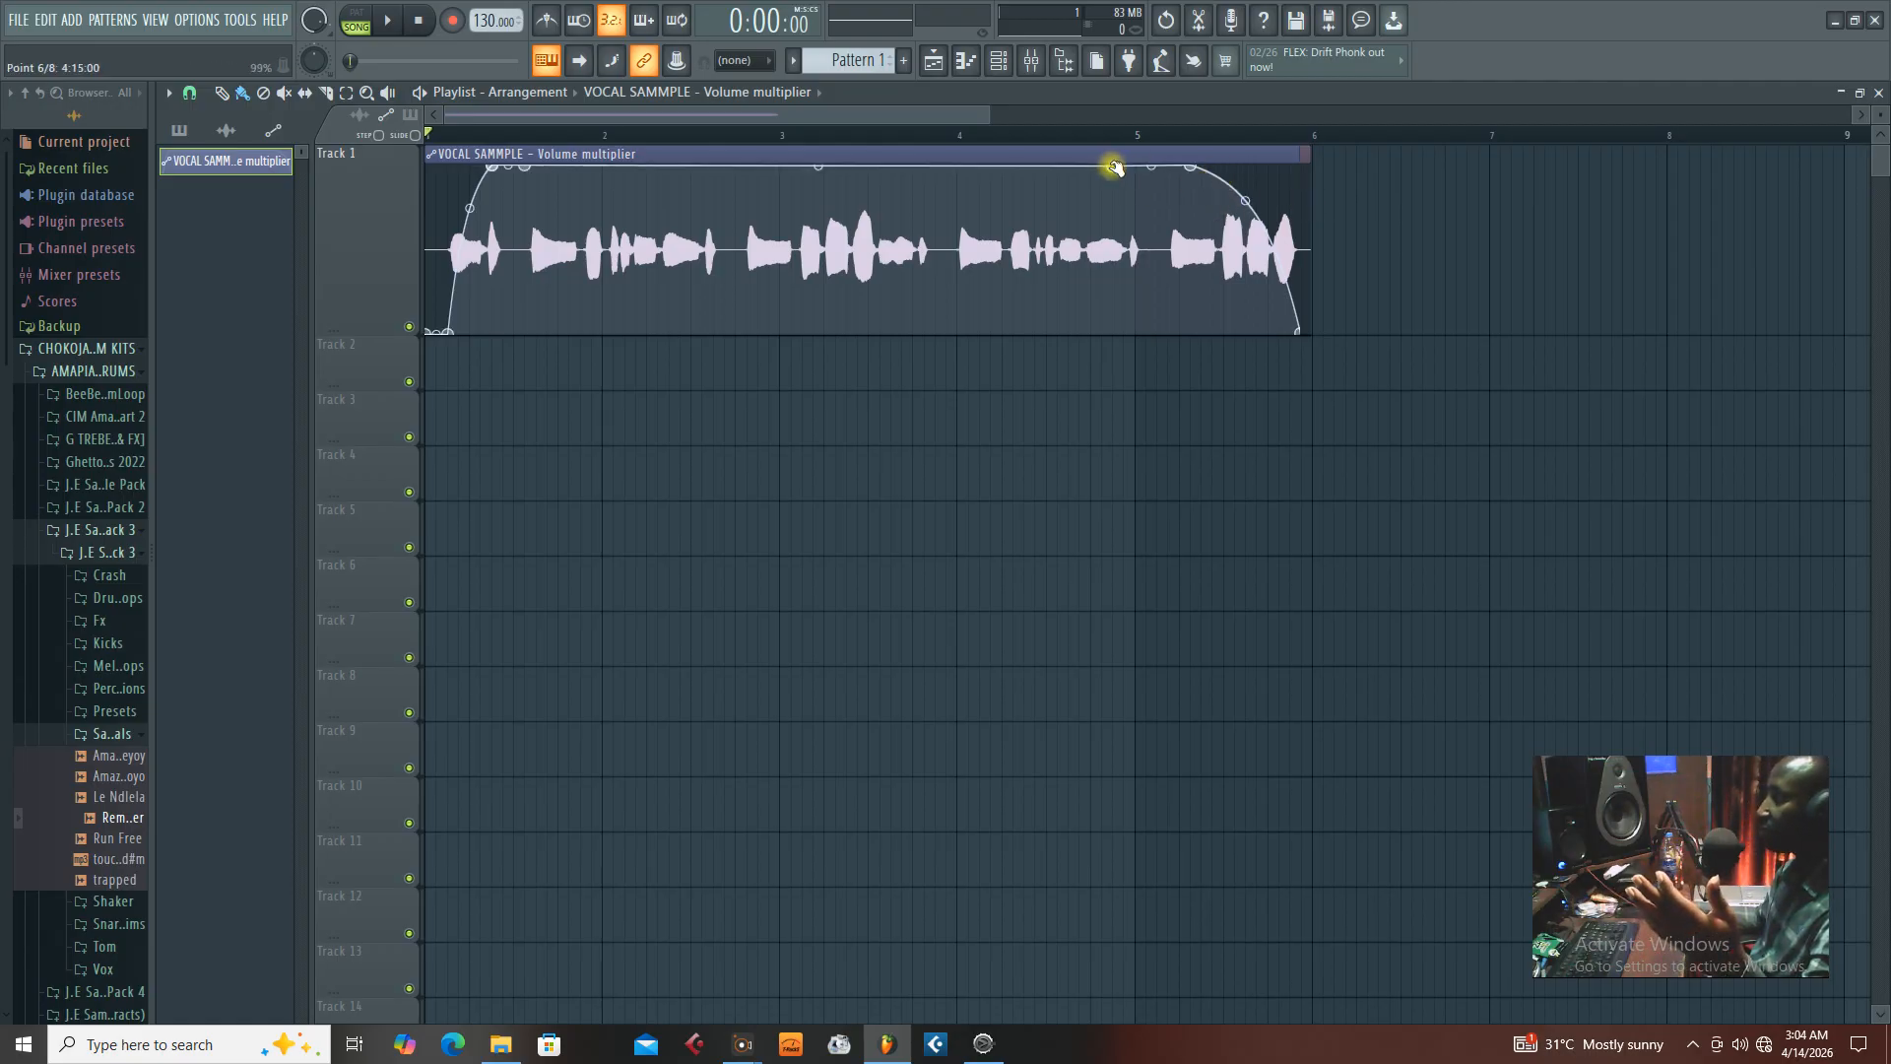
pyautogui.rightClick(1210, 174)
pyautogui.moveTo(1227, 175); pyautogui.dragTo(1268, 221)
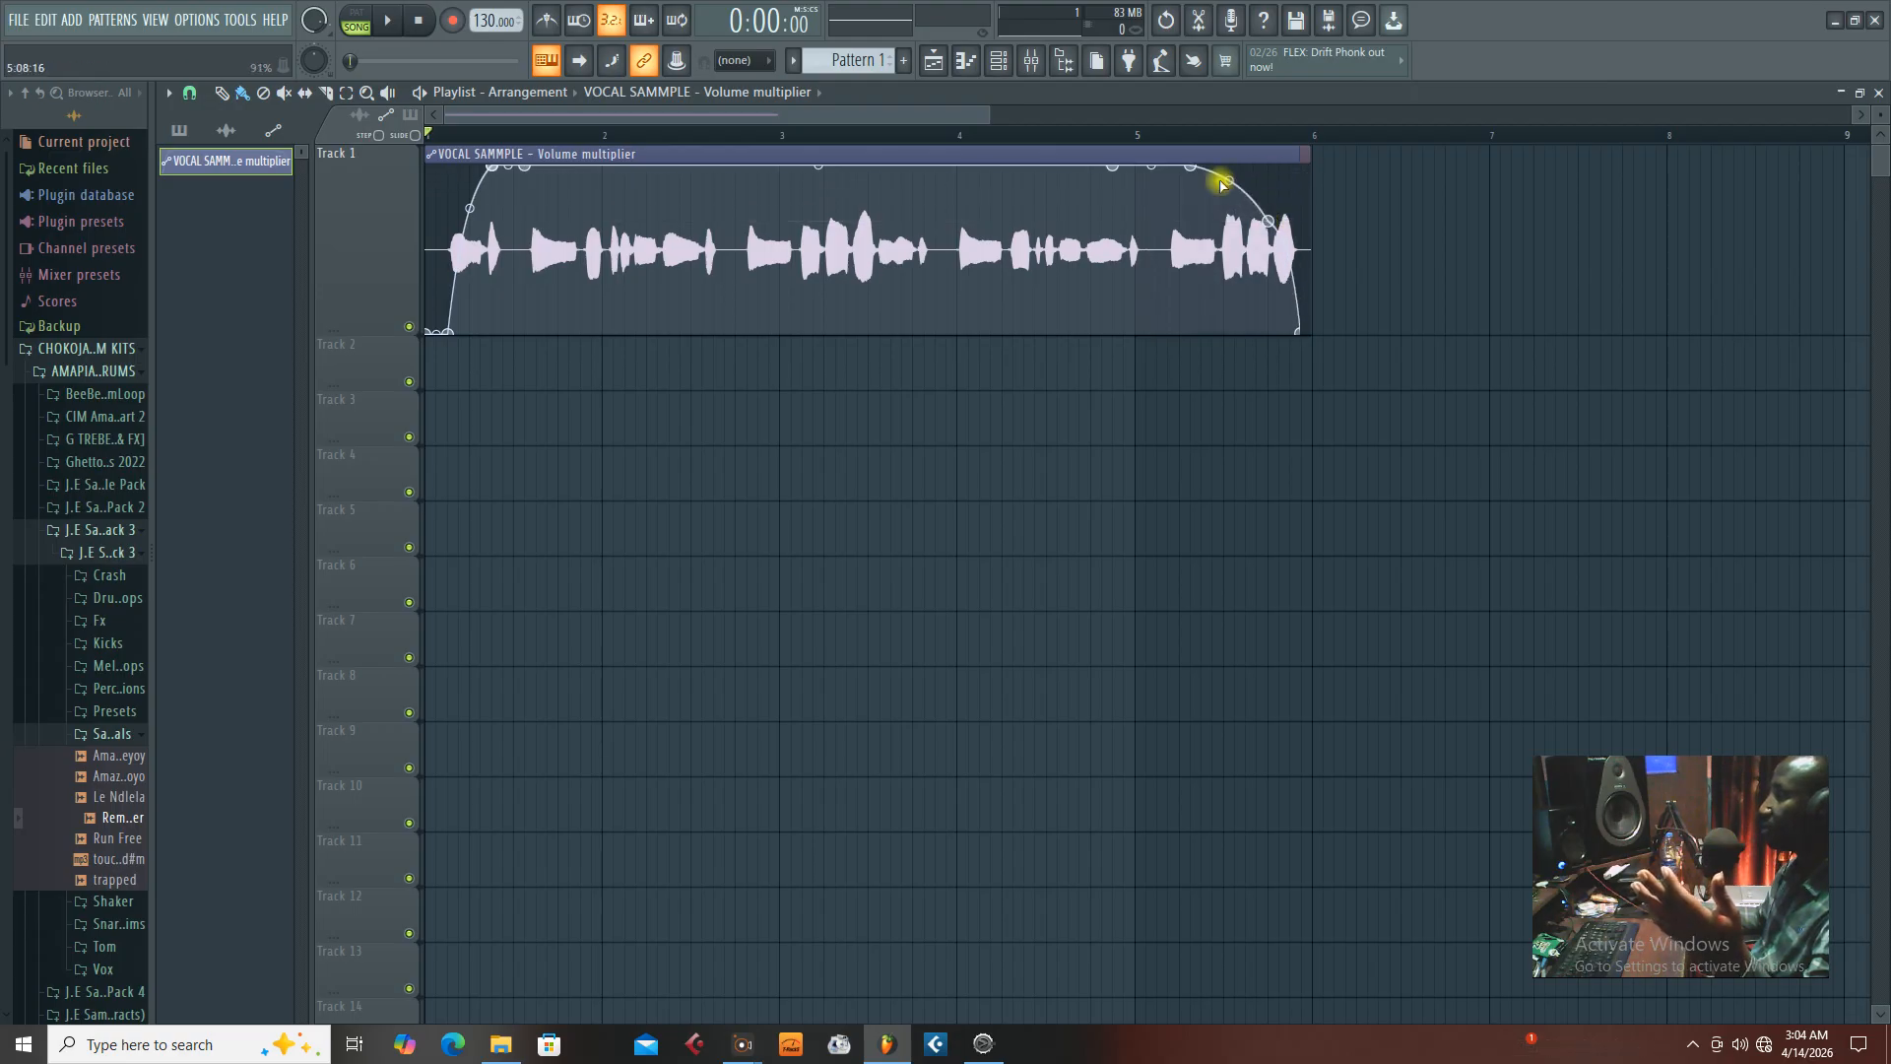
# Delete the two full-volume points before the fade-out and place a new 100% point at the fade-out's start in bar 5
pyautogui.rightClick(1192, 167)
pyautogui.click(1233, 197)
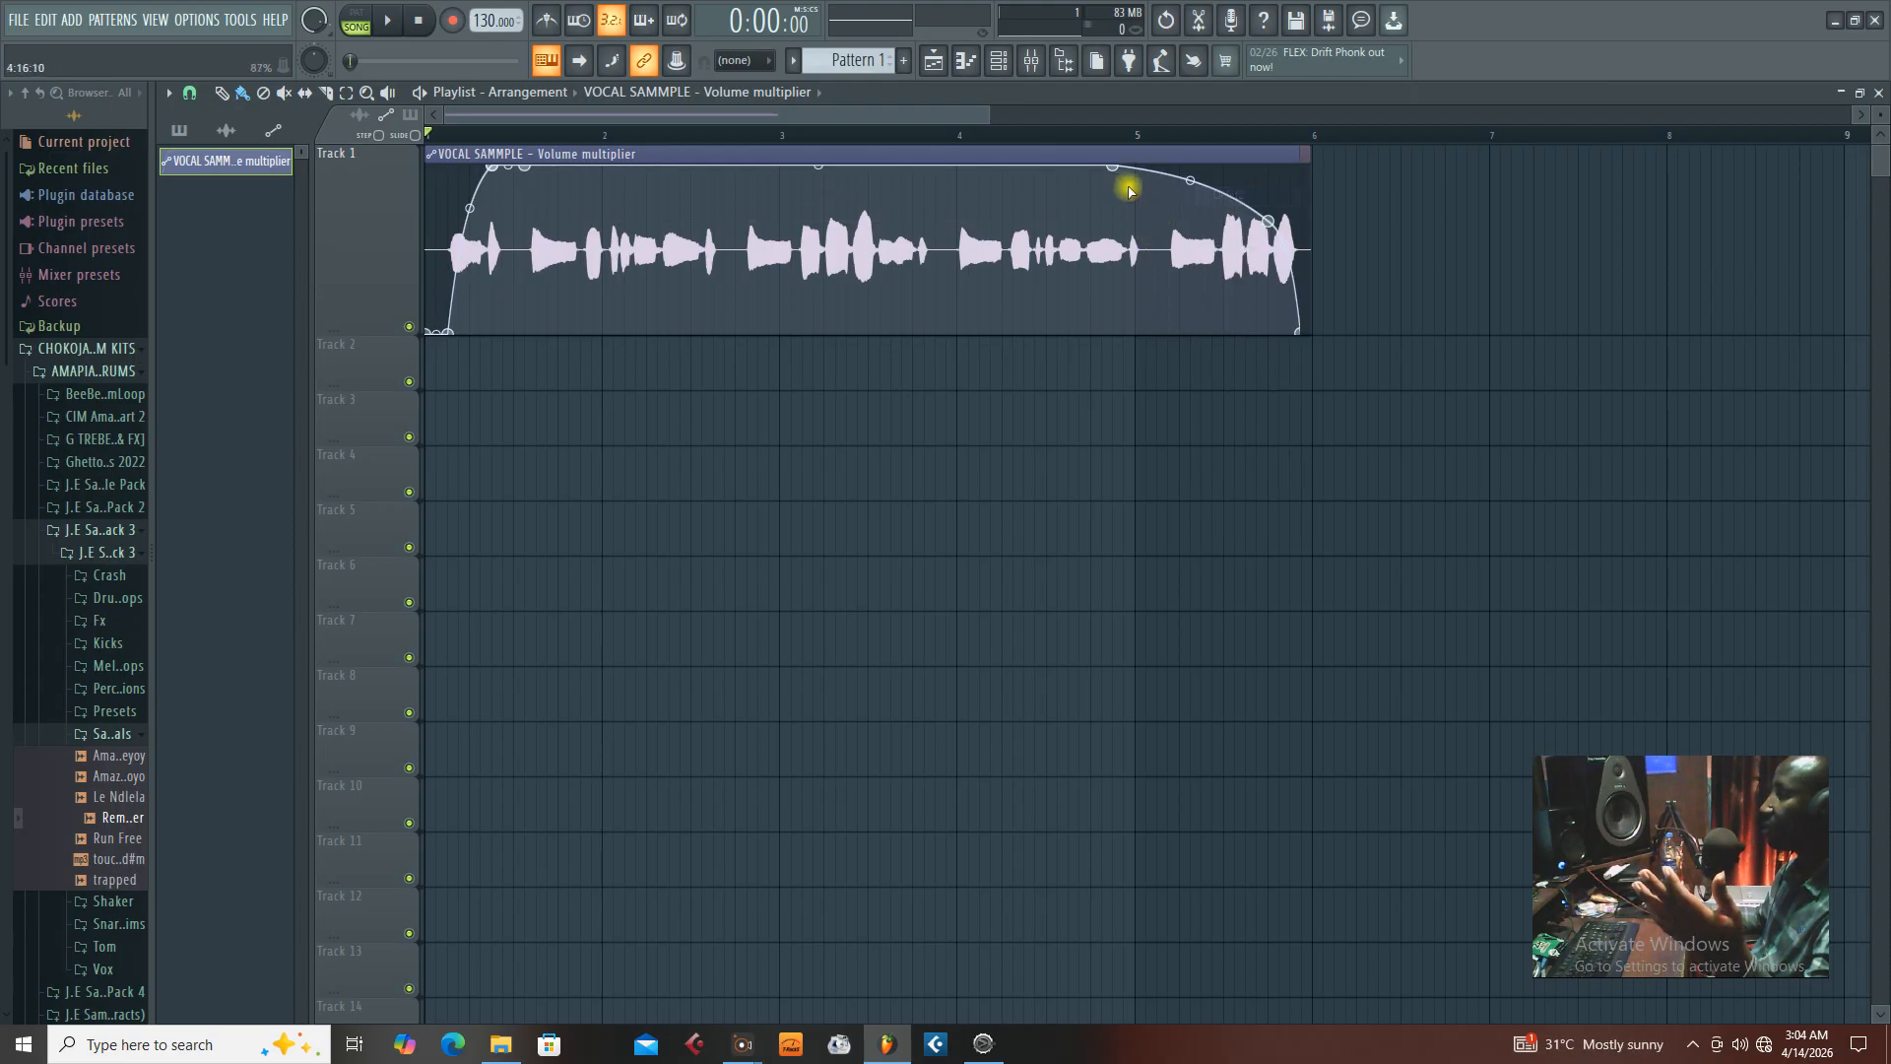
pyautogui.rightClick(1116, 173)
pyautogui.click(1162, 195)
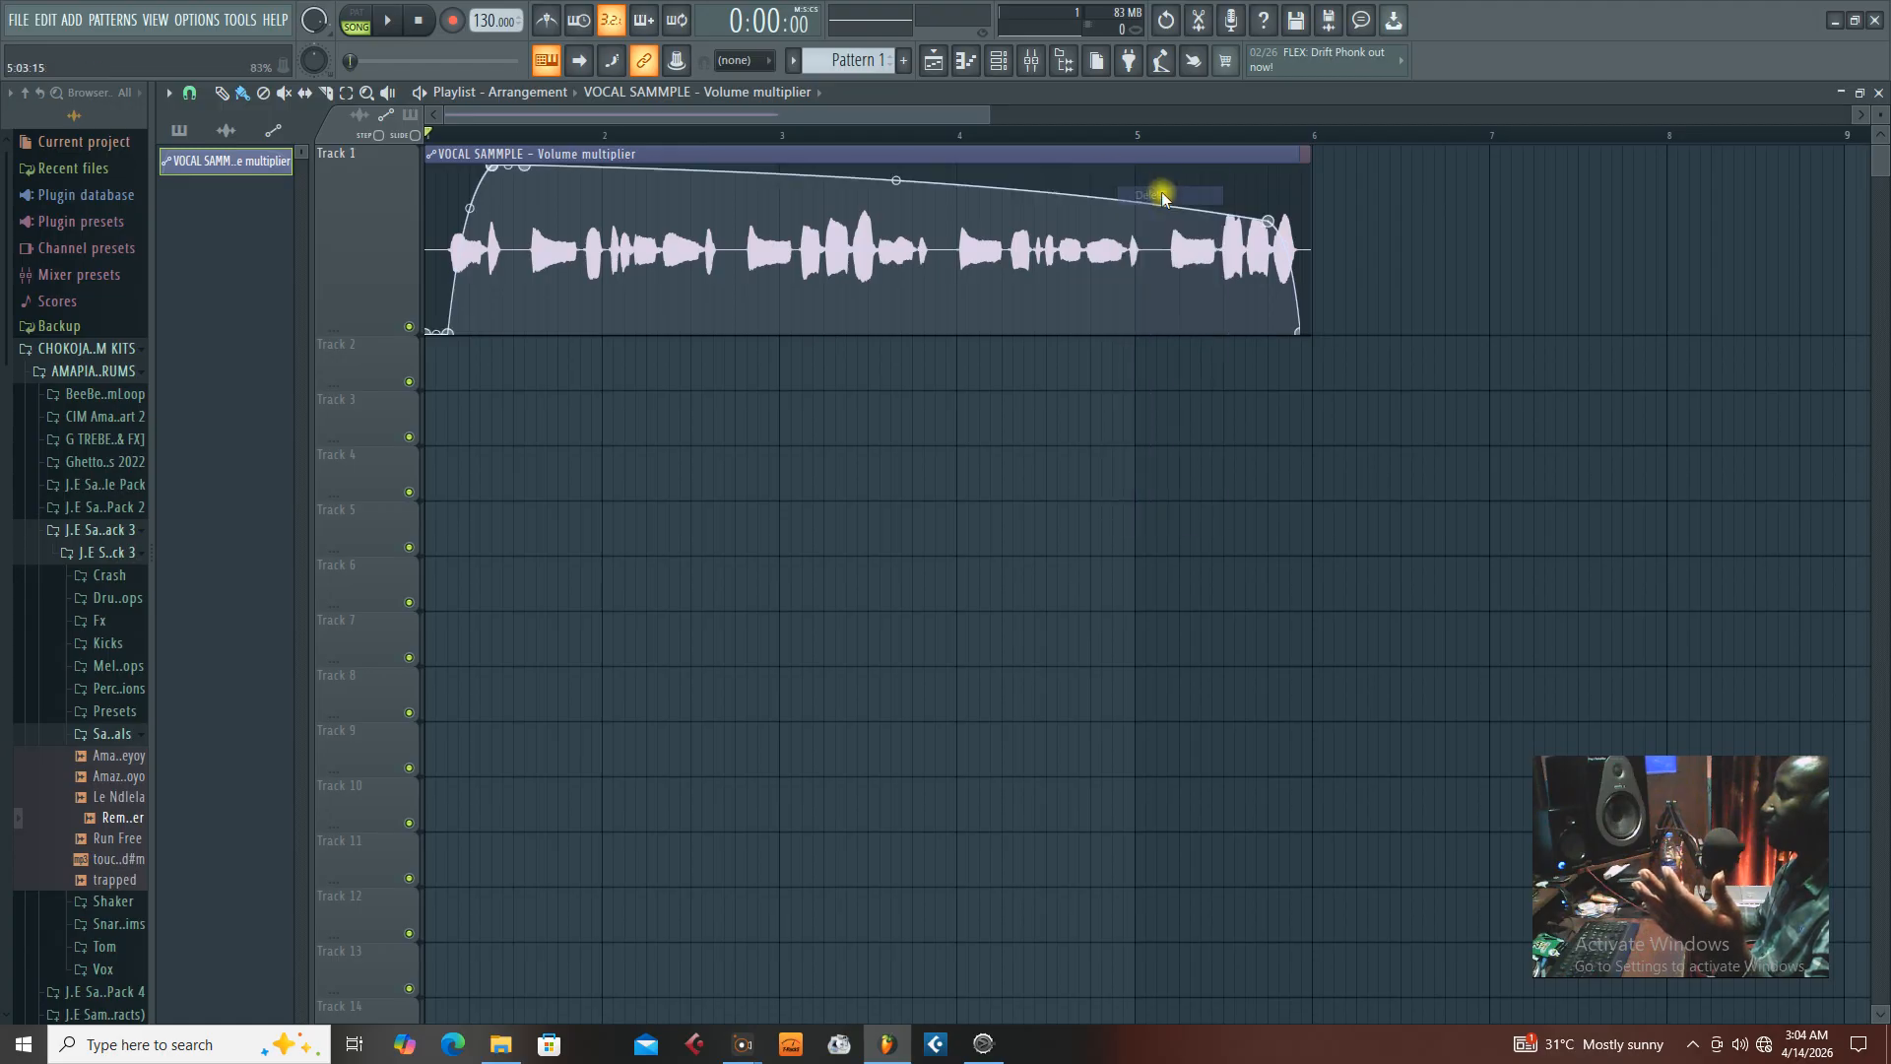
pyautogui.click(1060, 194)
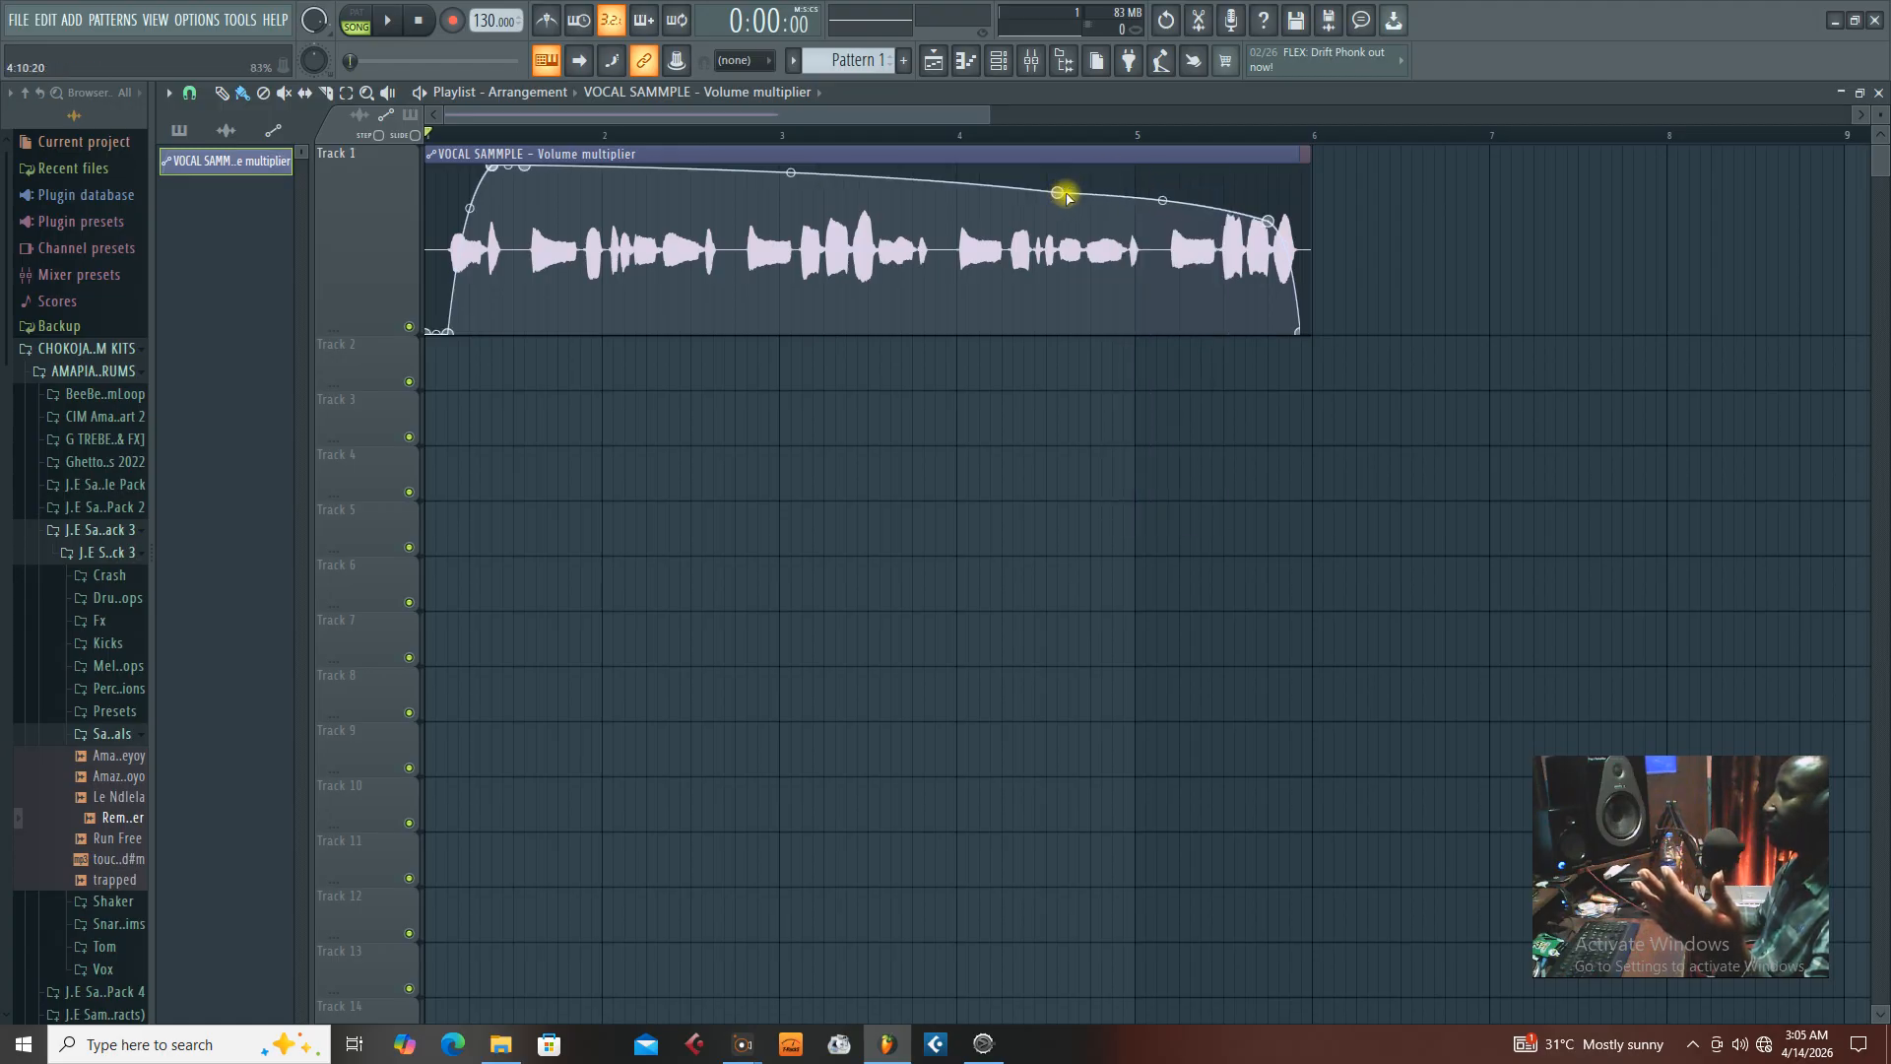
pyautogui.moveTo(1066, 194); pyautogui.dragTo(1194, 147)
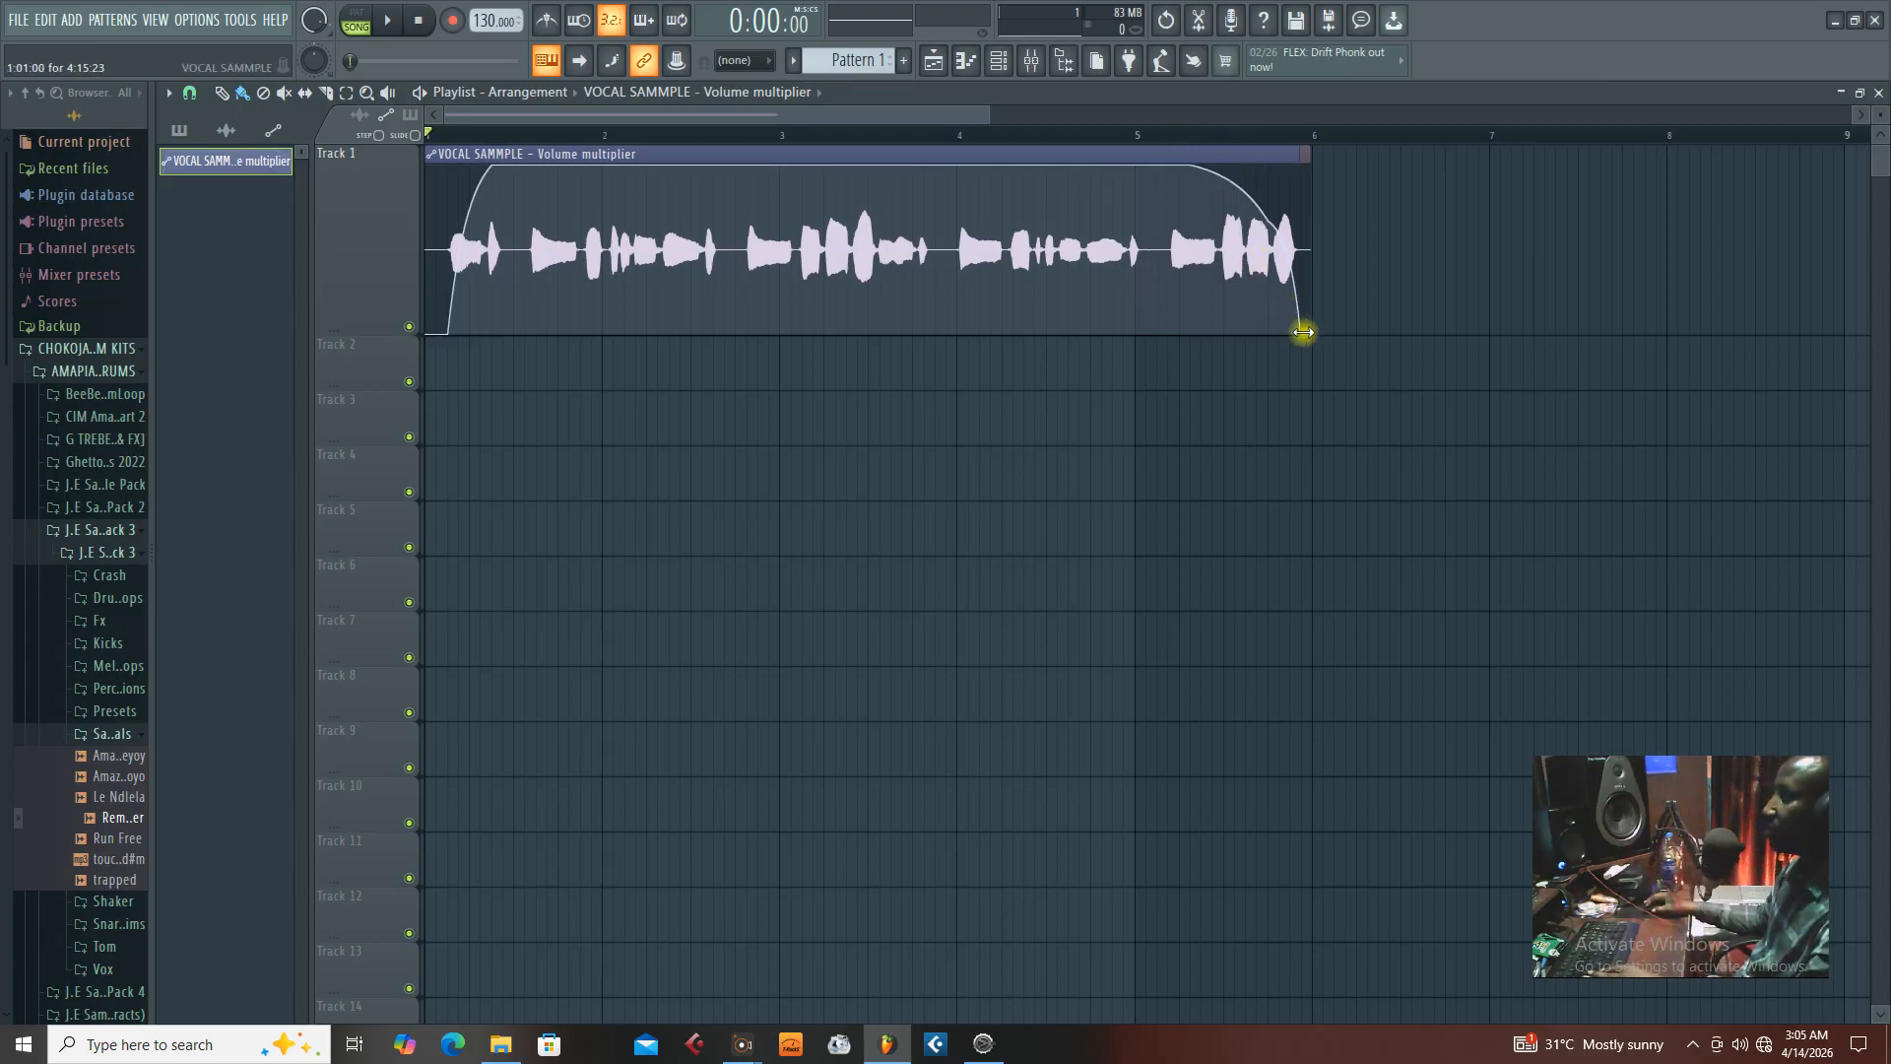
# Play the vocal through from the start into the fade-out to check both volume fades
pyautogui.press('space')
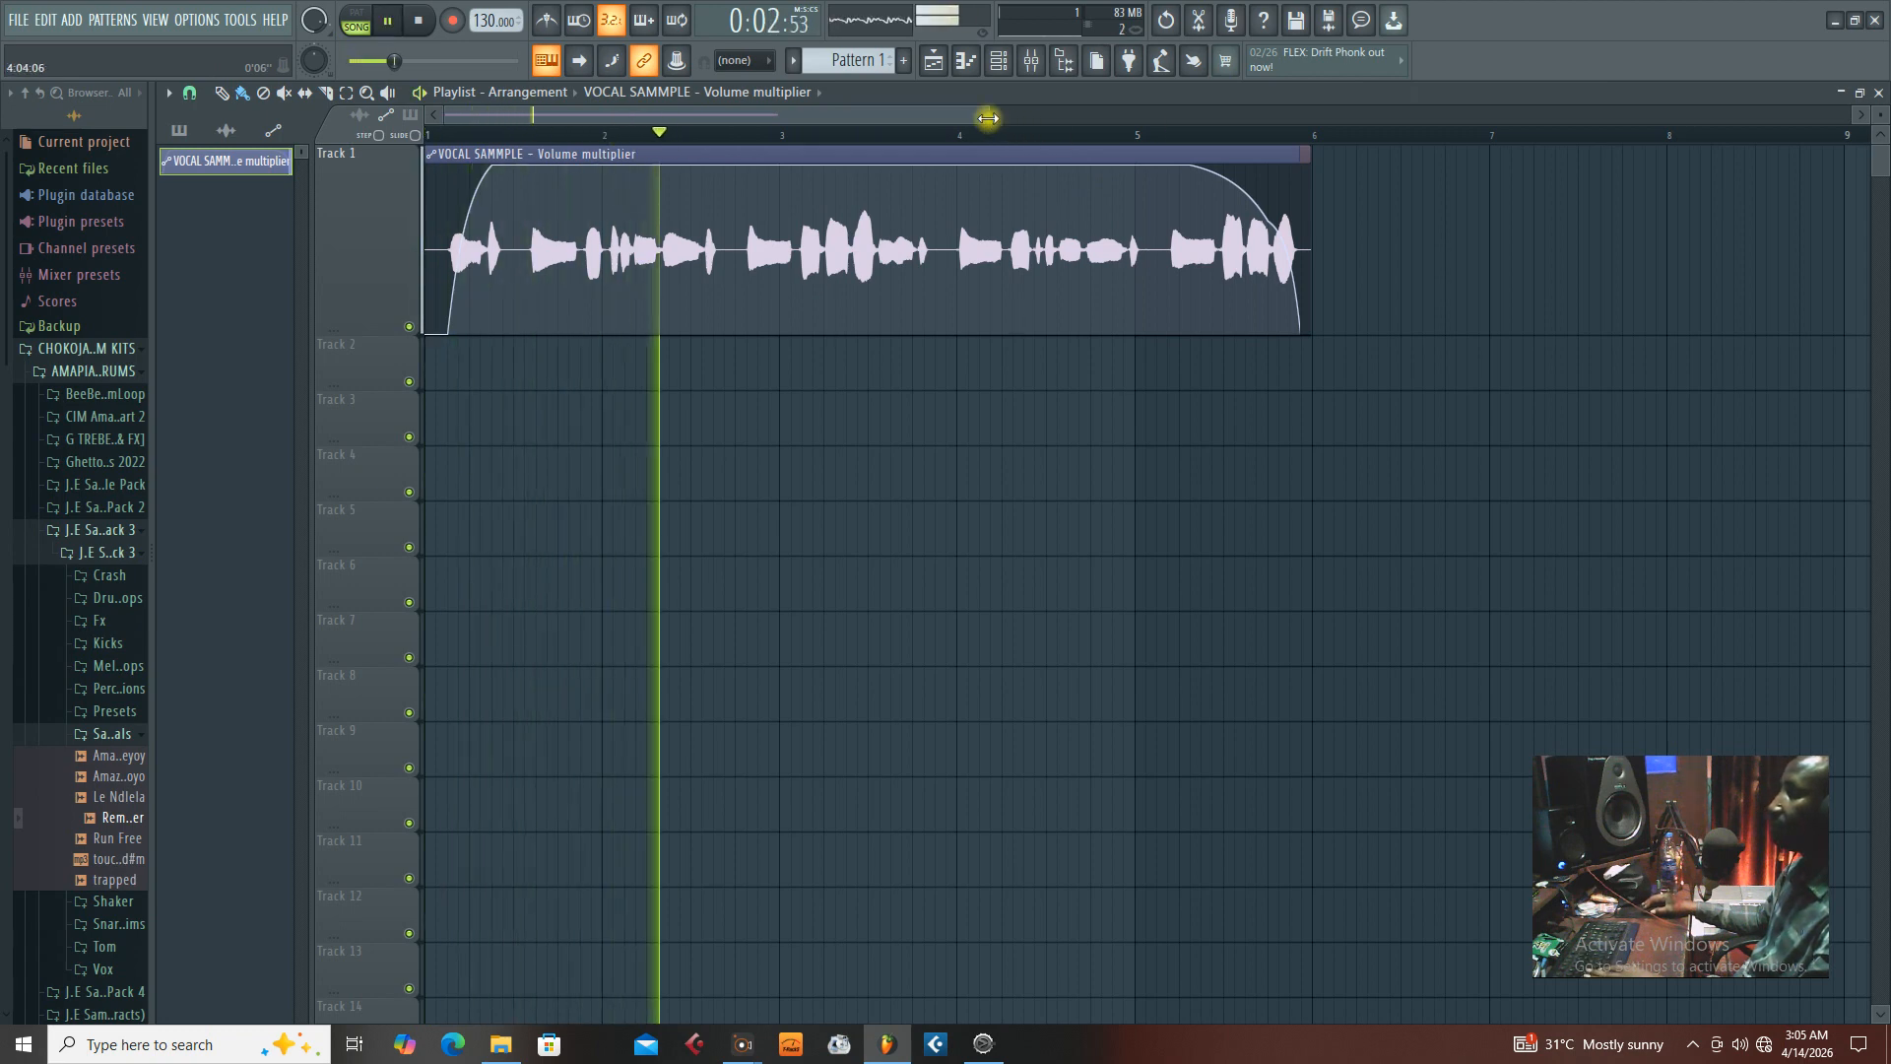
pyautogui.moveTo(988, 119); pyautogui.dragTo(1210, 118)
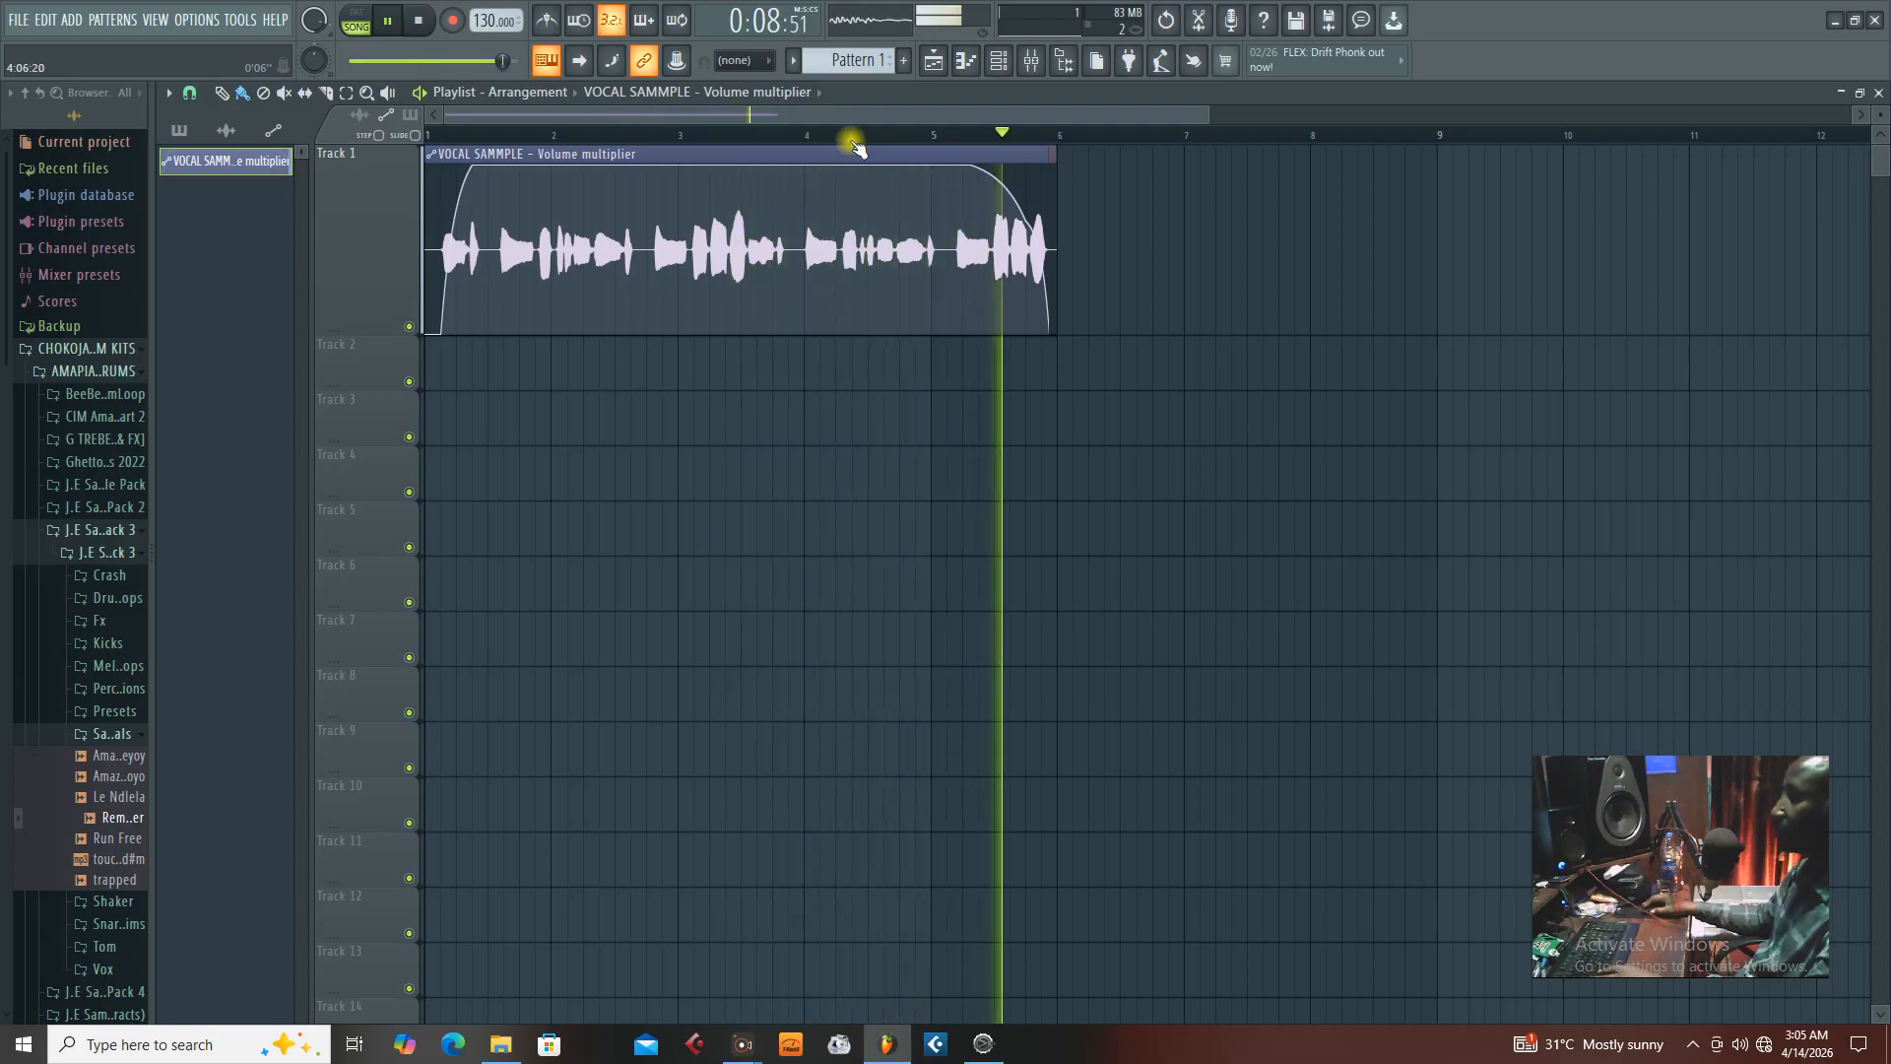
pyautogui.press('space')
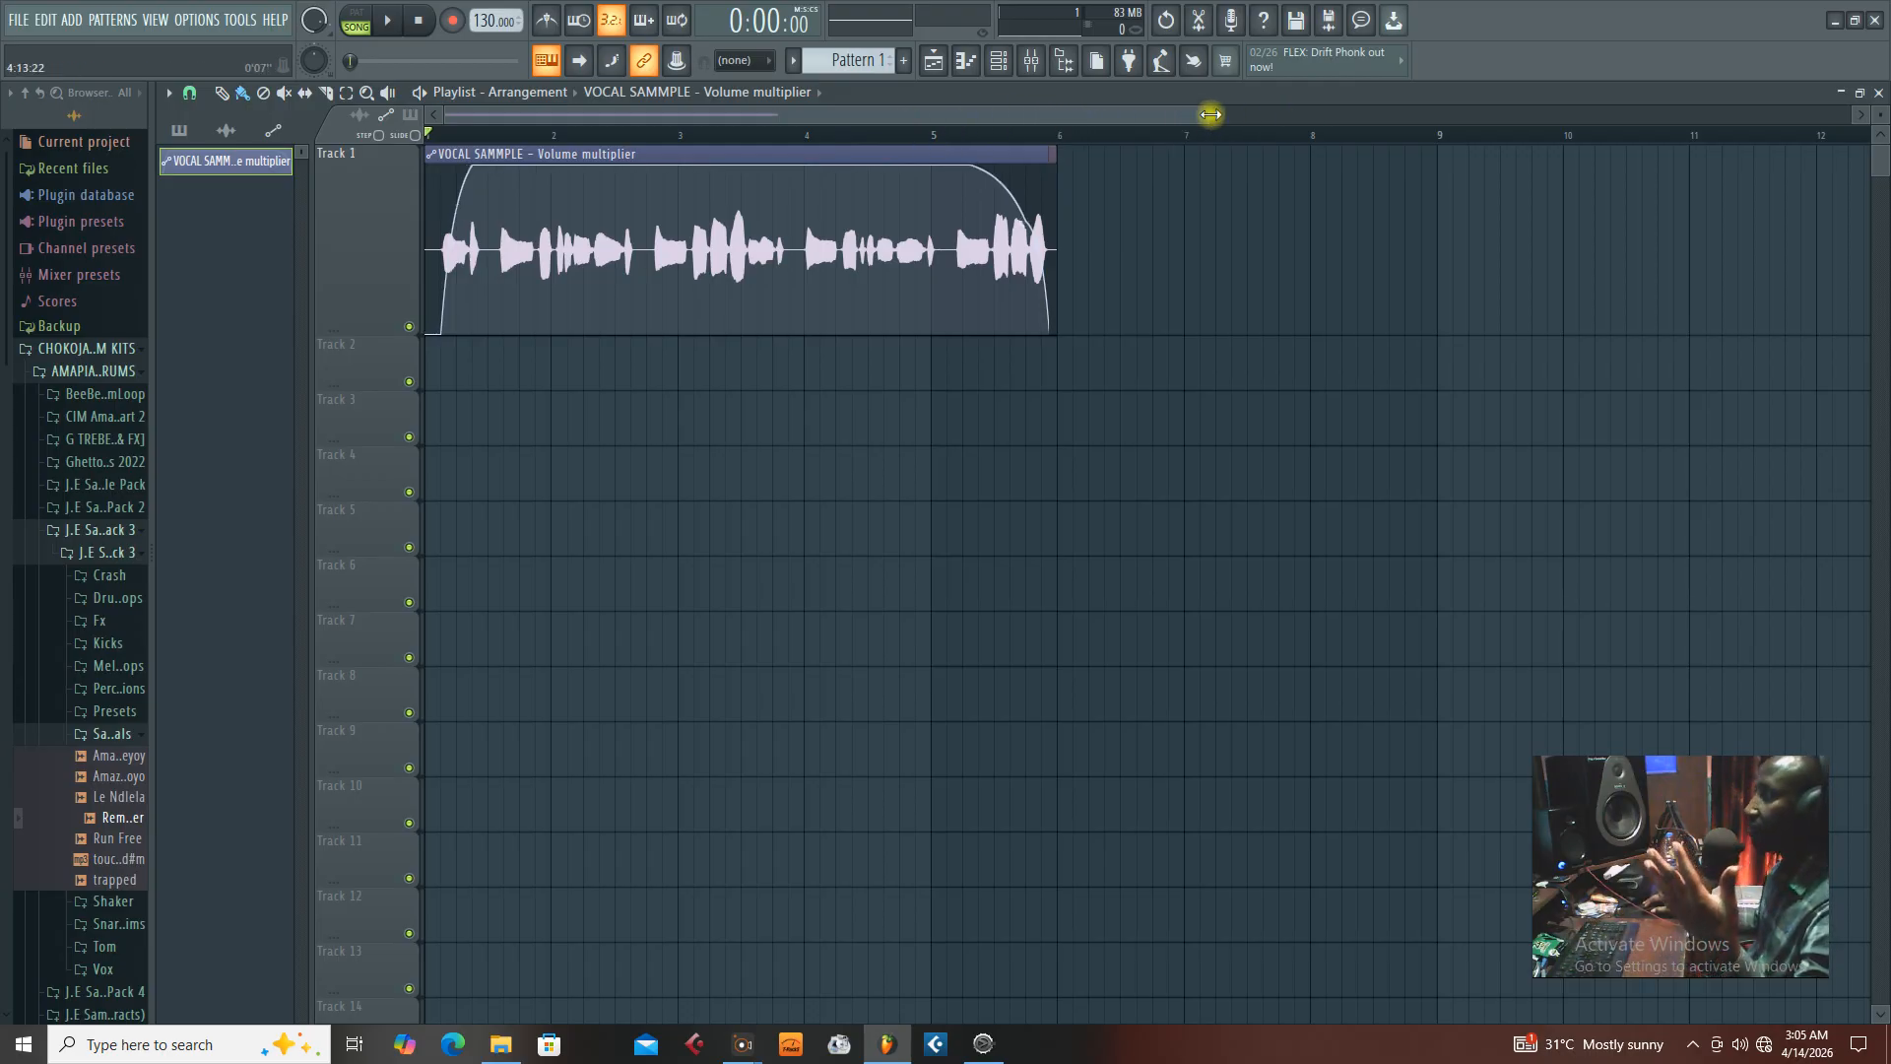
pyautogui.moveTo(1210, 115); pyautogui.dragTo(1061, 128)
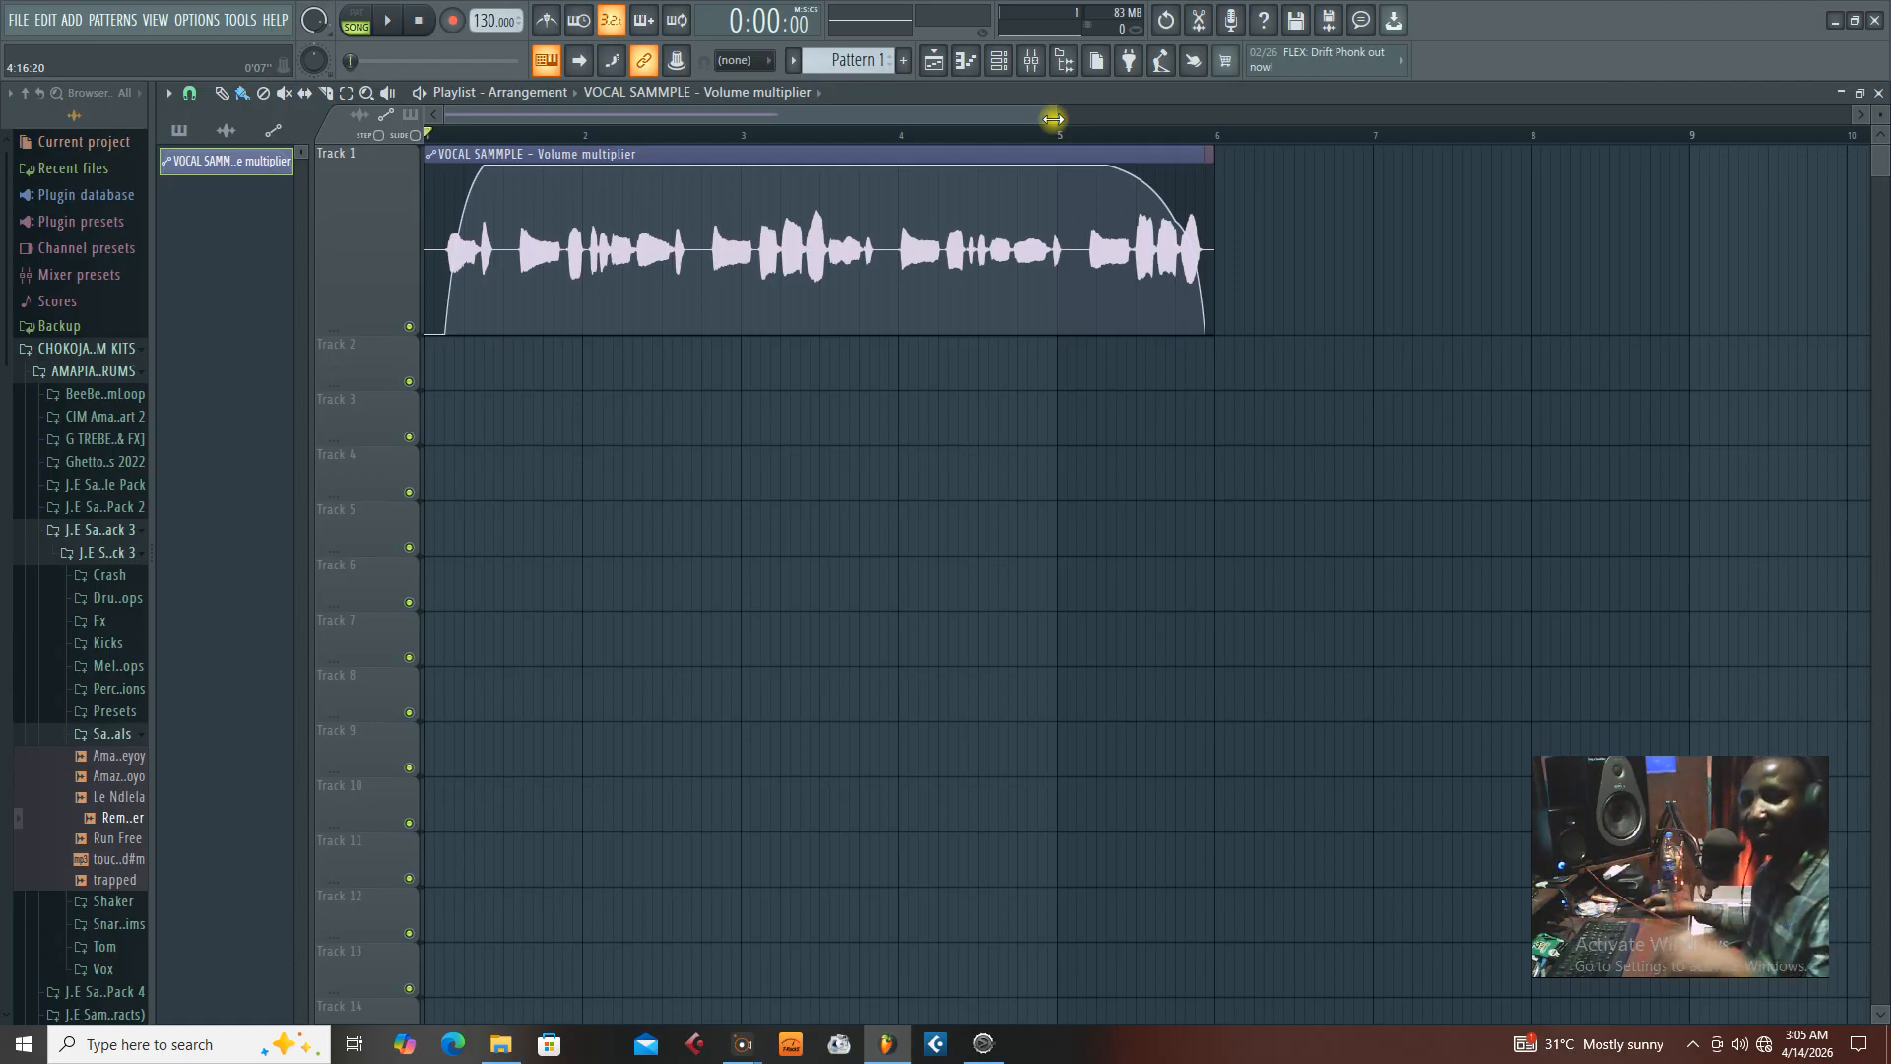
pyautogui.press('space')
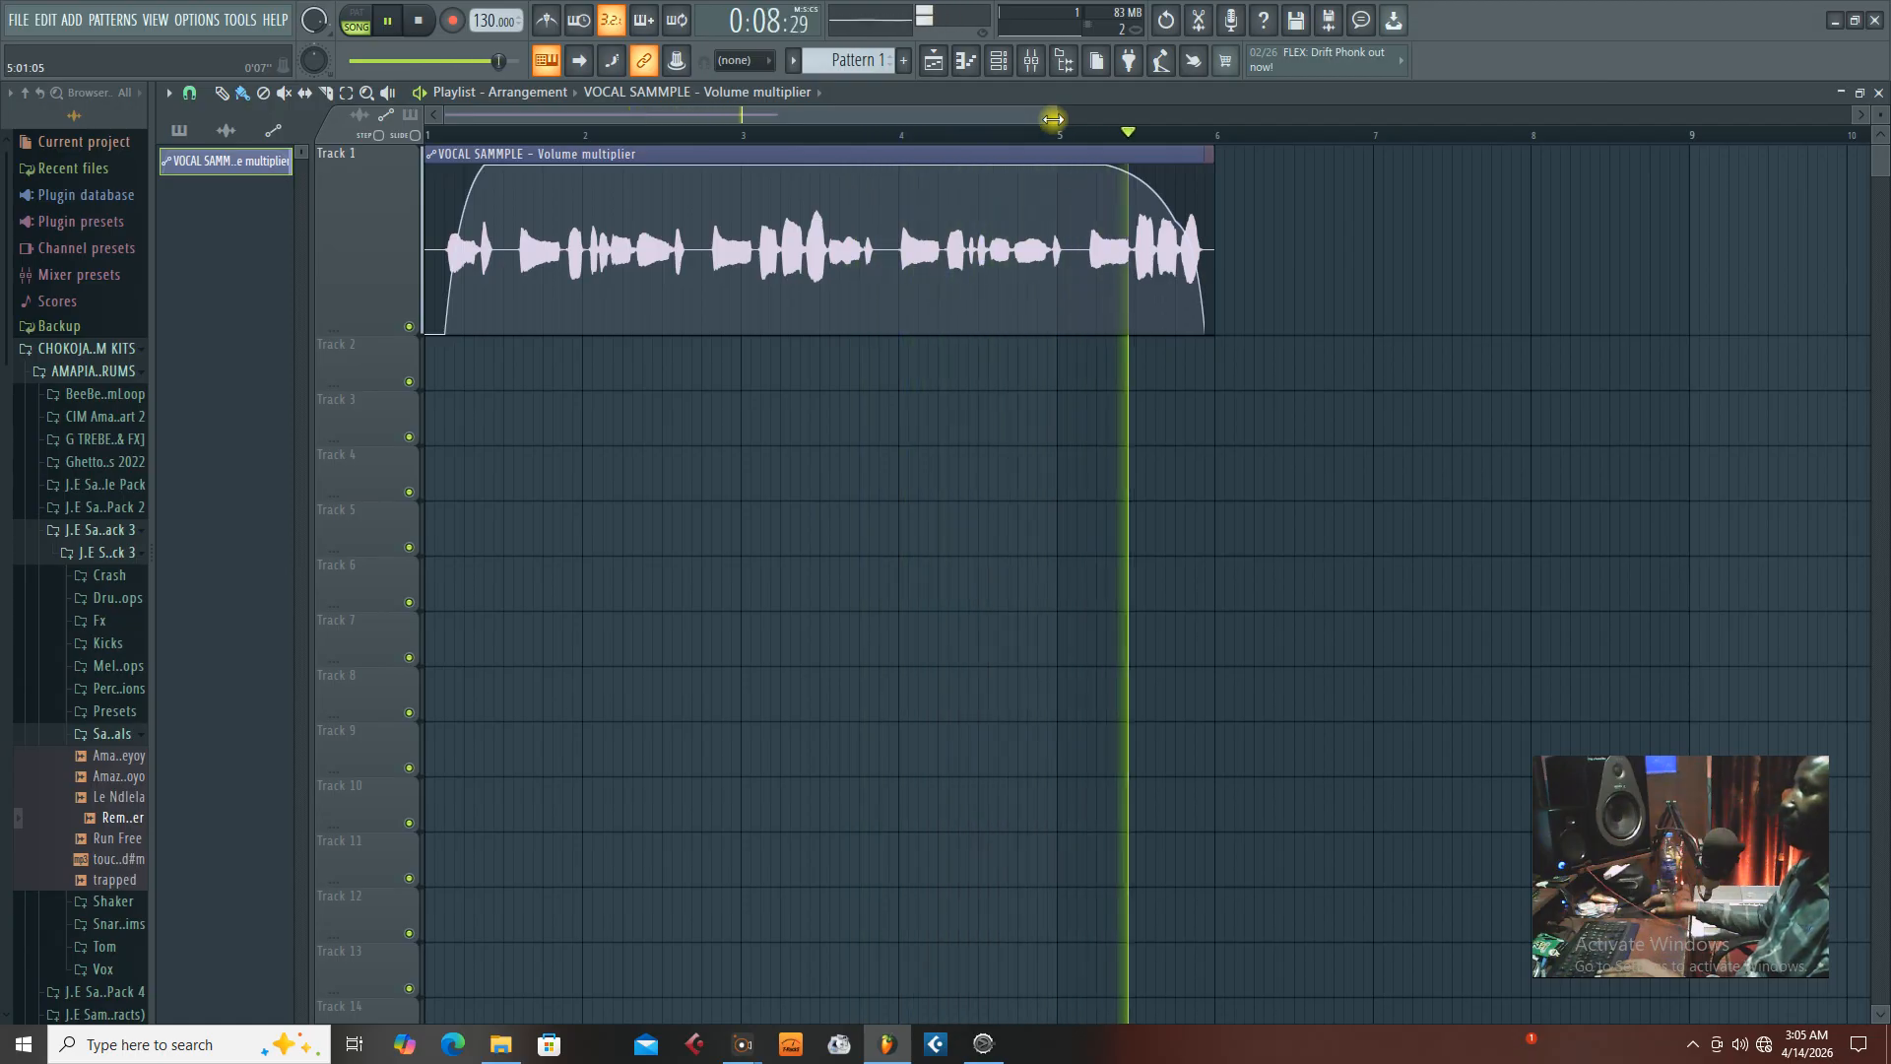
pyautogui.press('space')
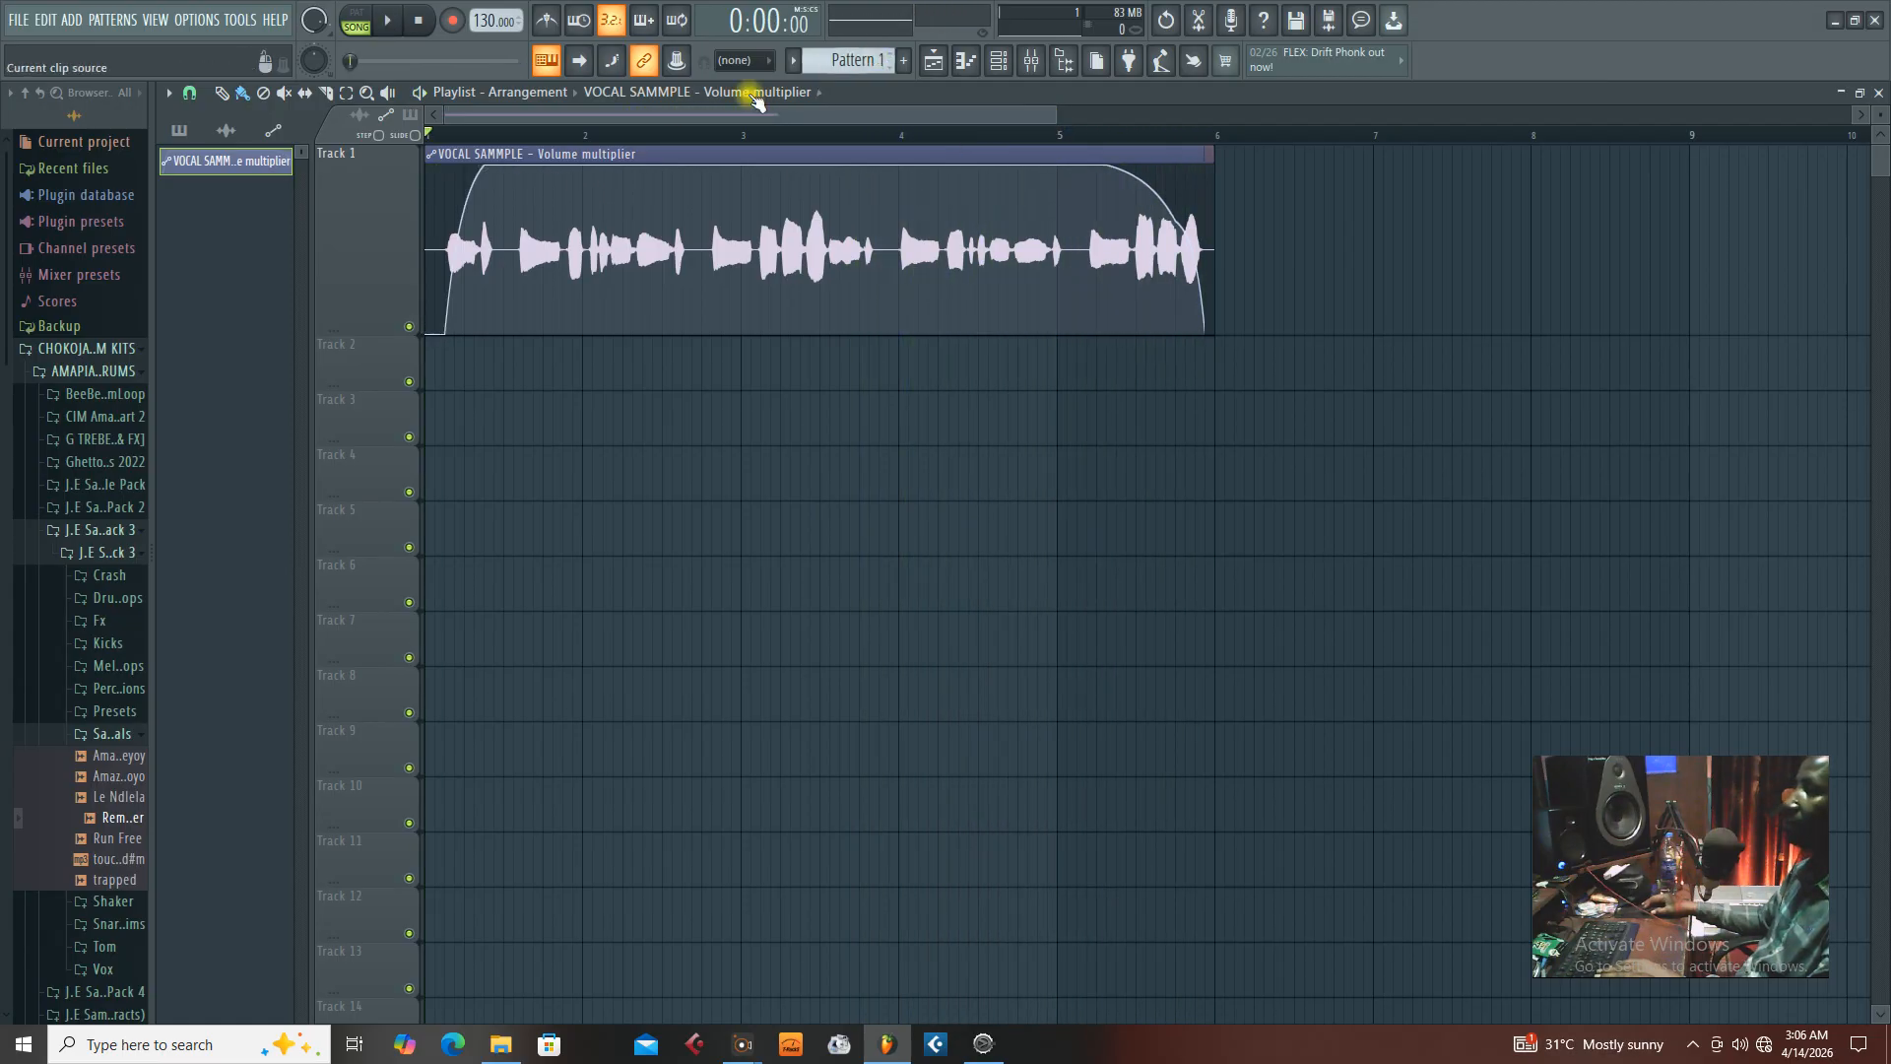
# Move the fade-in's low start point back to about 1:02:00 and audition the vocal's opening phrases
pyautogui.moveTo(1054, 115); pyautogui.dragTo(711, 114)
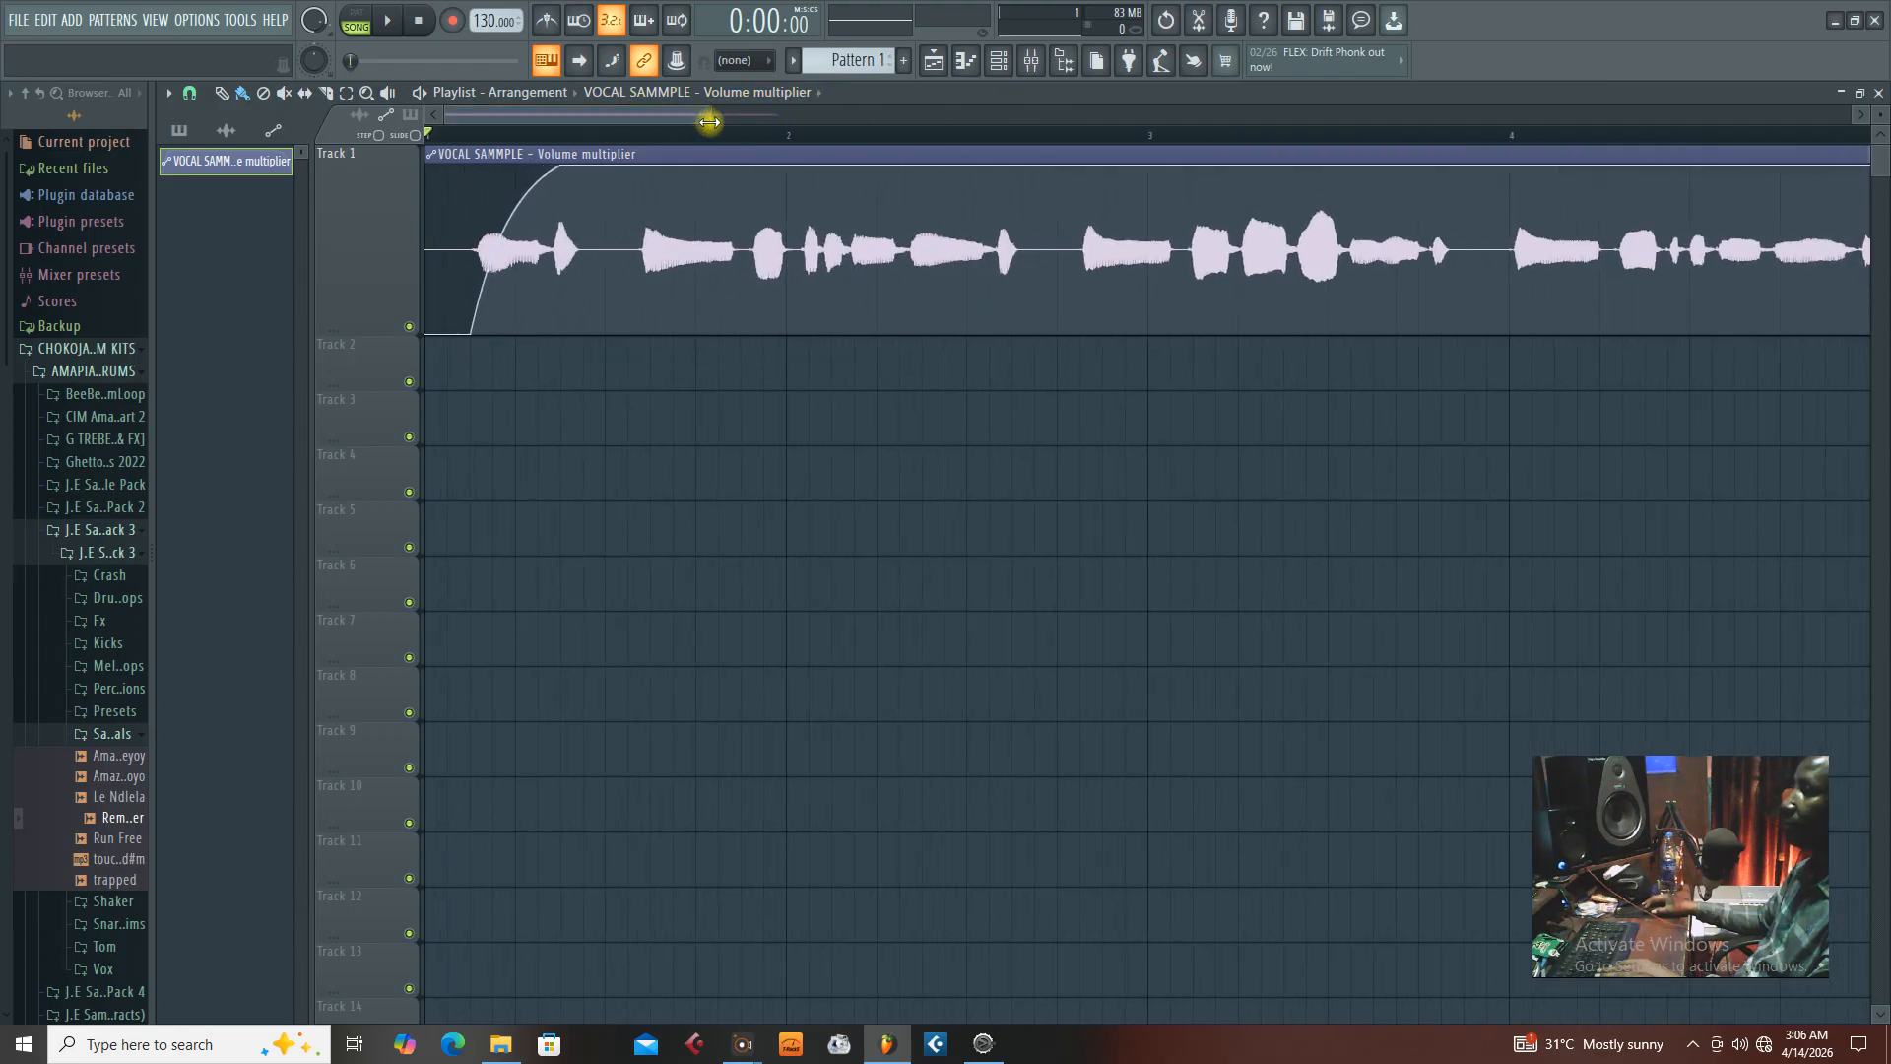
pyautogui.press('space')
pyautogui.press('space')
pyautogui.press('space')
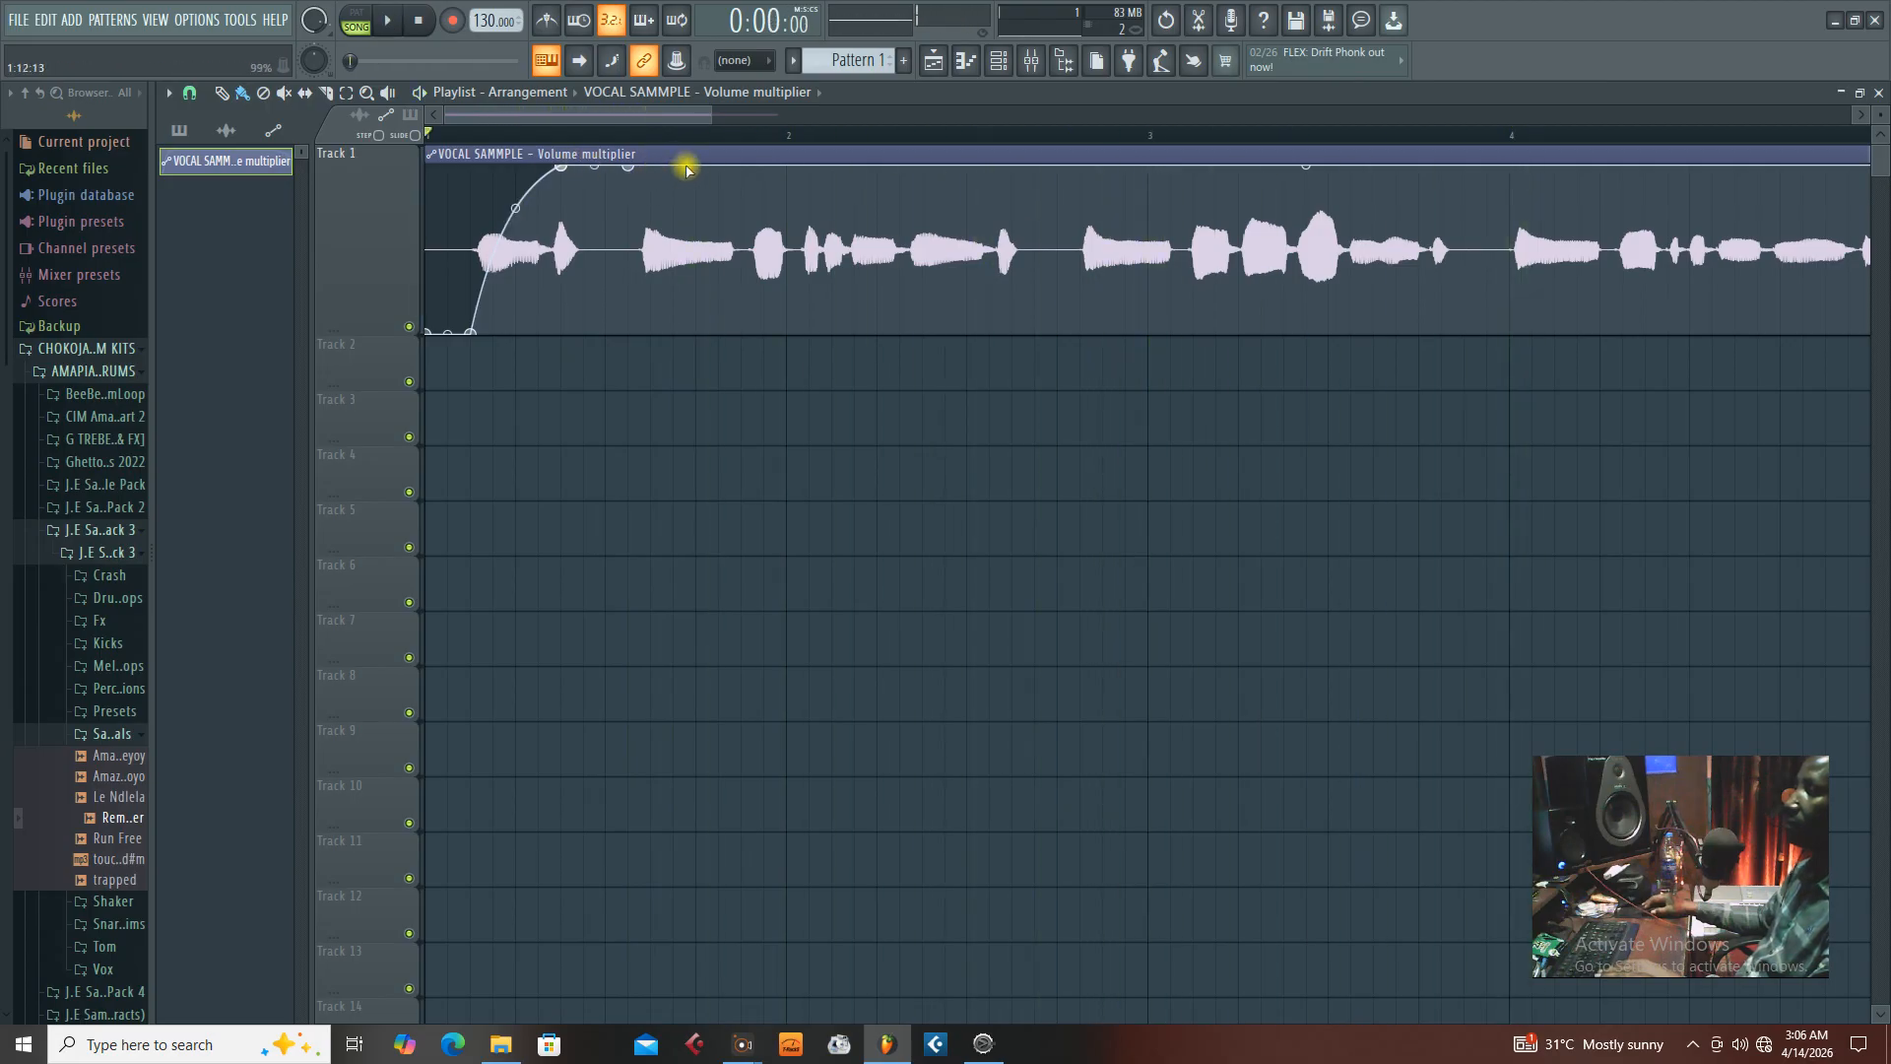
pyautogui.press('space')
pyautogui.press('space')
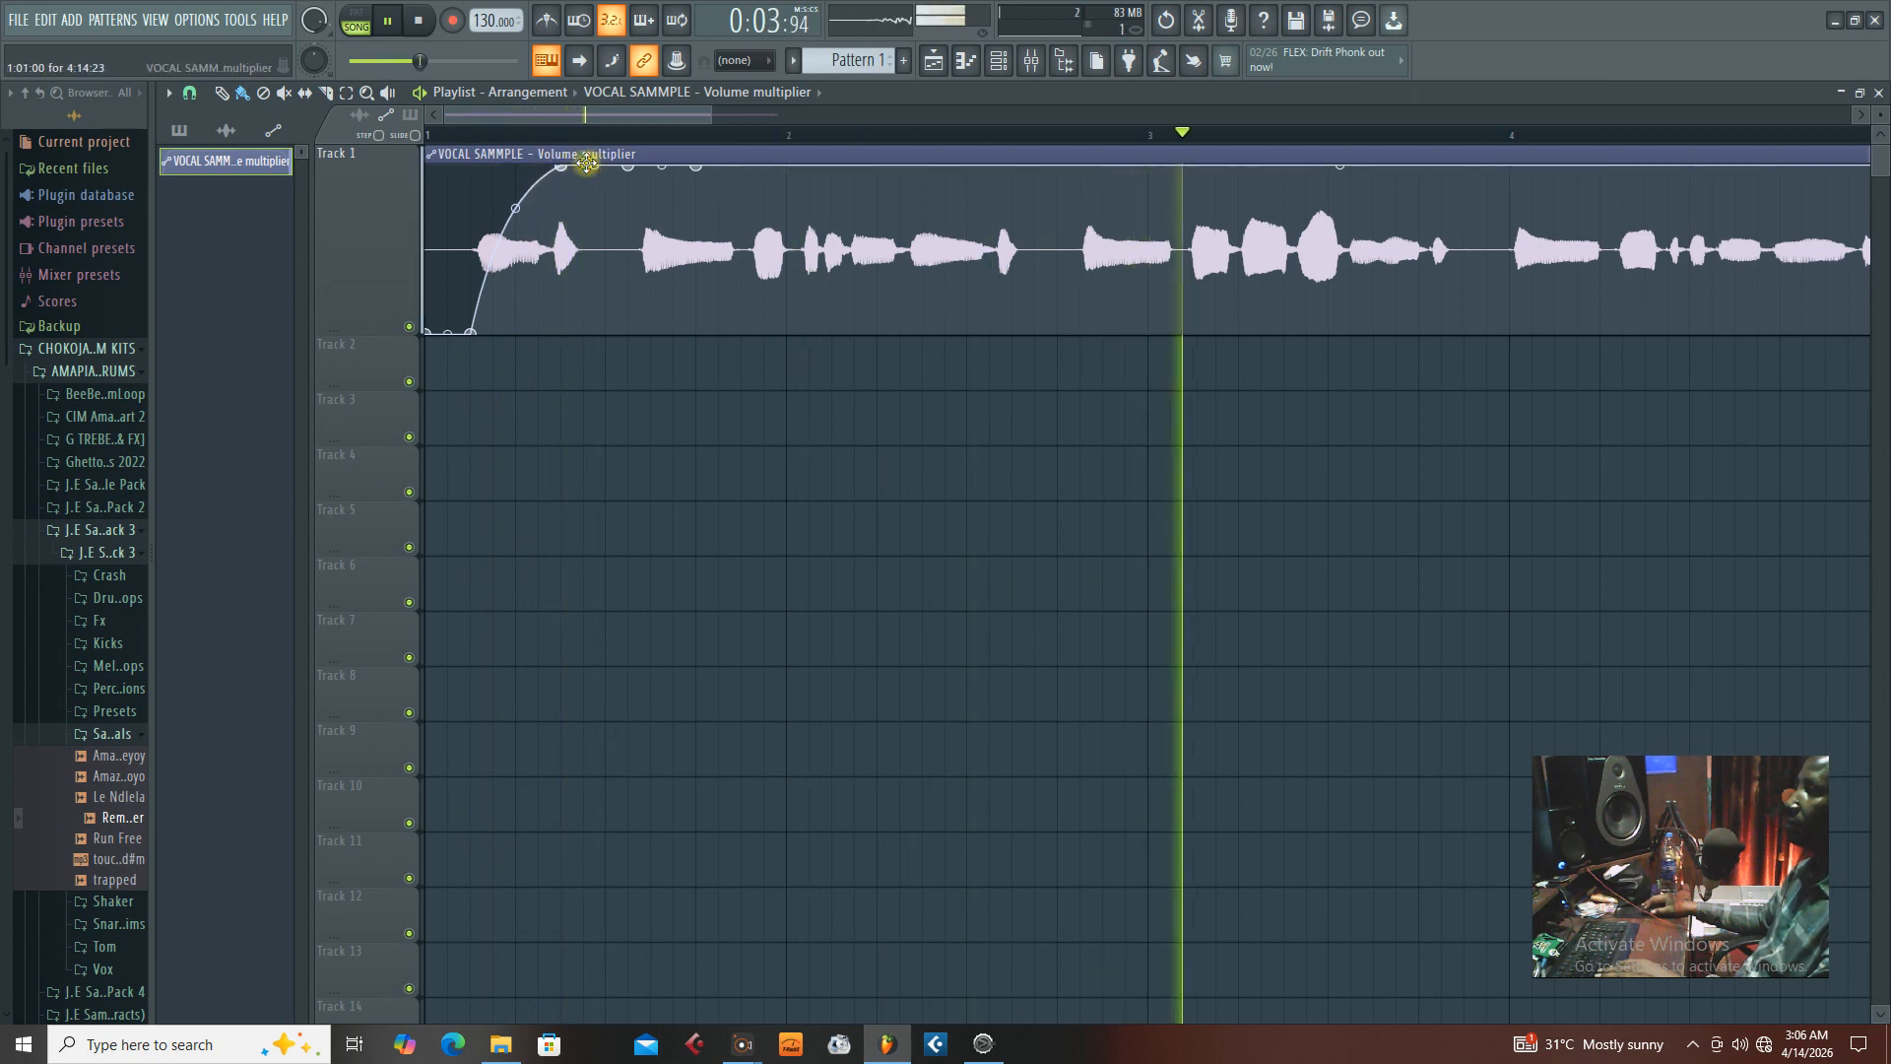
pyautogui.moveTo(473, 331)
pyautogui.mouseDown()
pyautogui.moveTo(498, 333)
pyautogui.moveTo(459, 332)
pyautogui.mouseUp()
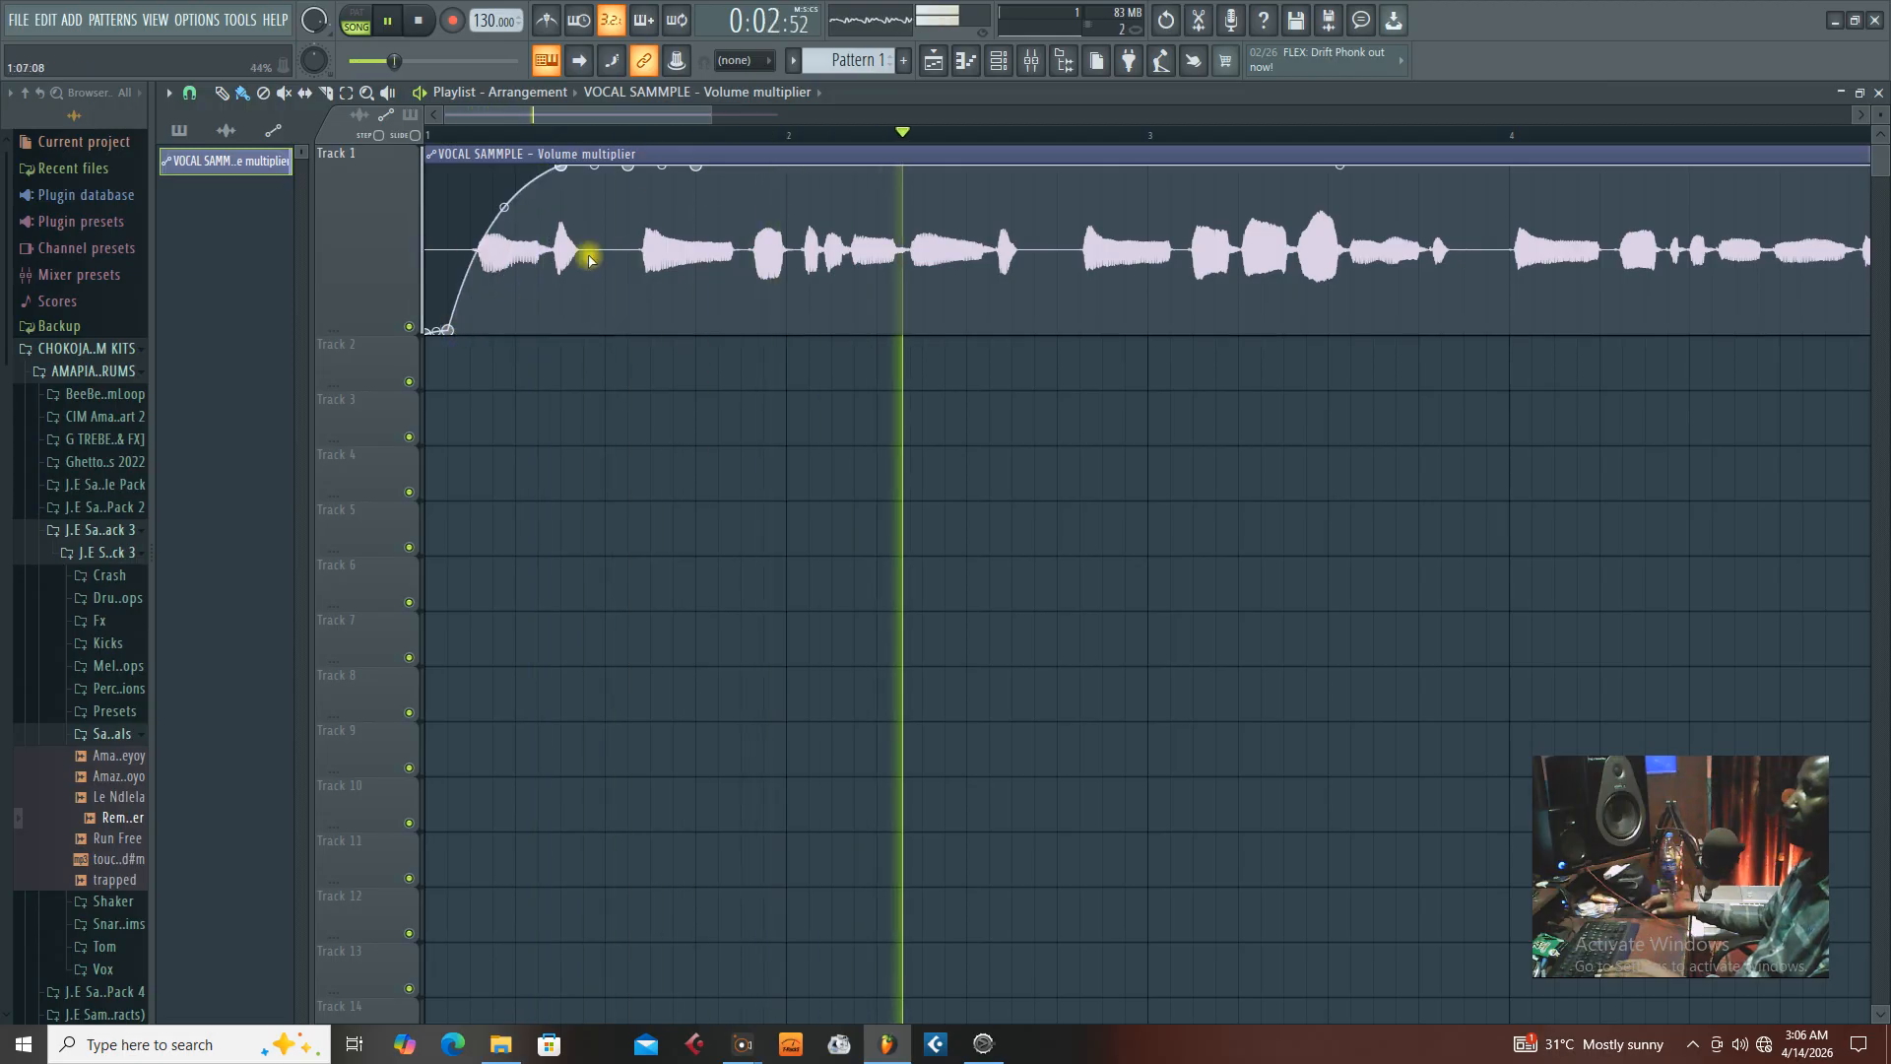
pyautogui.press('space')
# Dip the volume to 0% from 2:13:00 to 2:14:00, between 100% points at 2:12:00 and 2:16:00, and audition it
pyautogui.click(1031, 165)
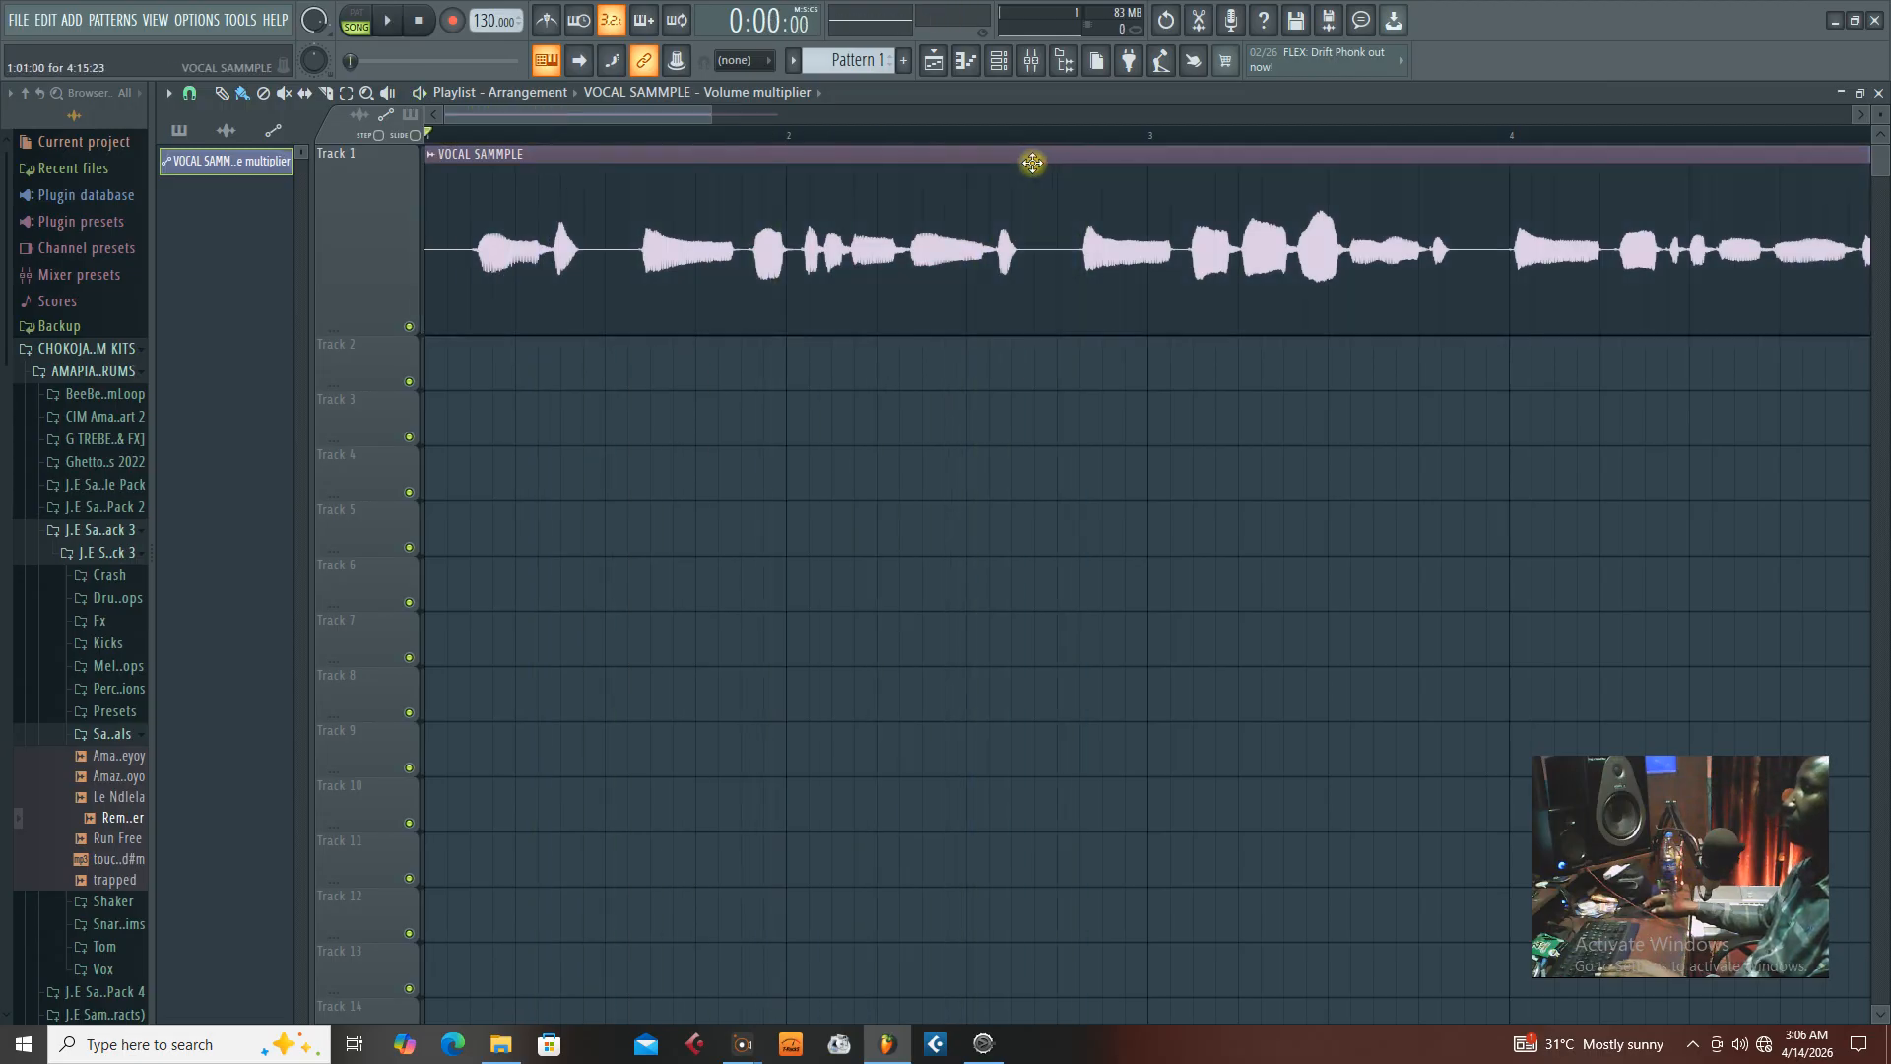
pyautogui.hotkey('ctrl', 'z')
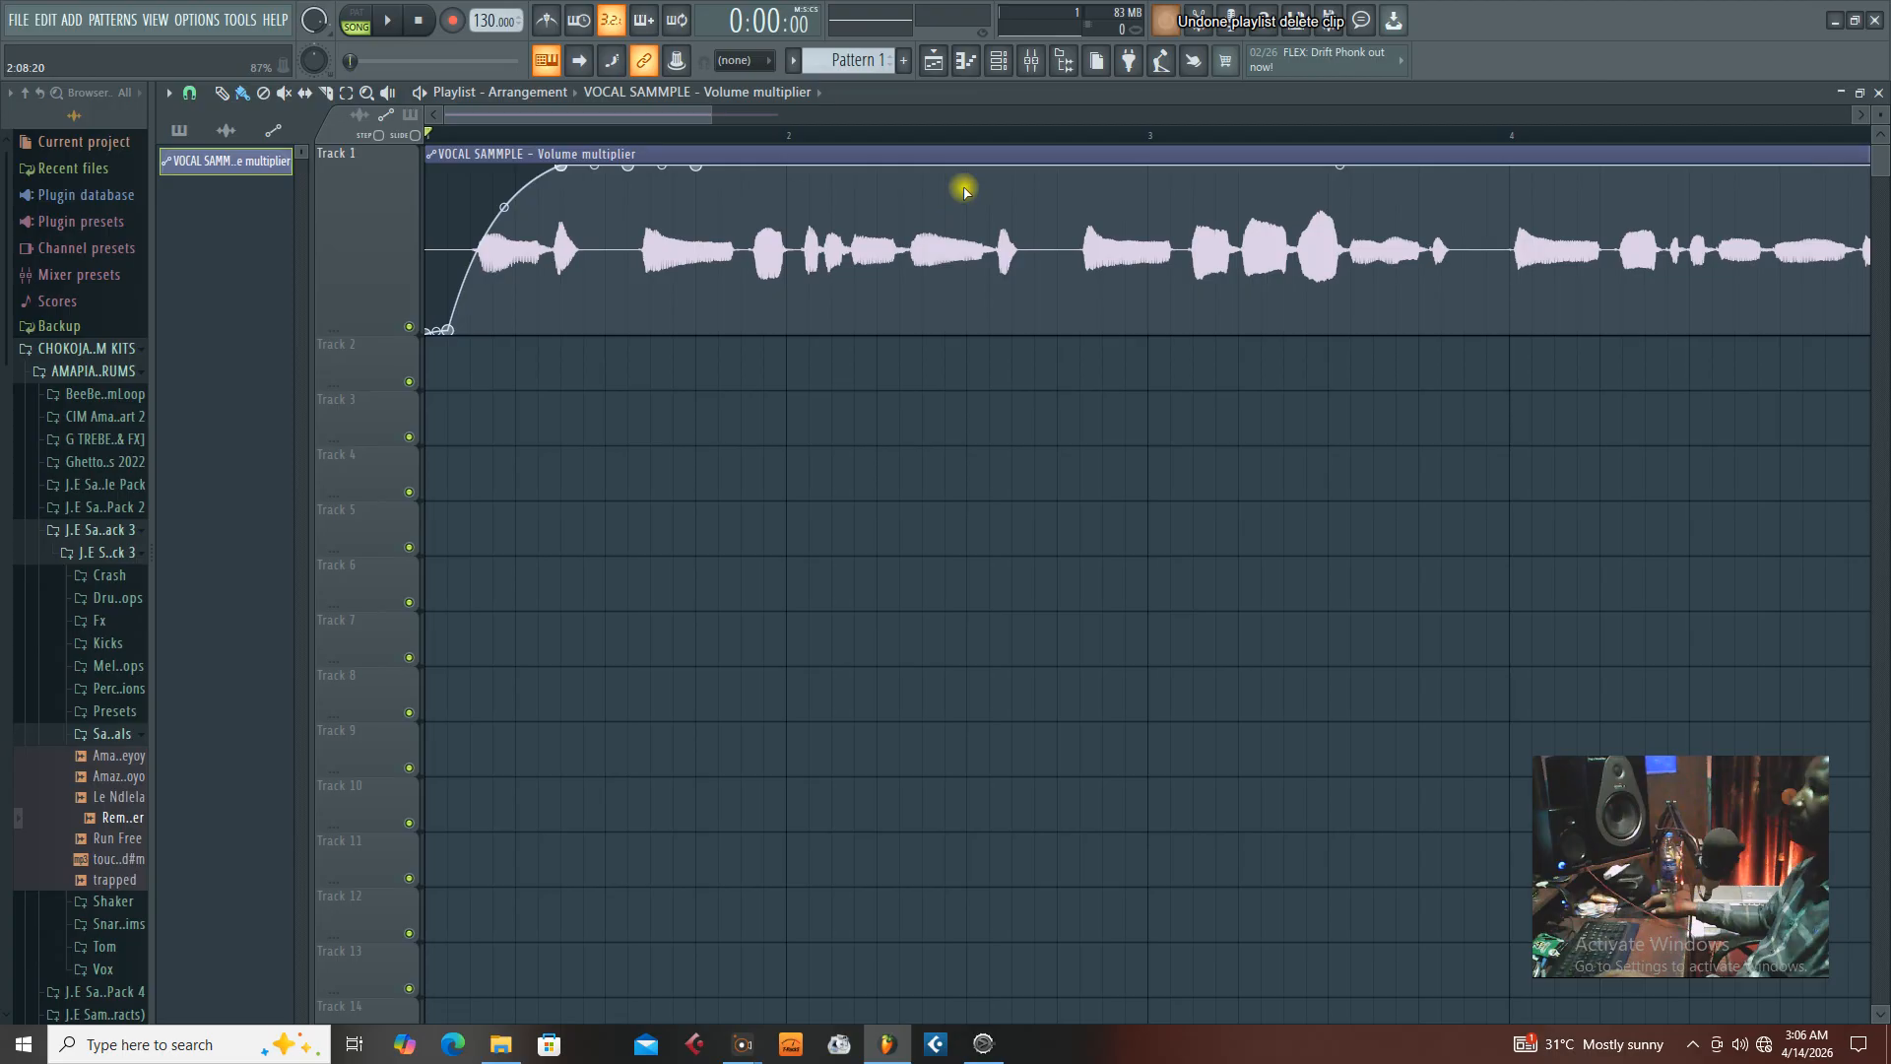
pyautogui.click(1021, 170)
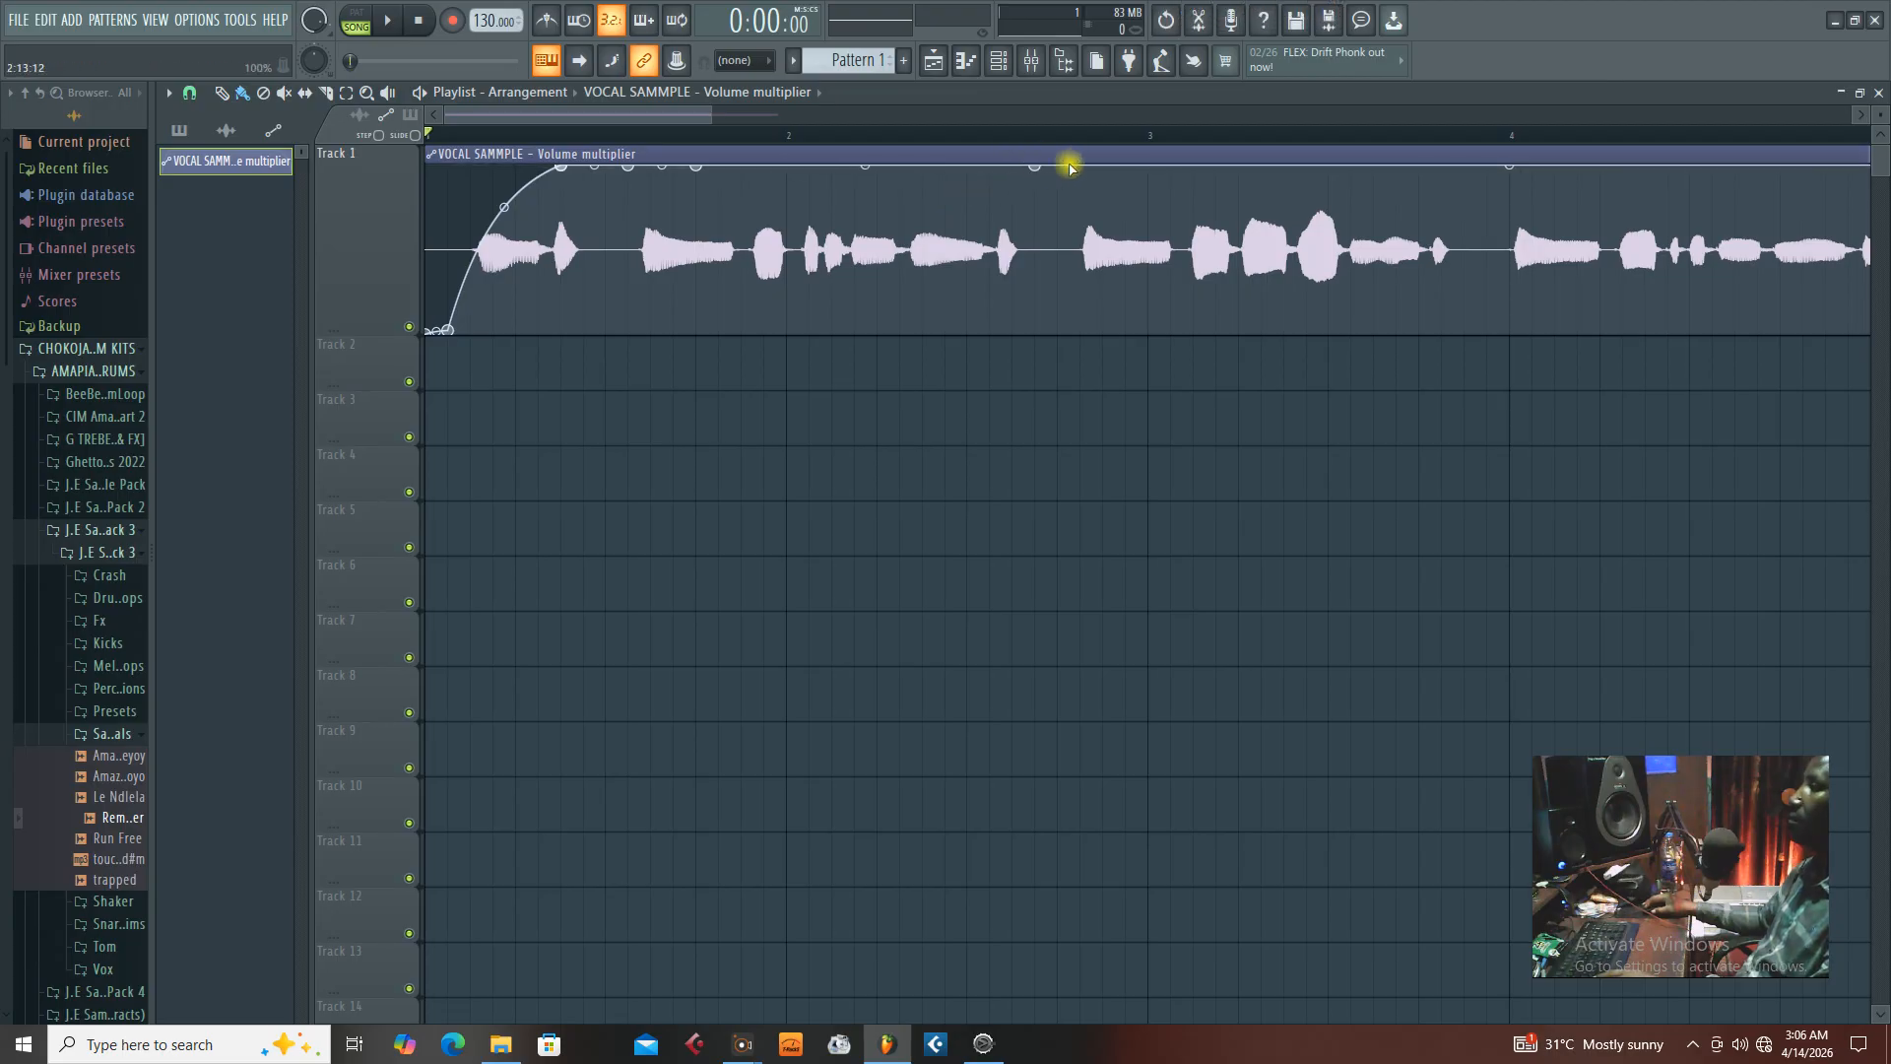
pyautogui.moveTo(1082, 168)
pyautogui.mouseDown()
pyautogui.moveTo(1068, 202)
pyautogui.moveTo(1088, 164)
pyautogui.mouseUp()
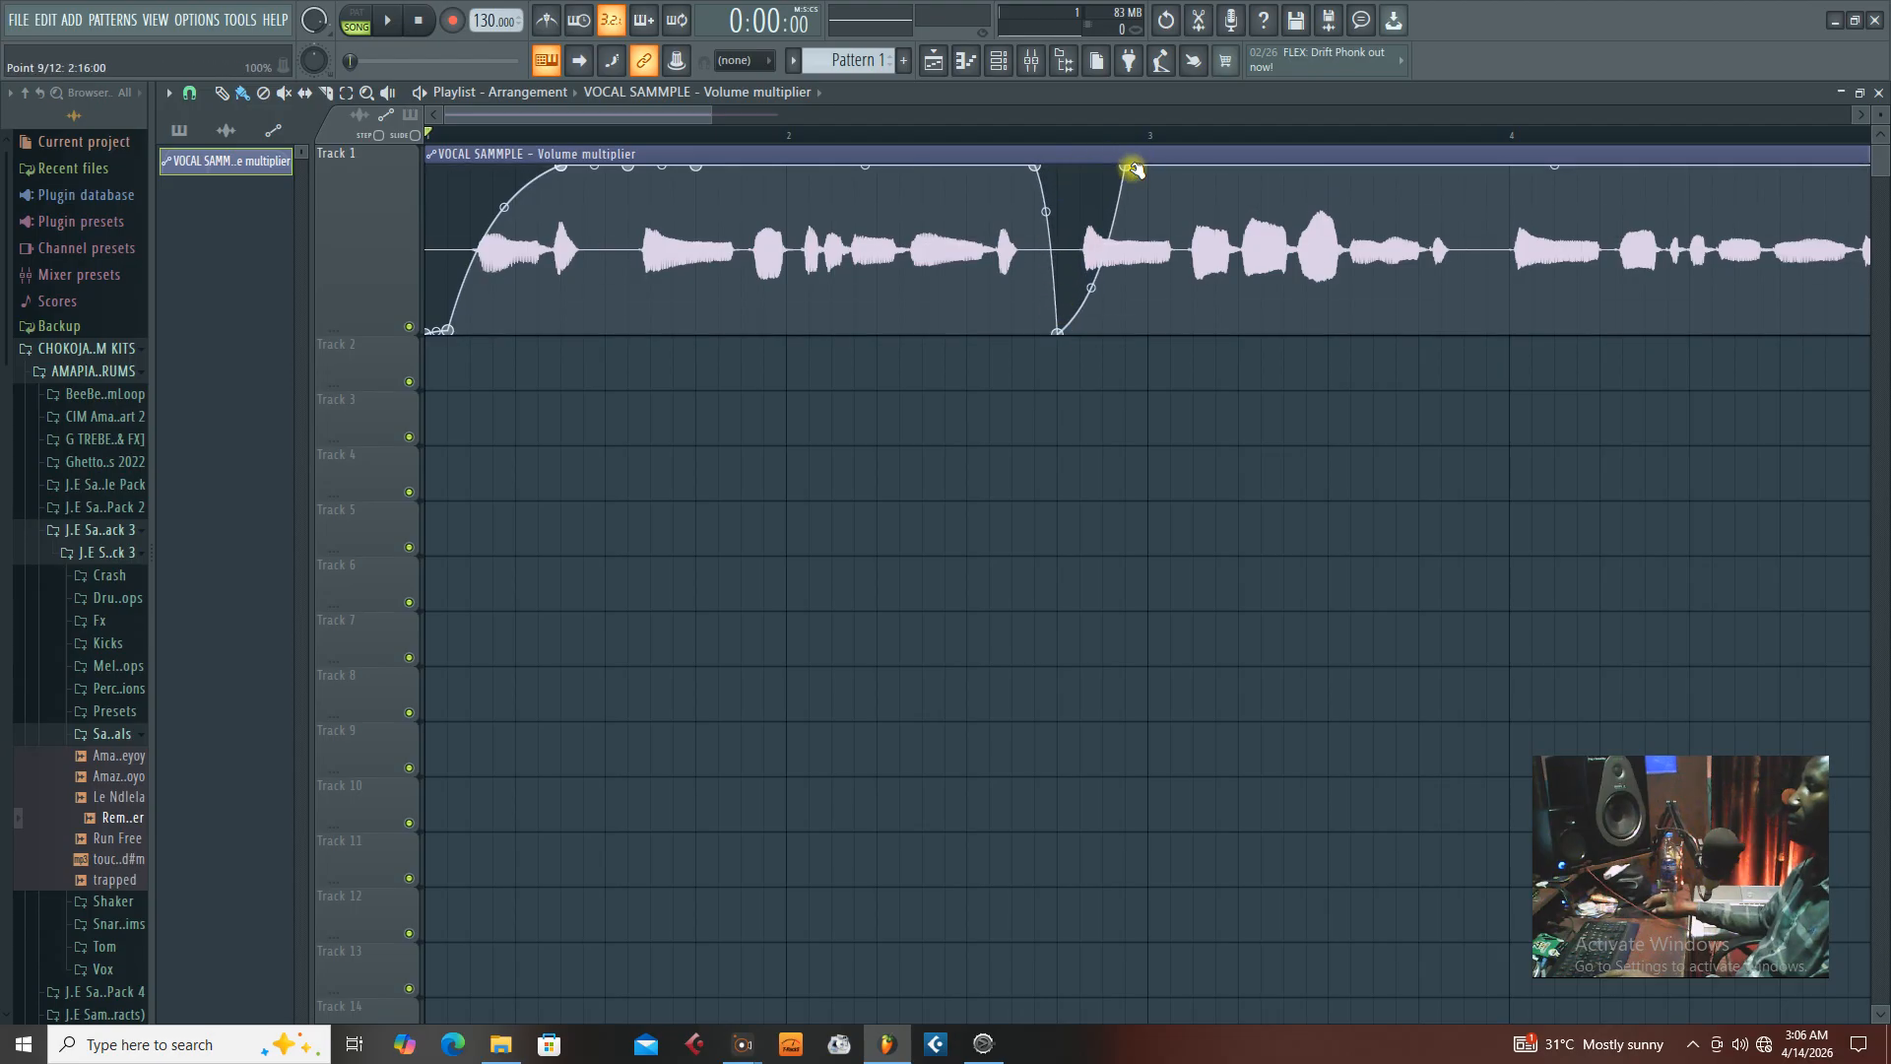
pyautogui.moveTo(1127, 165); pyautogui.dragTo(1090, 166)
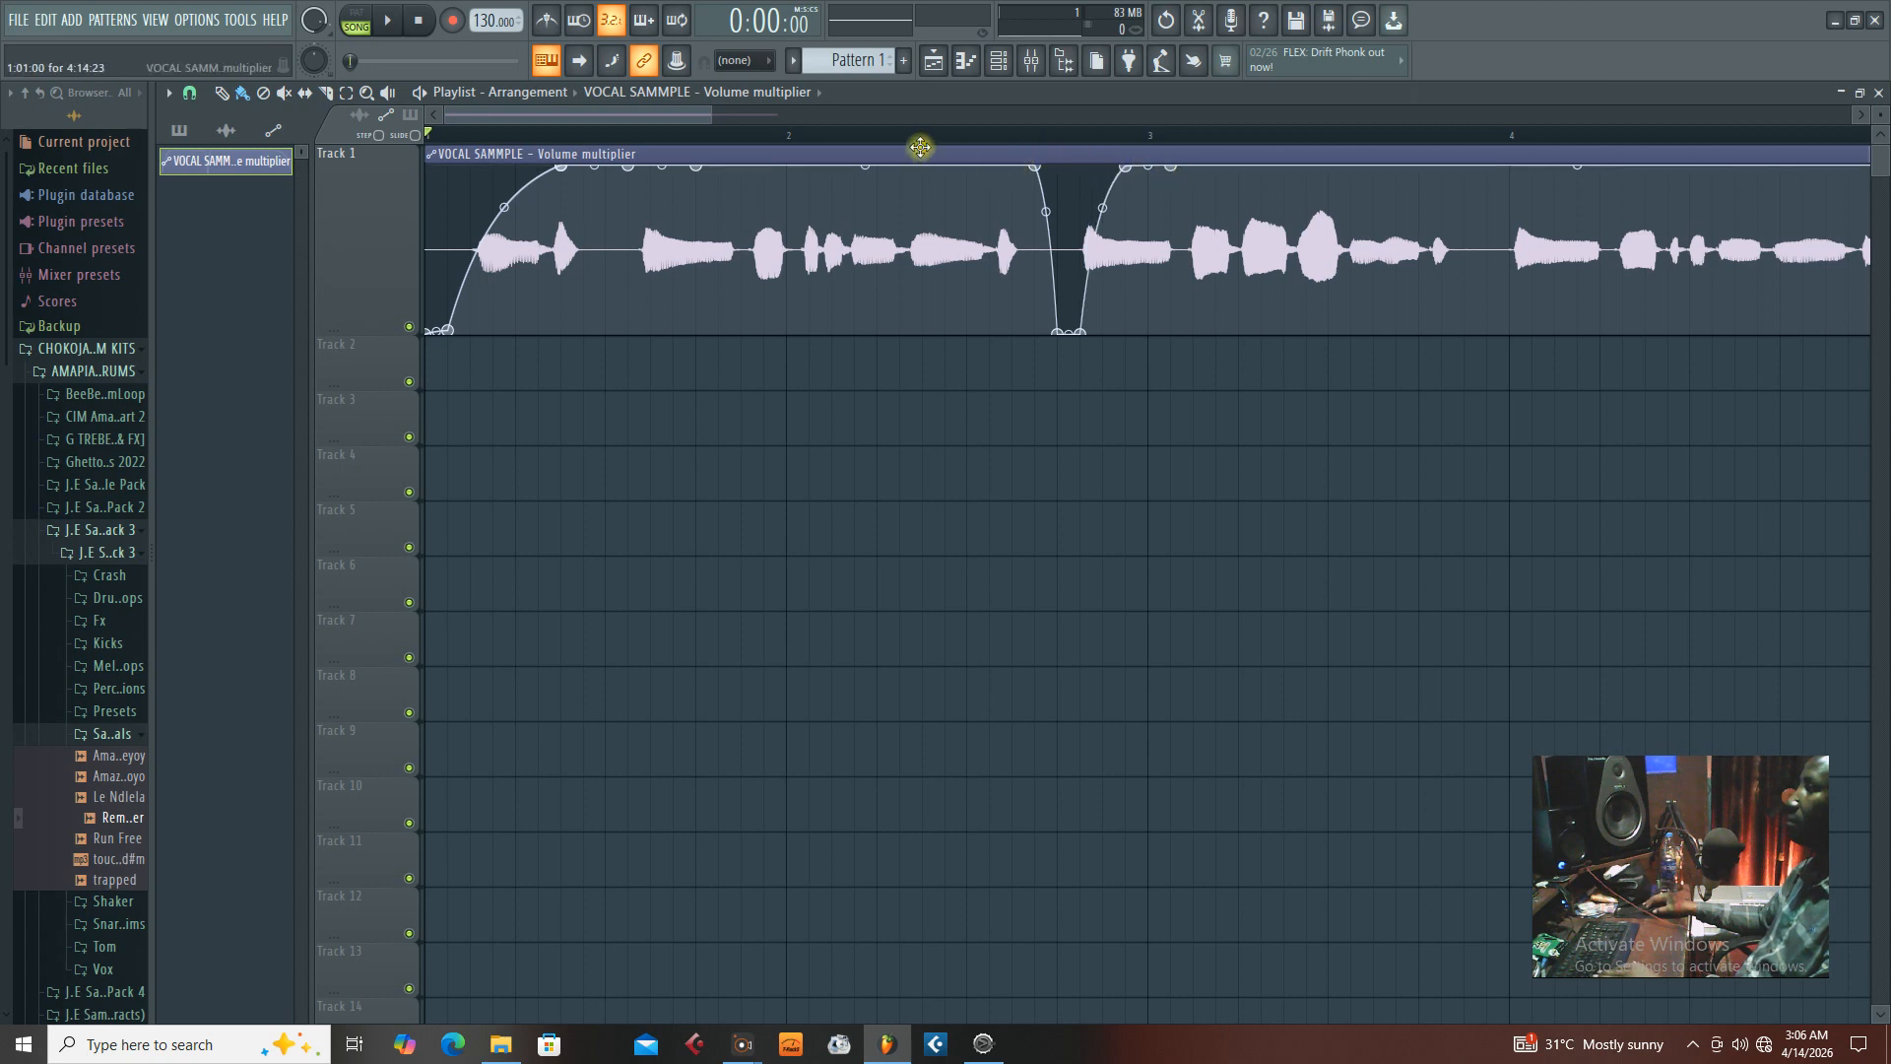
pyautogui.press('space')
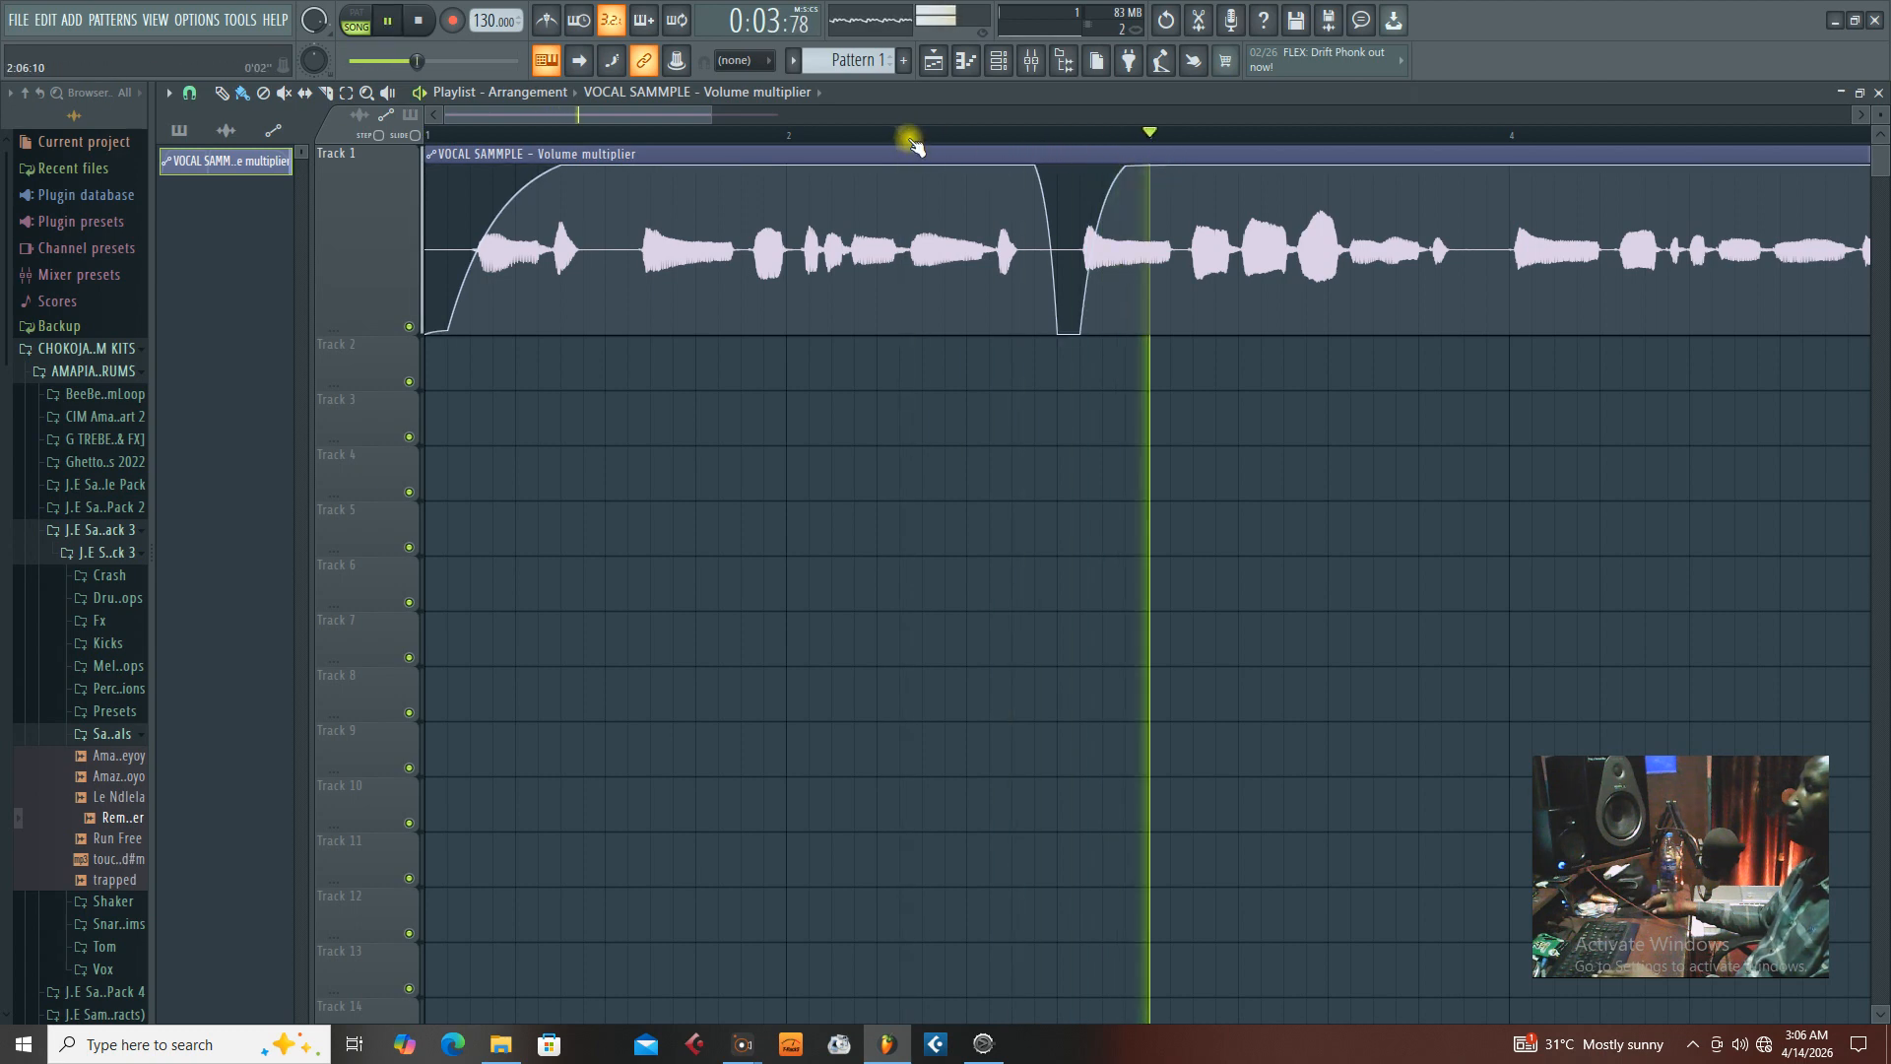
# Add a second volume dip from 100% at 3:02:00 to 0% at 3:03:00 and audition the result
pyautogui.press('space')
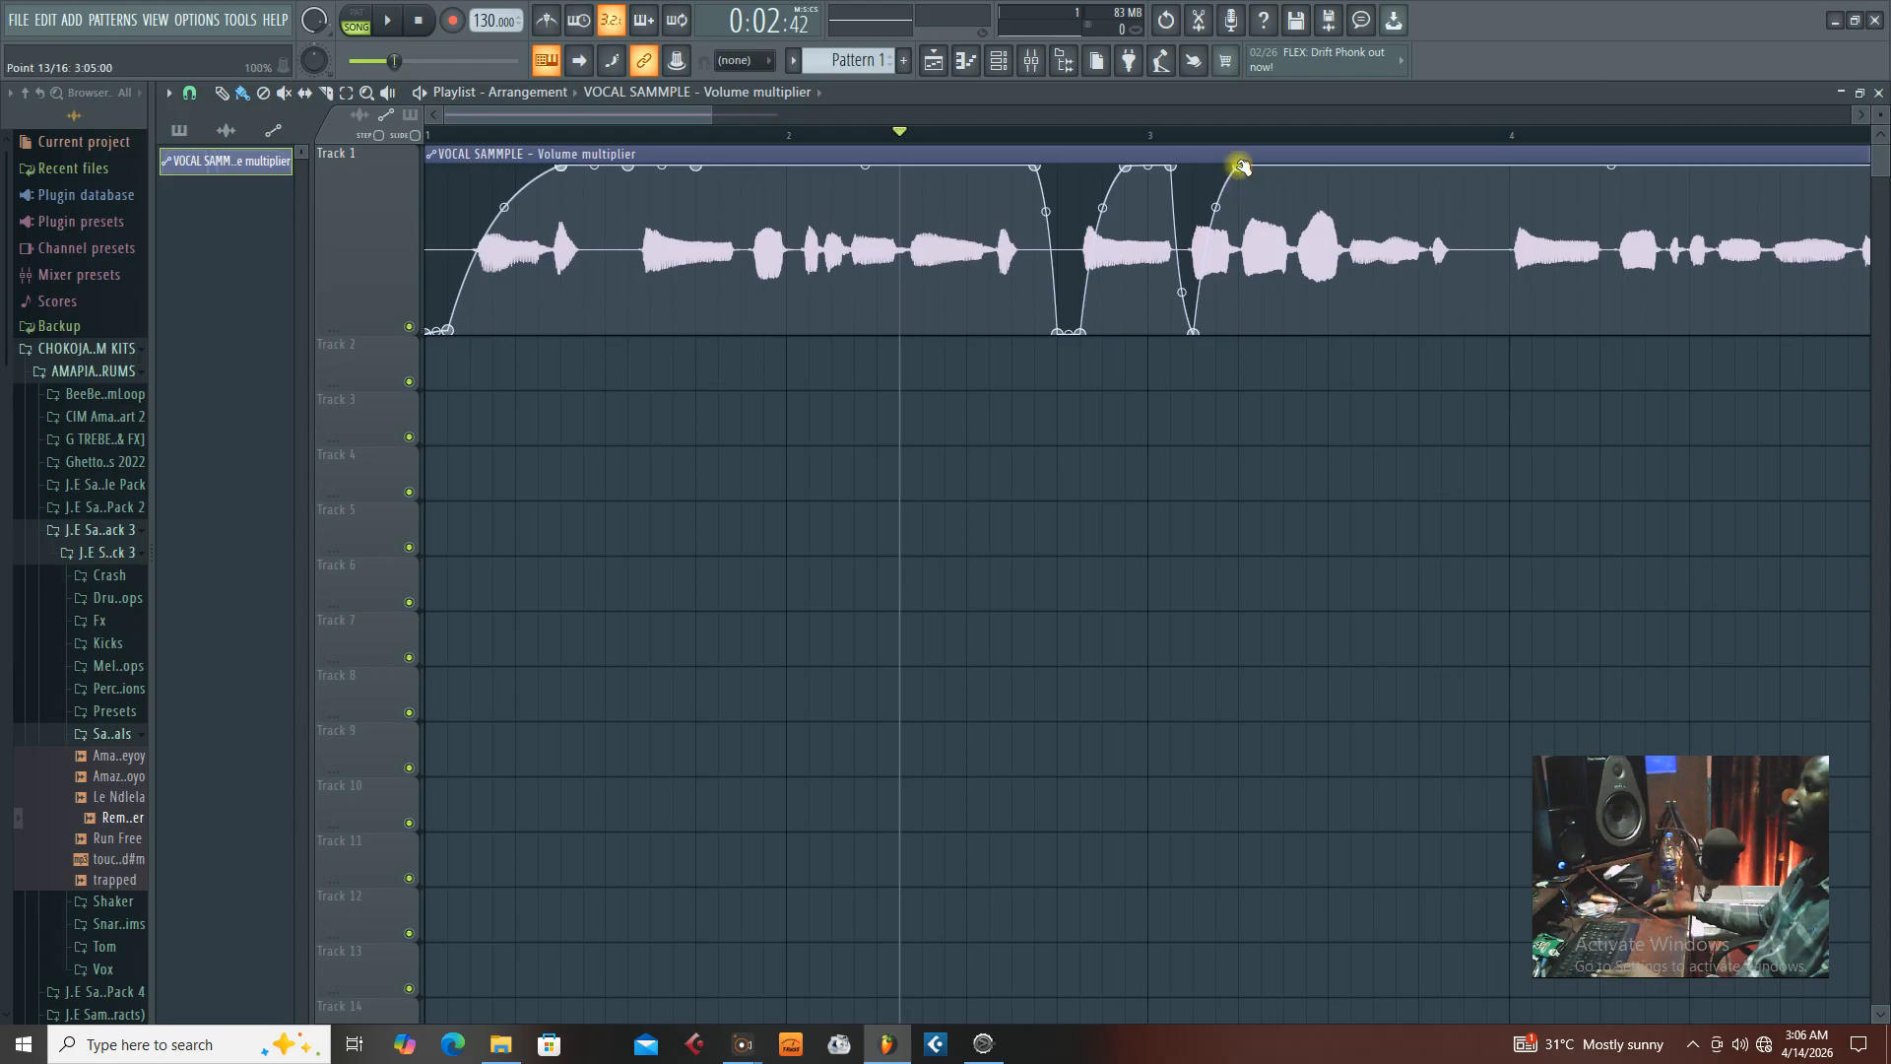
pyautogui.press('space')
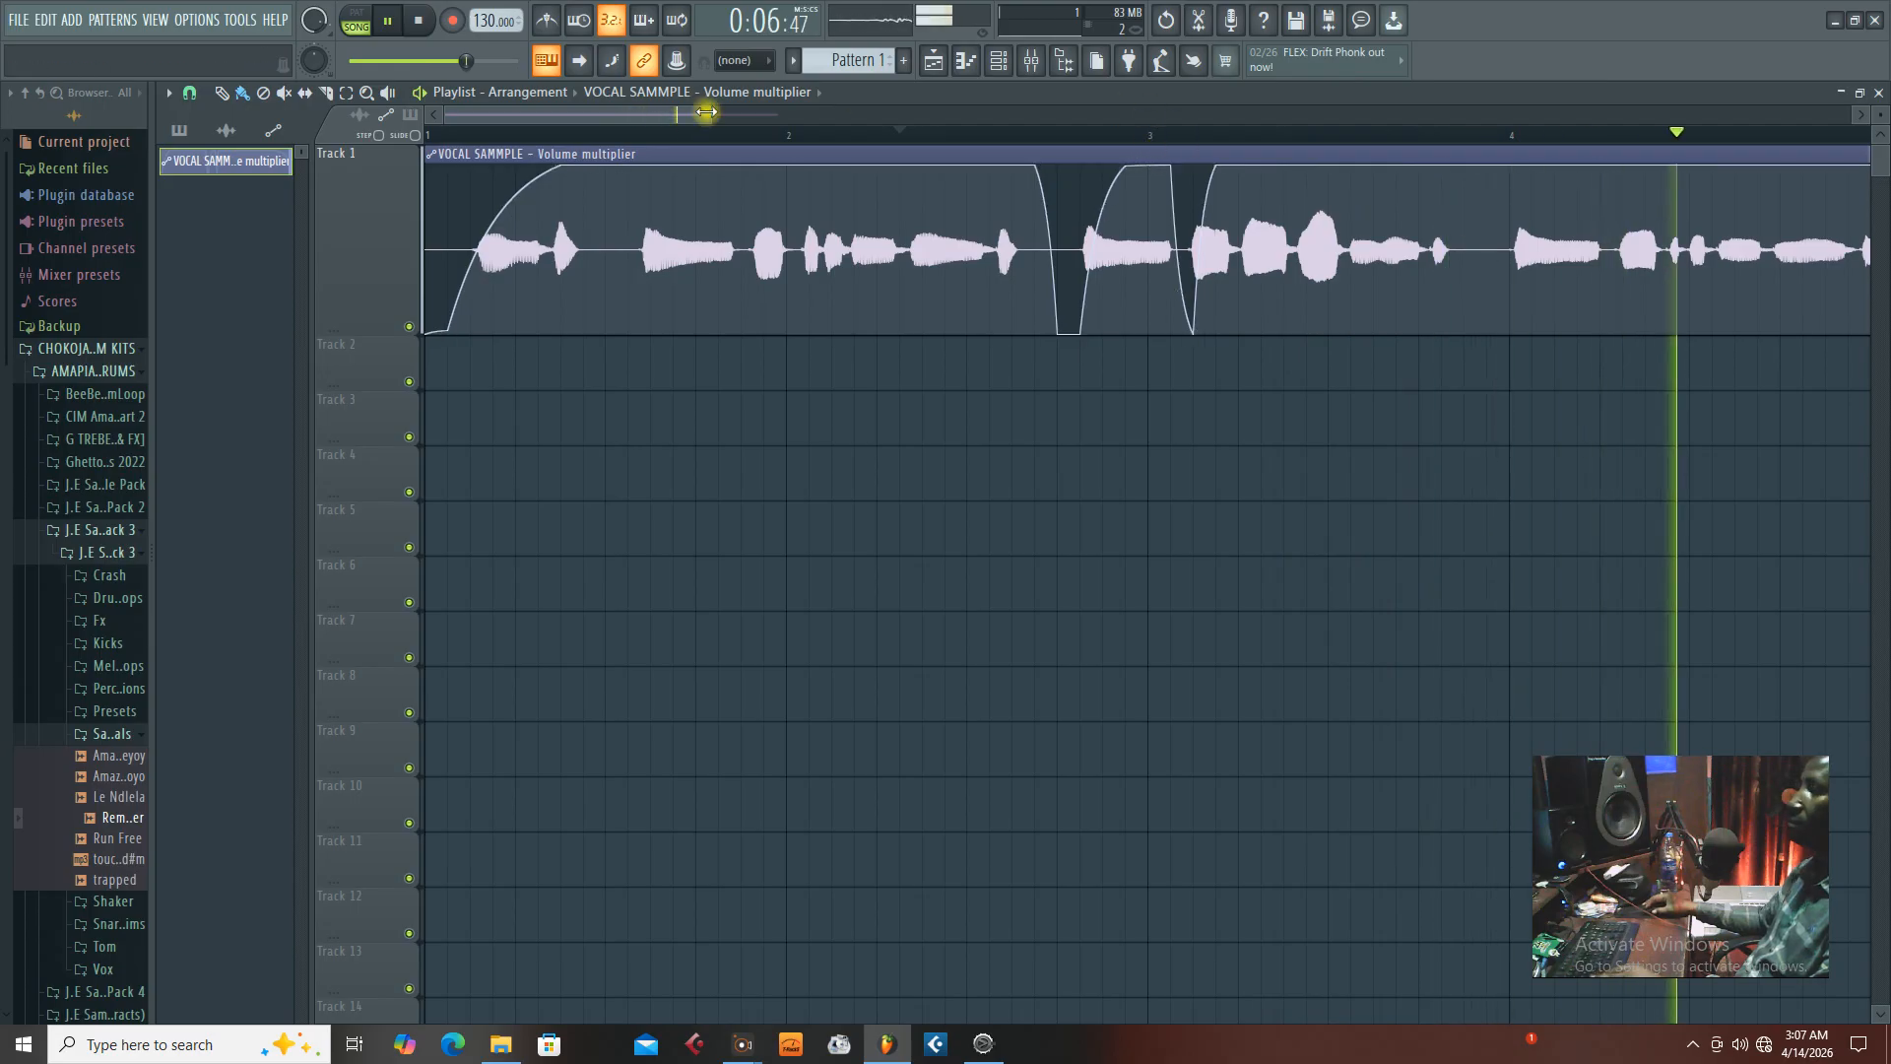
pyautogui.moveTo(612, 115)
pyautogui.mouseDown()
pyautogui.moveTo(645, 117)
pyautogui.moveTo(614, 117)
pyautogui.mouseUp()
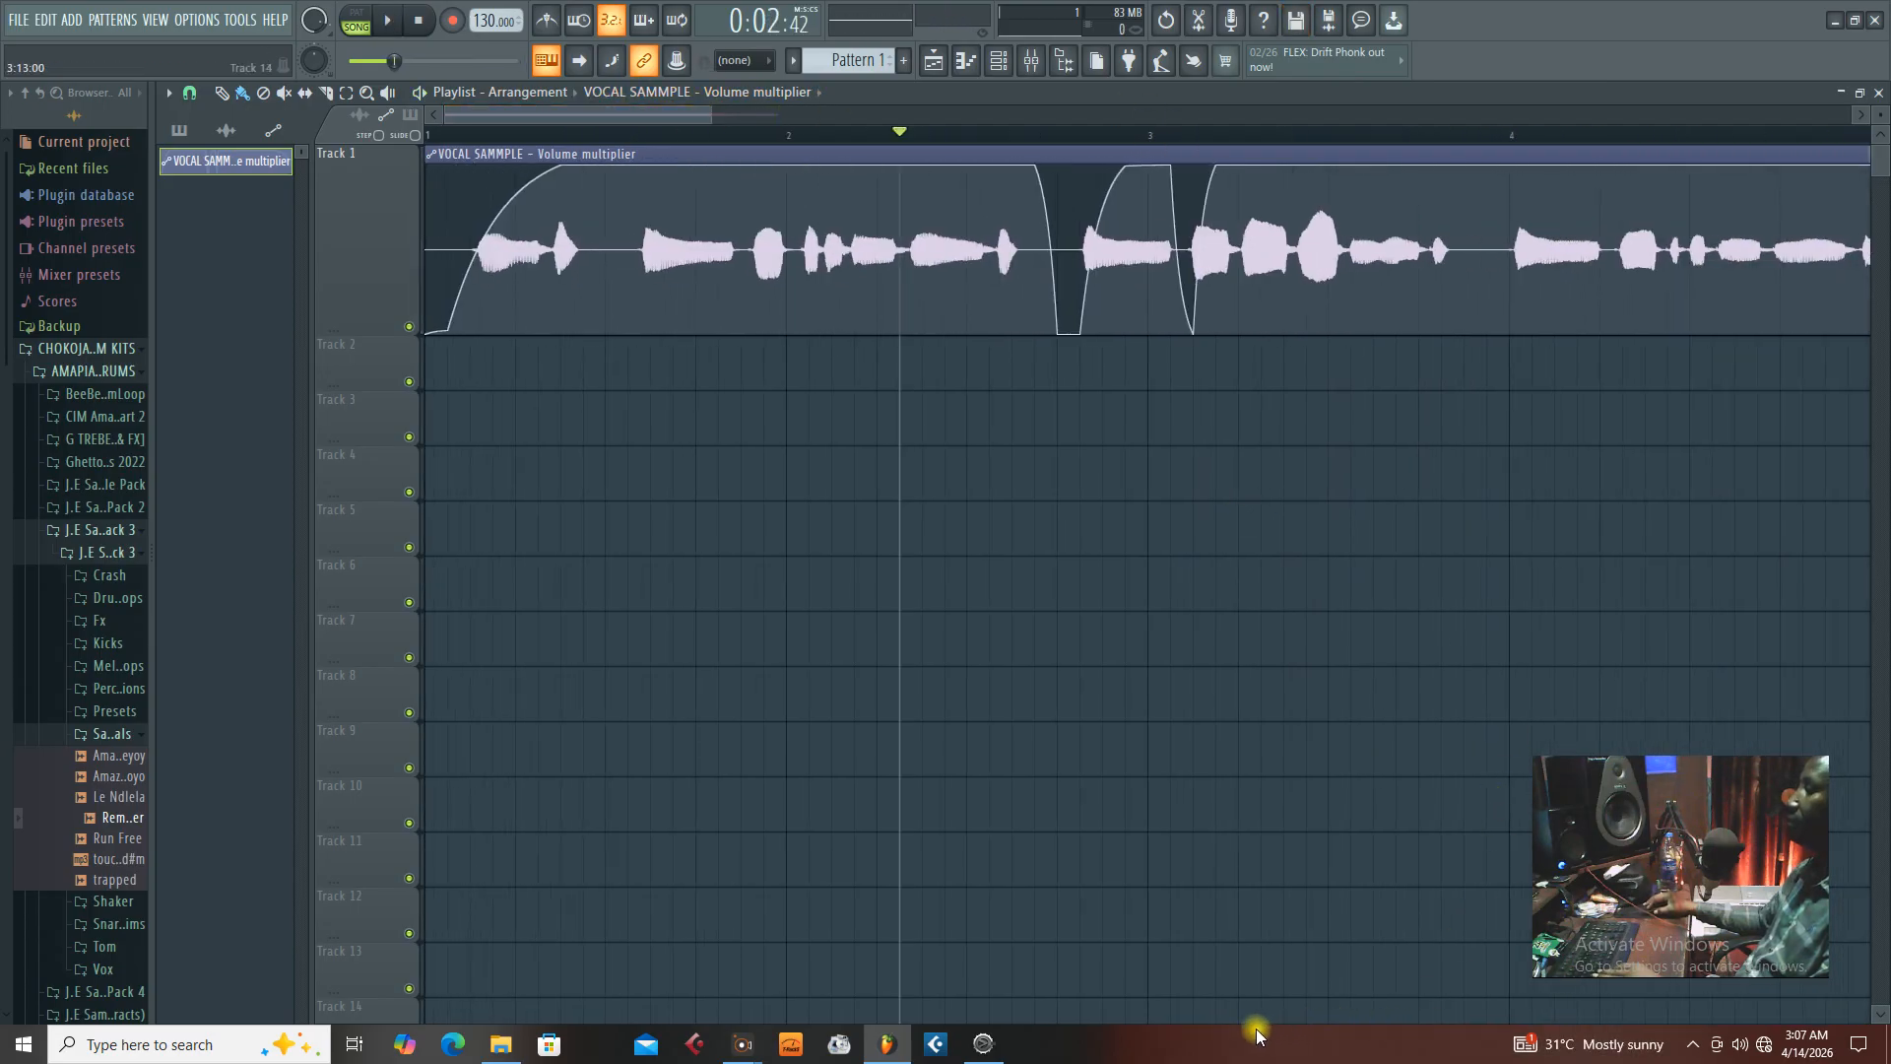